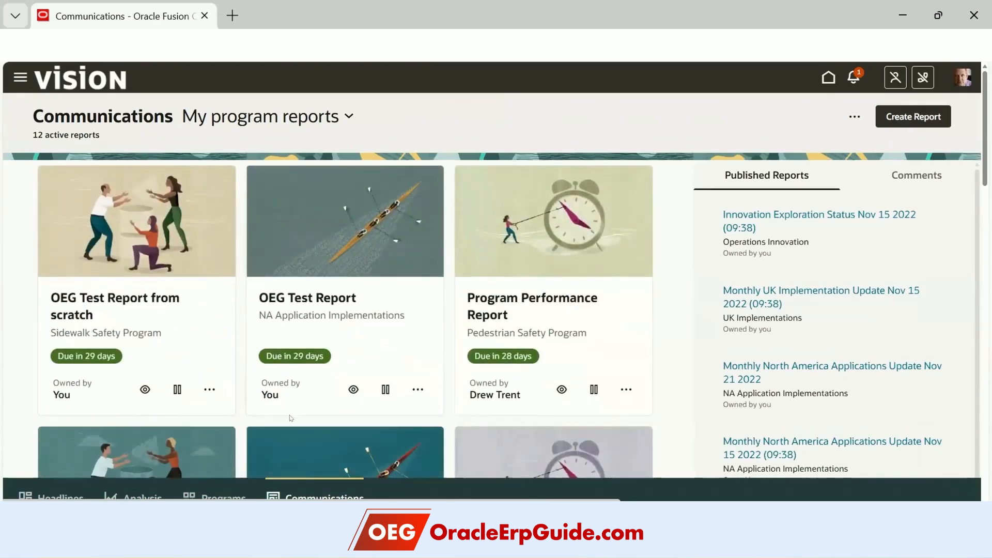
- Scroll the report cards down to Monthly North America Applications Update and Innovation Exploration Status
scroll(291, 418, "down", 5)
scroll(377, 359, "up", 5)
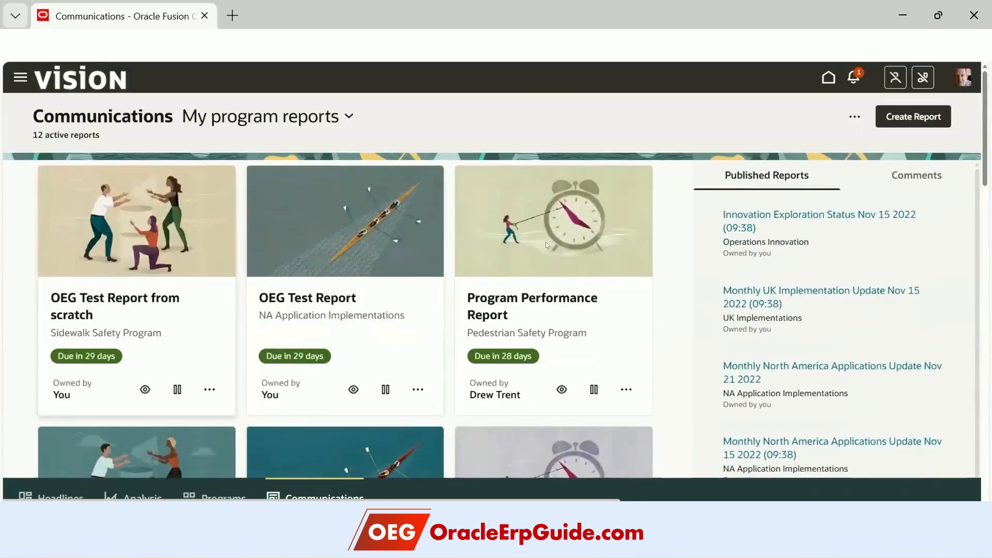
scroll(522, 393, "down", 5)
scroll(523, 393, "down", 7)
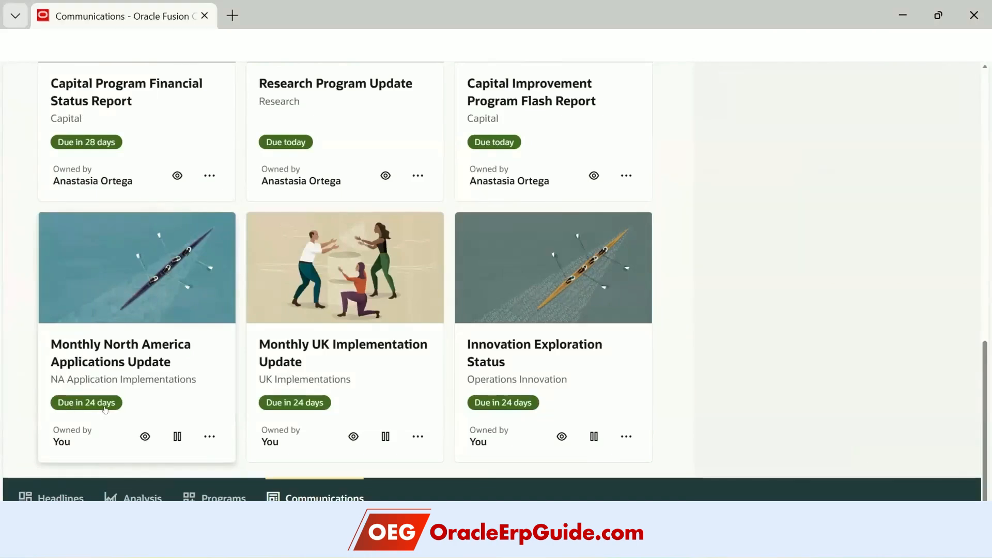
left_click(145, 436)
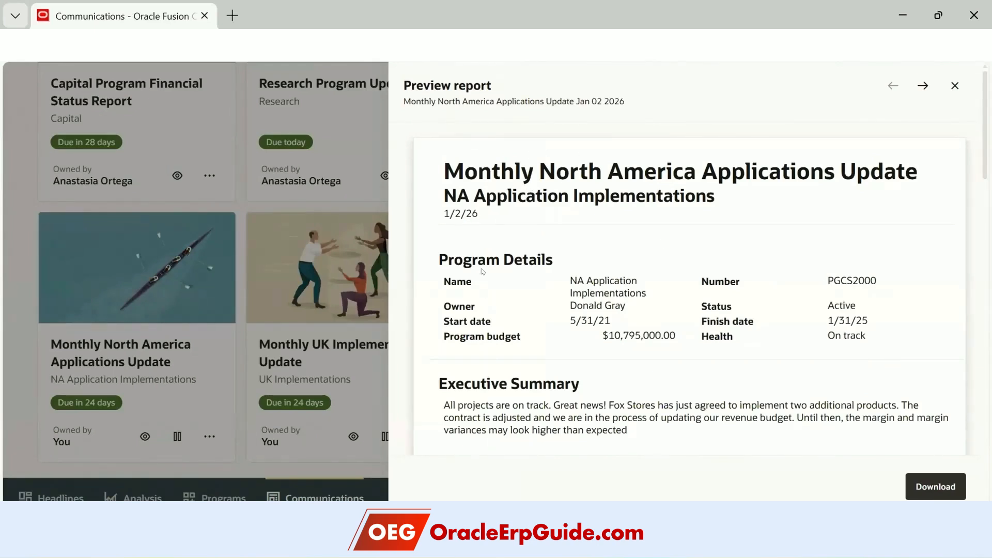
scroll(527, 347, "down", 2)
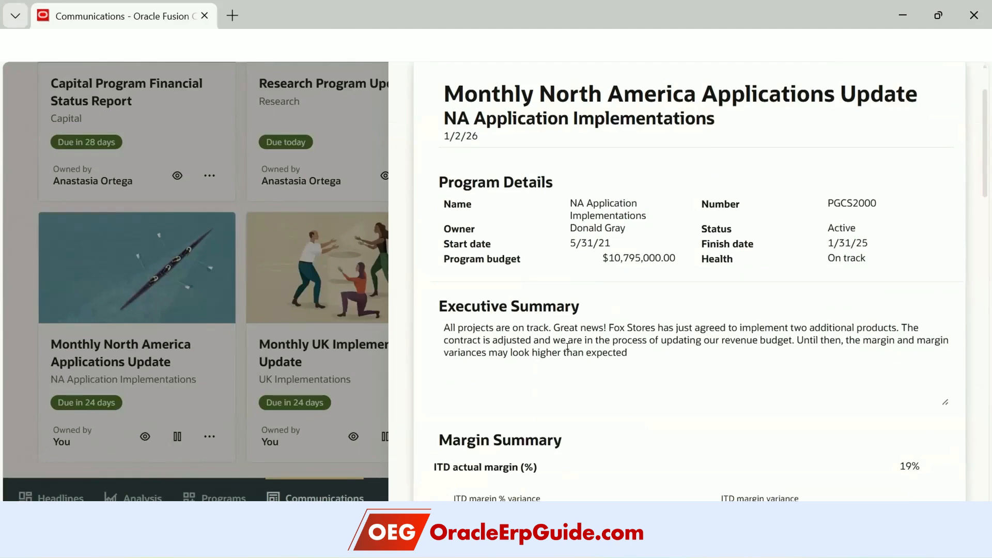
scroll(619, 346, "down", 3)
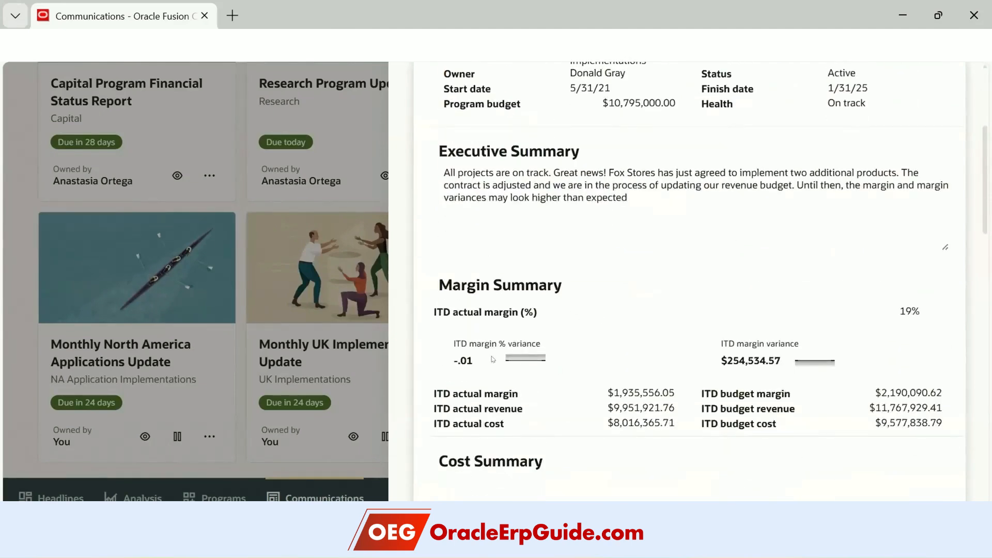
scroll(517, 352, "down", 3)
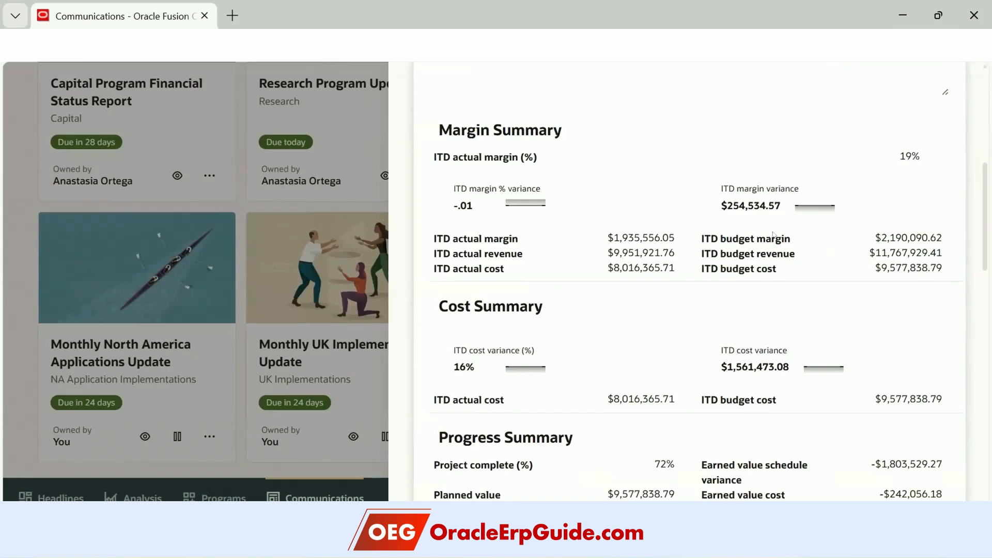
scroll(542, 299, "down", 3)
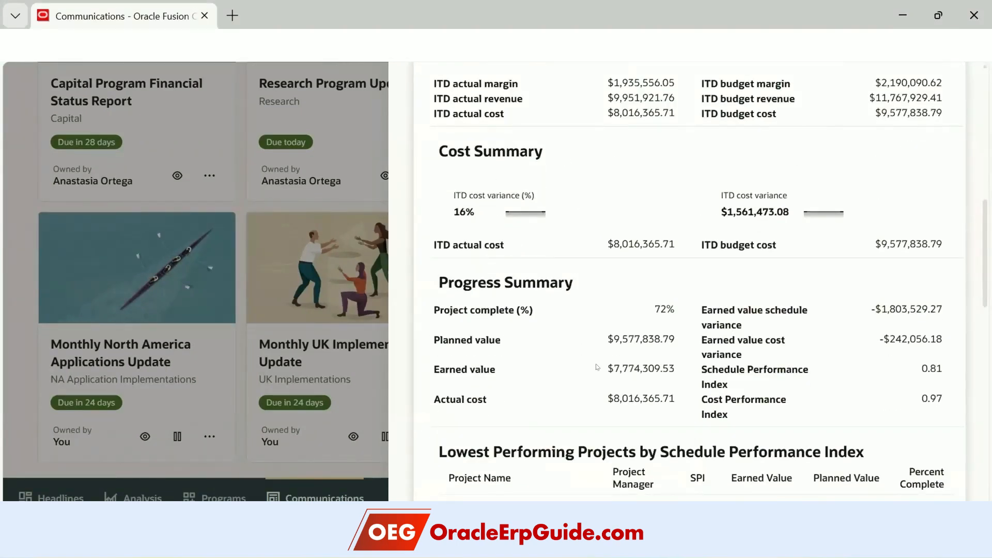
scroll(597, 367, "down", 5)
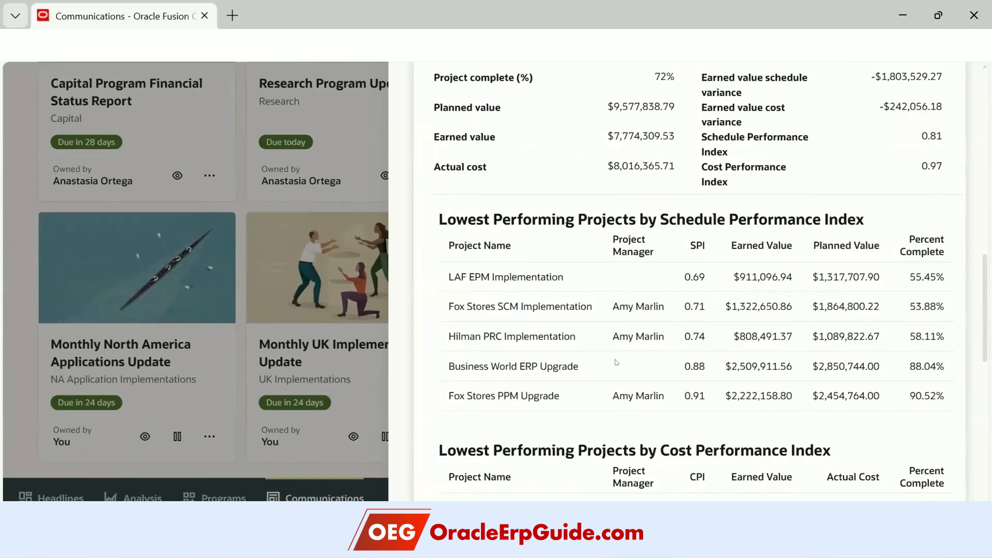
scroll(594, 351, "down", 3)
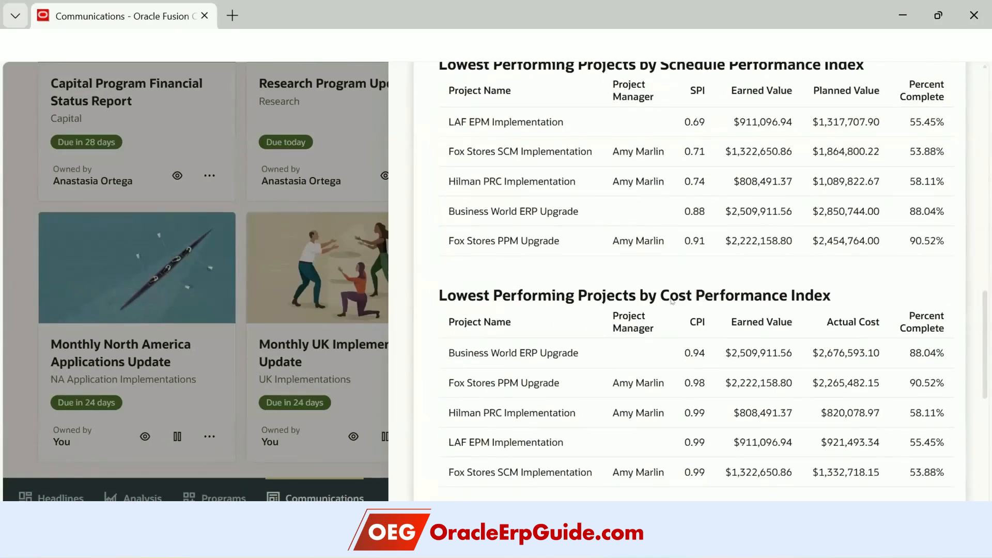
scroll(690, 393, "down", 6)
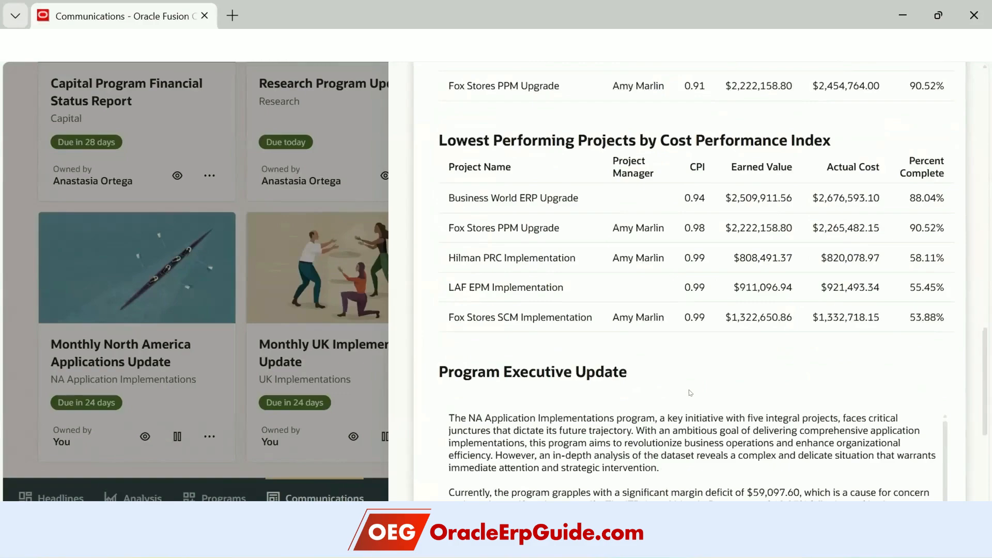
scroll(662, 434, "down", 3)
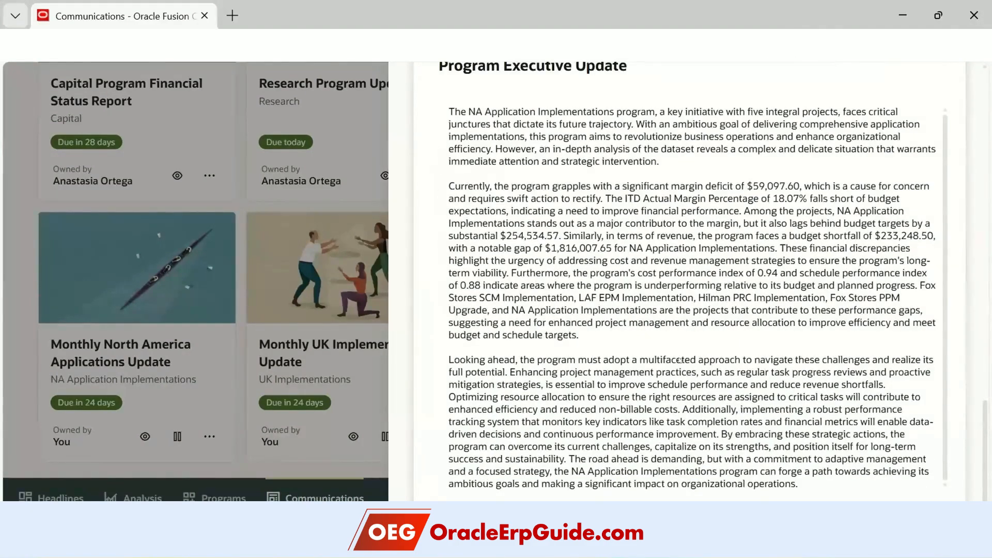
scroll(677, 362, "up", 15)
scroll(688, 343, "up", 8)
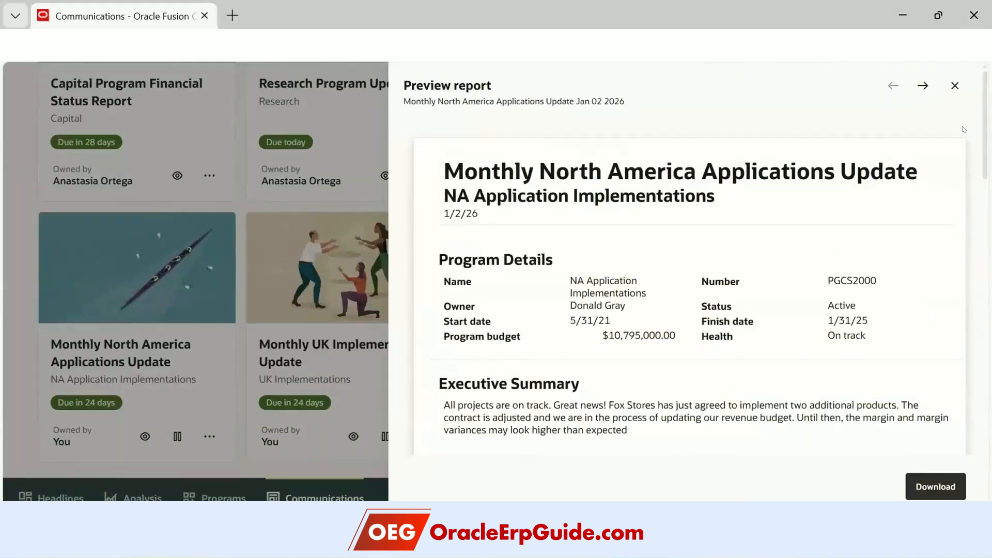
left_click(955, 85)
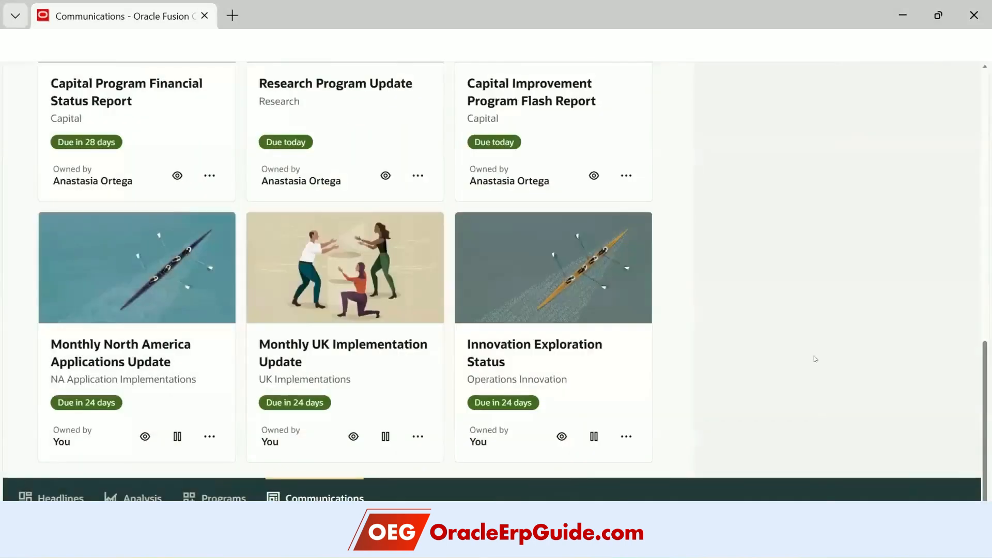
- Pause and then resume publishing of the Monthly North America report, and bring up its actions menu
left_click(177, 438)
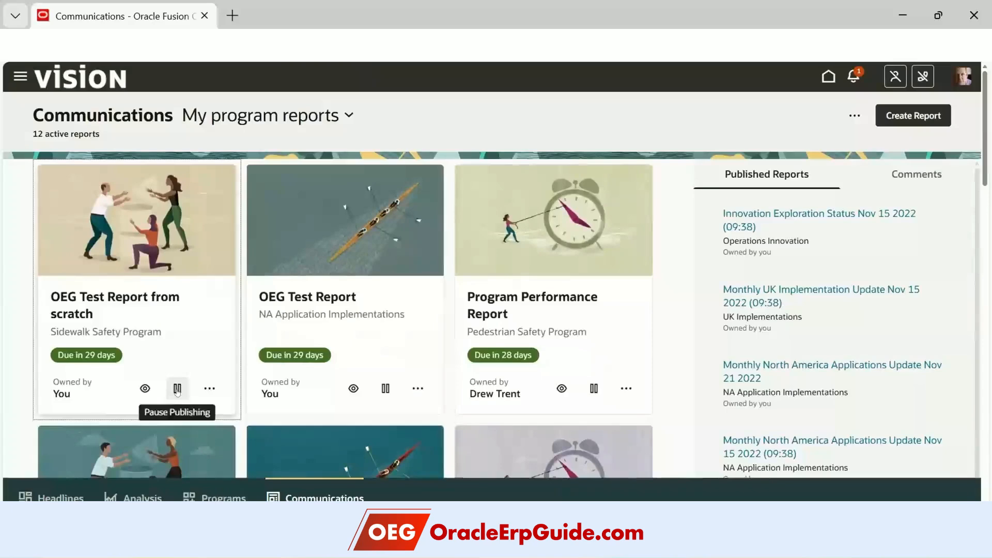
scroll(177, 391, "down", 10)
scroll(269, 378, "down", 4)
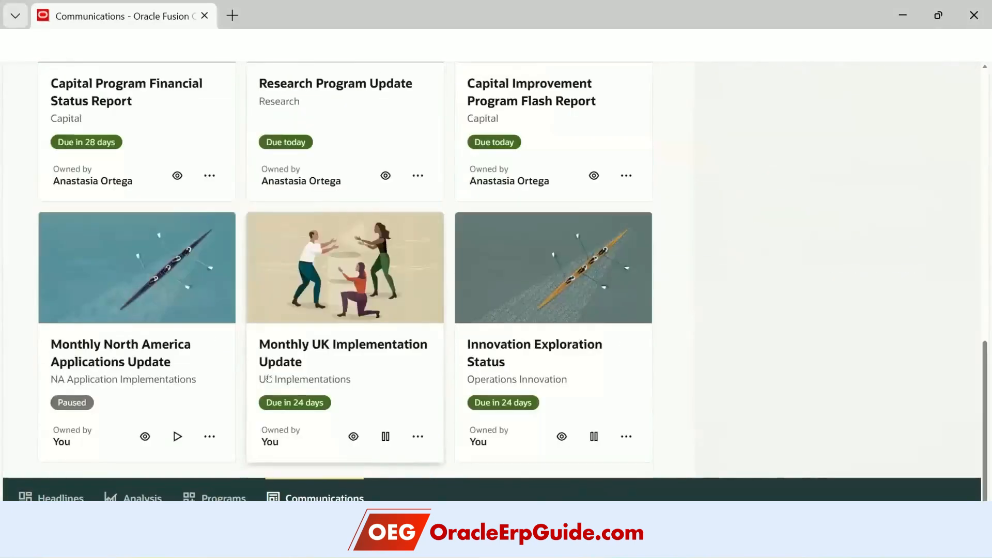
left_click(176, 436)
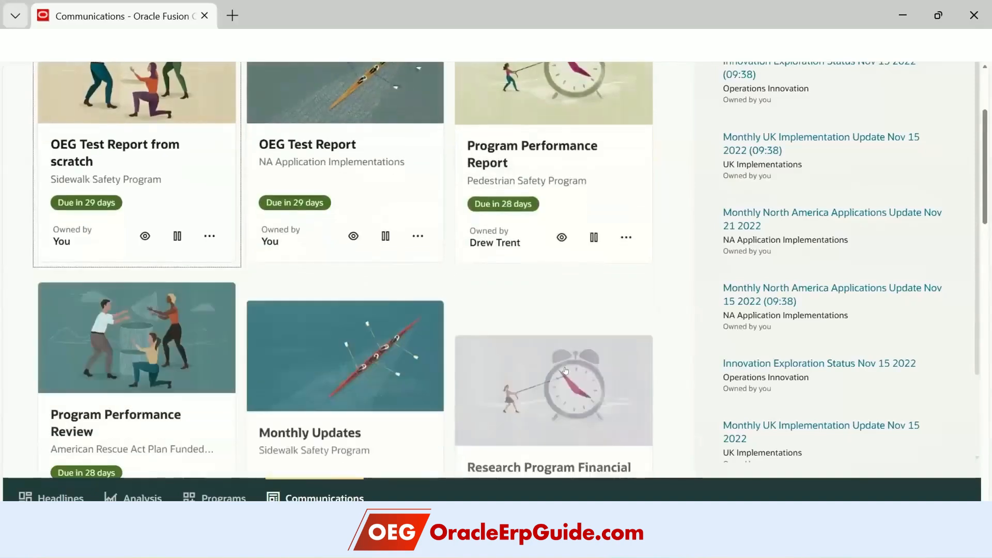
scroll(432, 381, "down", 12)
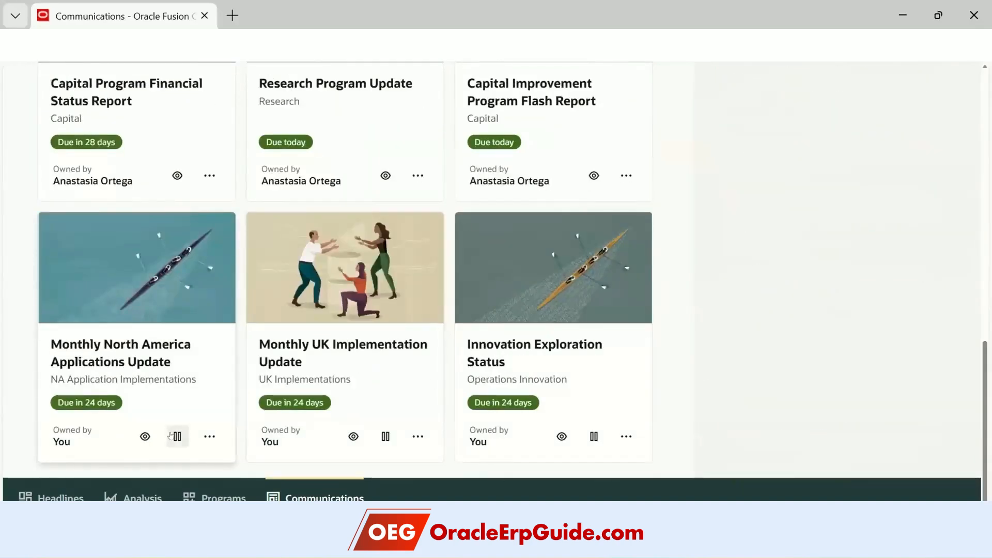
left_click(206, 436)
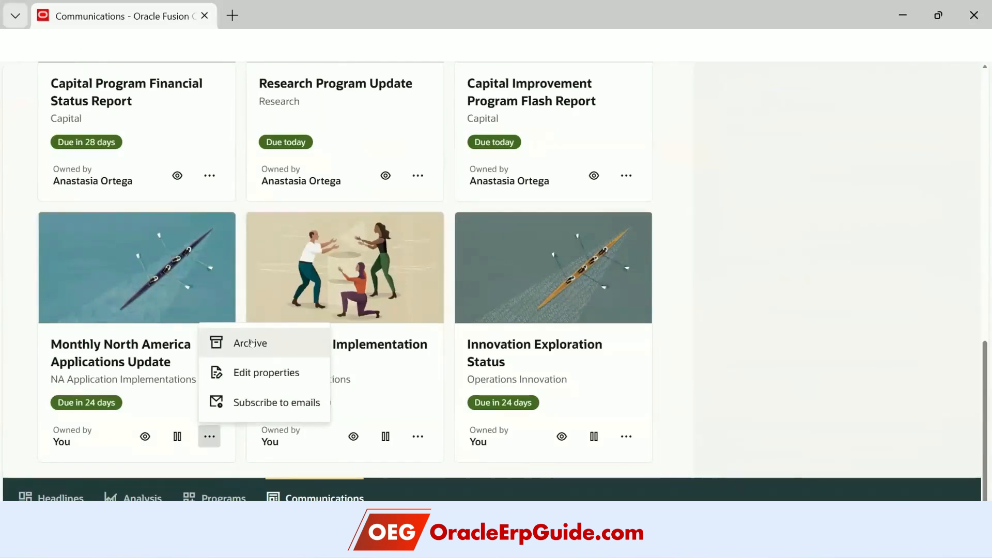
- Open Edit properties, review the Report Frequency choices, and cancel so the monthly frequency is kept
left_click(258, 372)
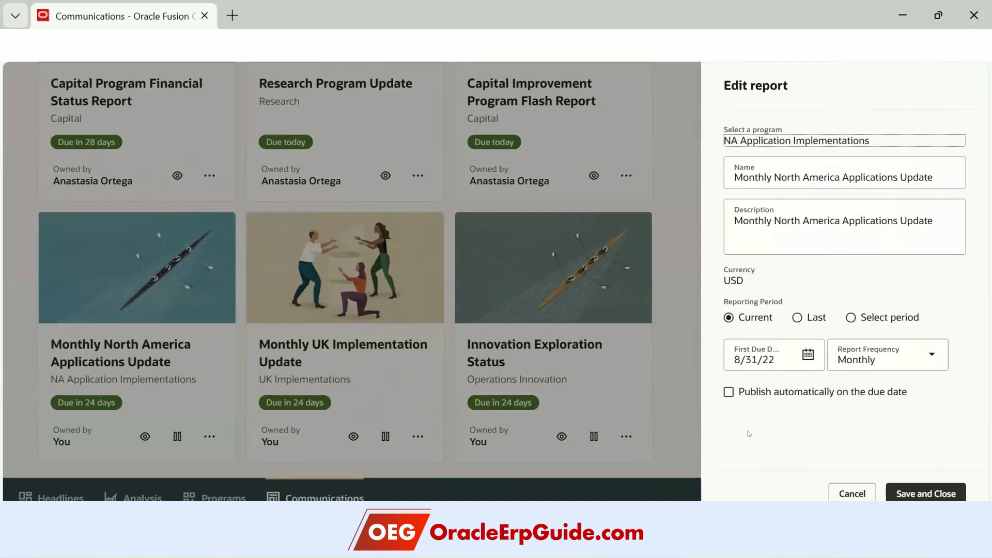
left_click(877, 355)
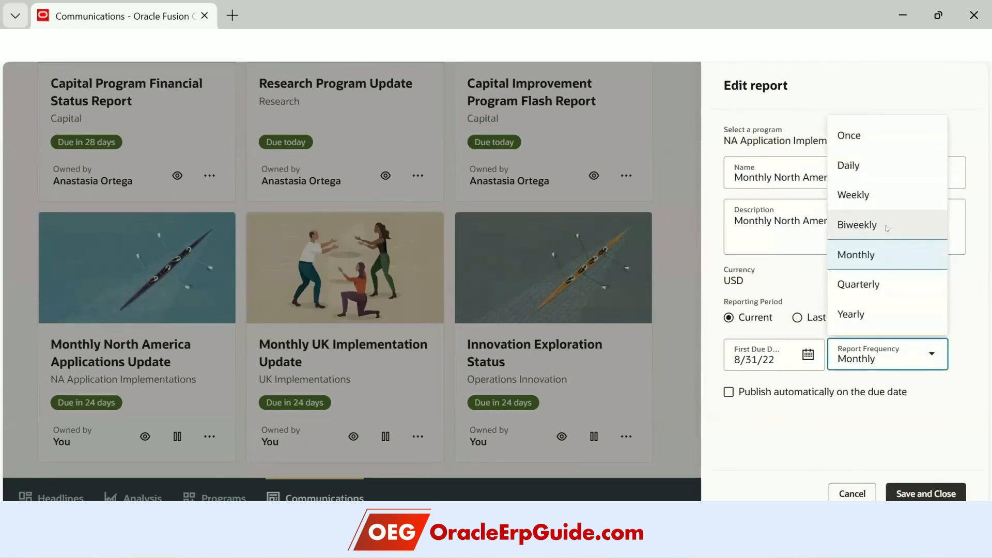
left_click(854, 494)
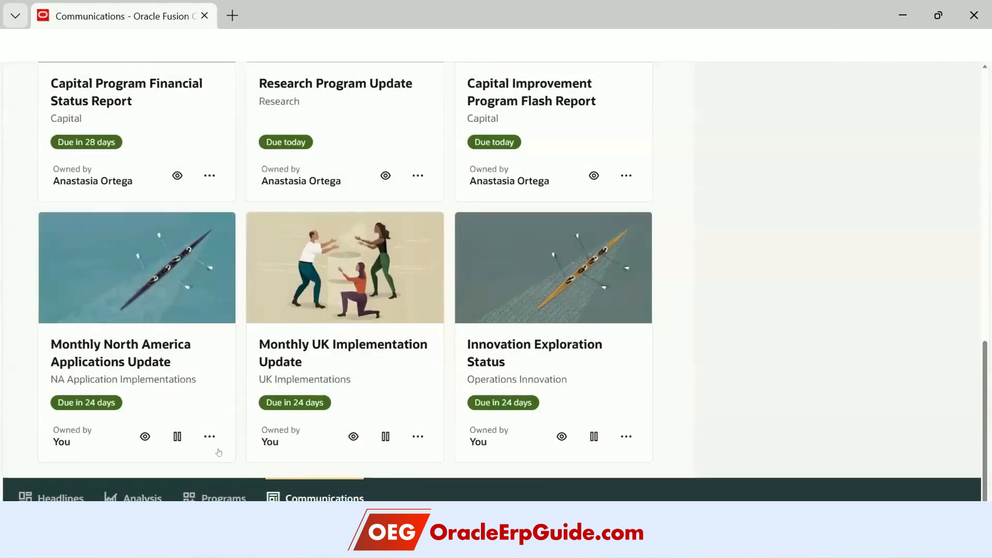
- Subscribe to email notifications for the Monthly North America Applications Update report
left_click(207, 436)
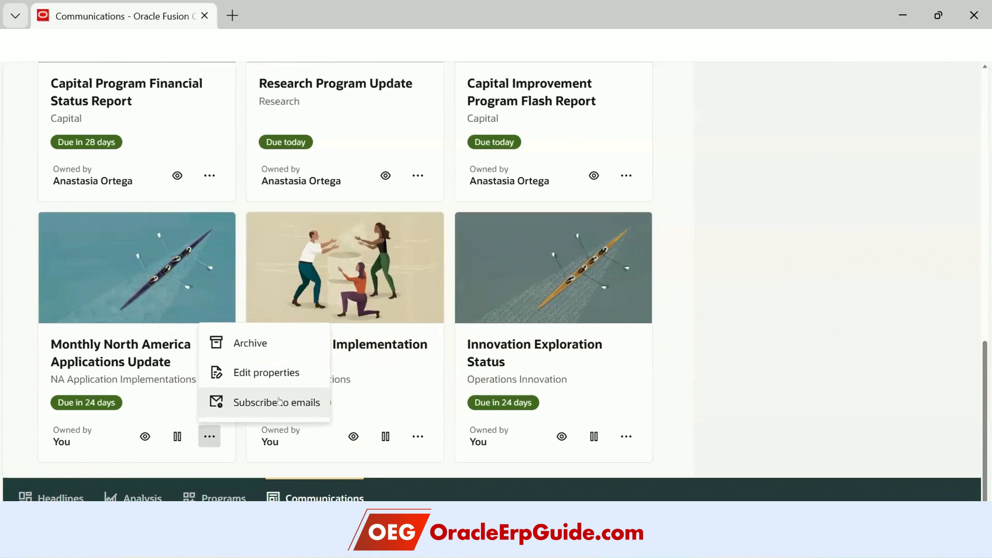
left_click(269, 403)
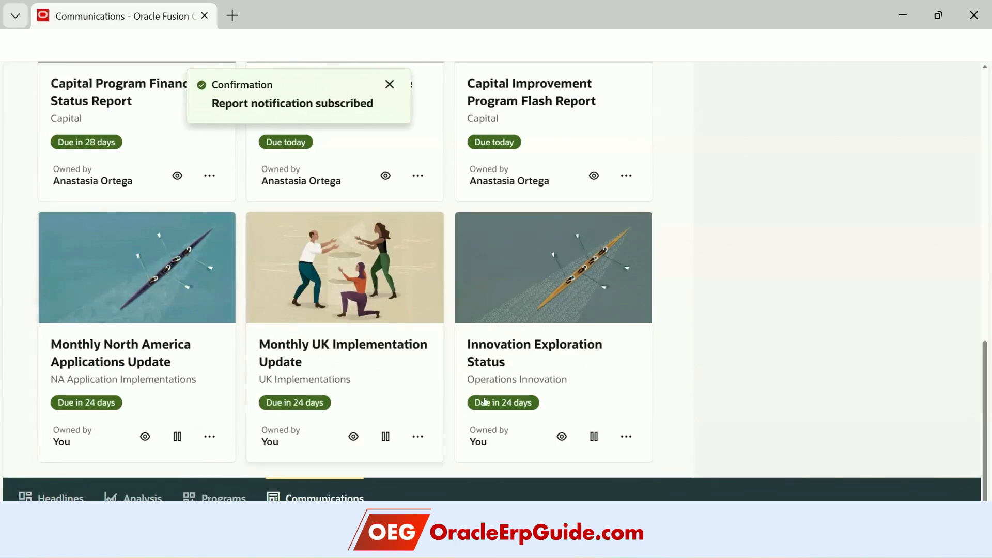
scroll(811, 383, "up", 12)
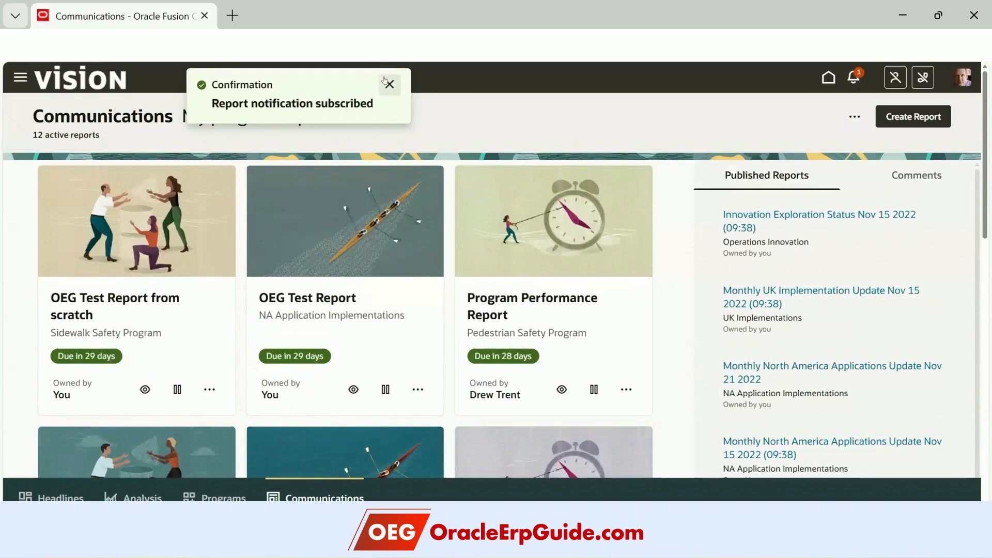
- Dismiss the subscription confirmation, show report Comments, and open the extra options beside Create Report
left_click(388, 85)
scroll(798, 260, "down", 5)
scroll(798, 259, "up", 10)
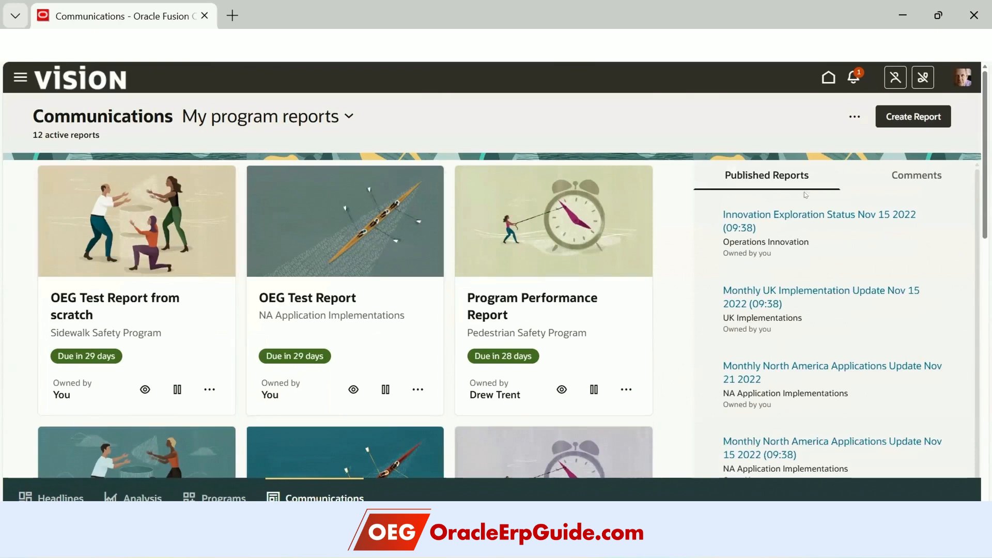
left_click(922, 176)
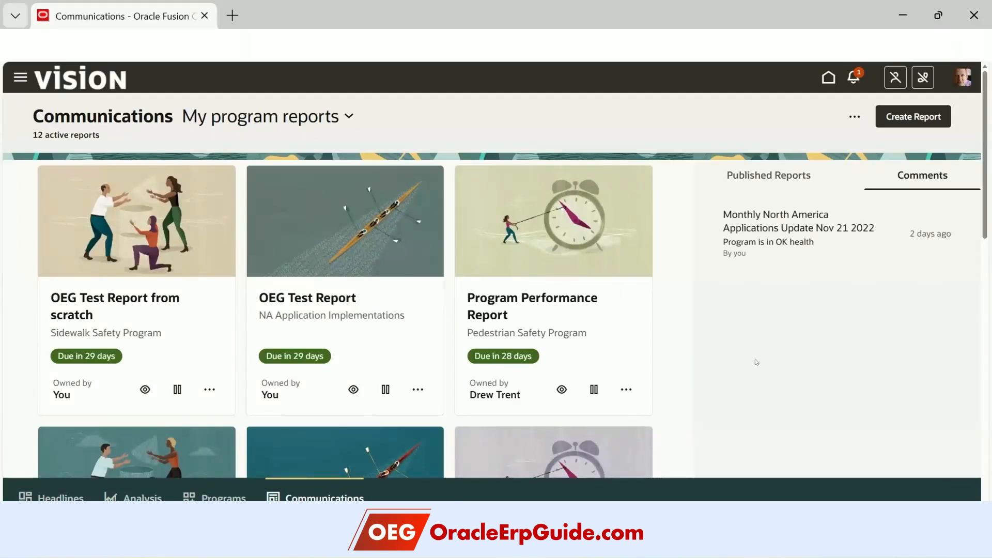
left_click(855, 116)
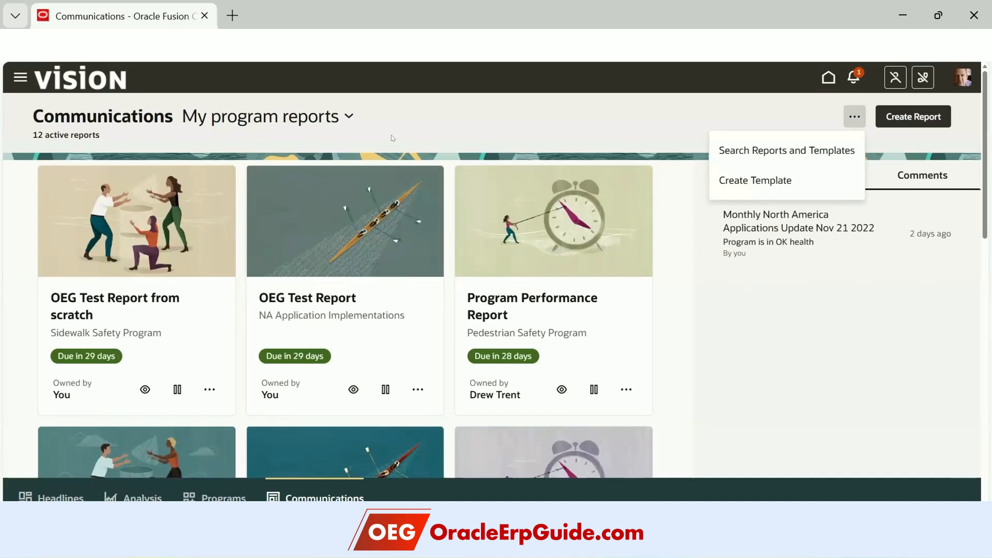
- Go to Search Reports and Templates, browse the Reports list, and switch to the Templates list
left_click(750, 153)
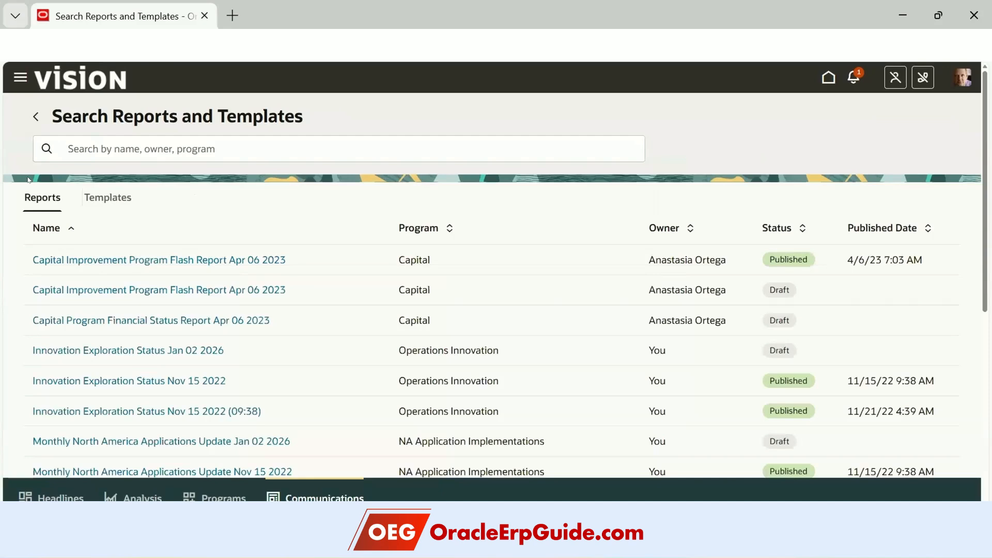
scroll(175, 342, "down", 7)
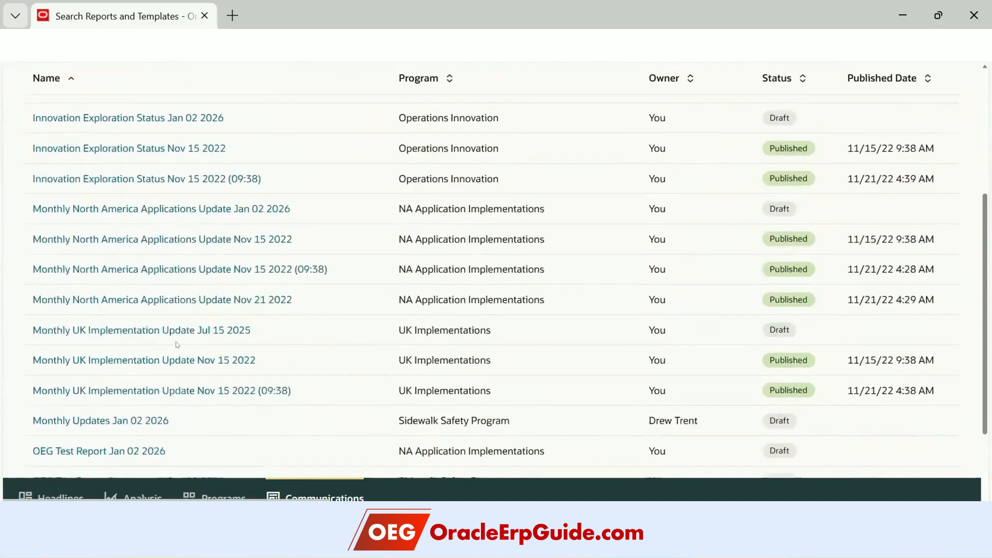
scroll(176, 344, "up", 7)
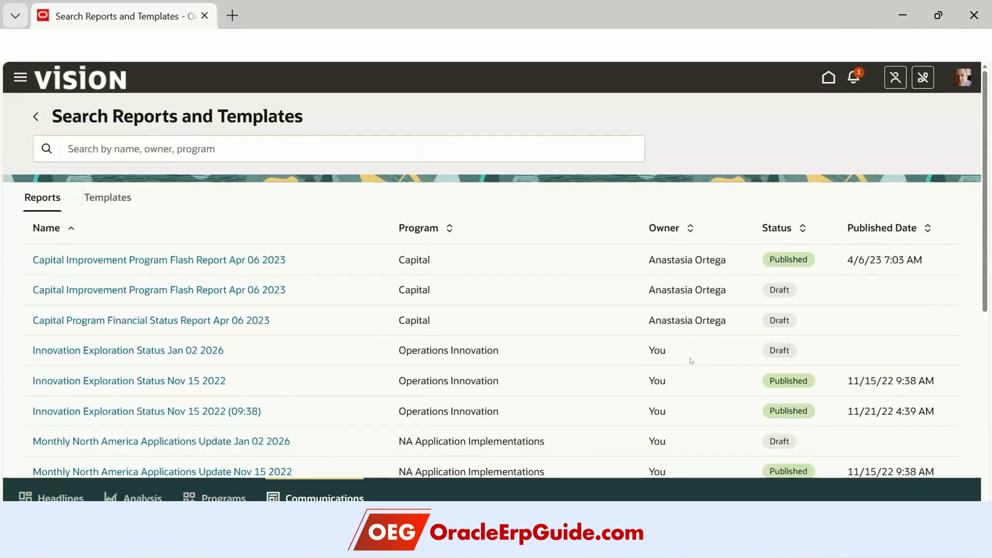
left_click(108, 197)
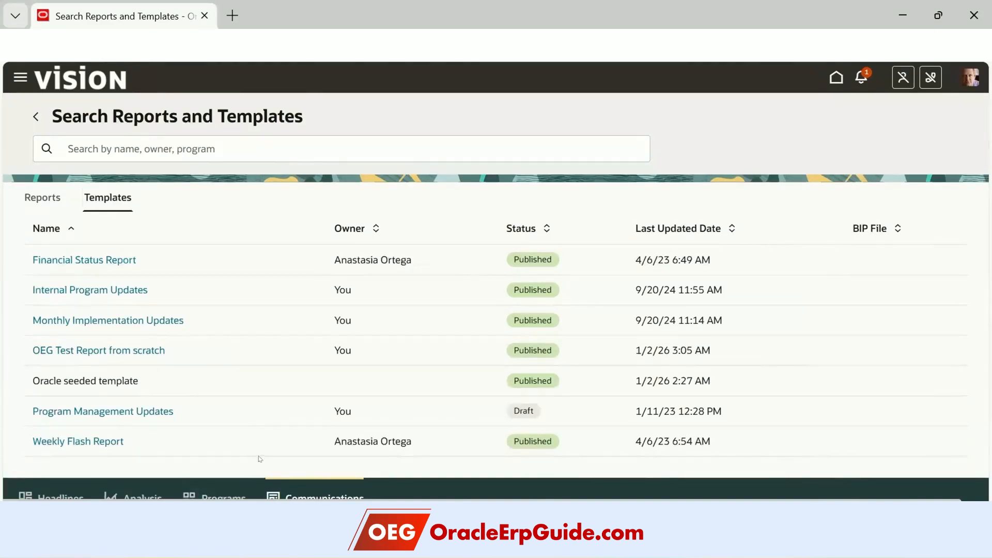
- Return to Communications and start a new report for the NA Application Implementations program
left_click(30, 119)
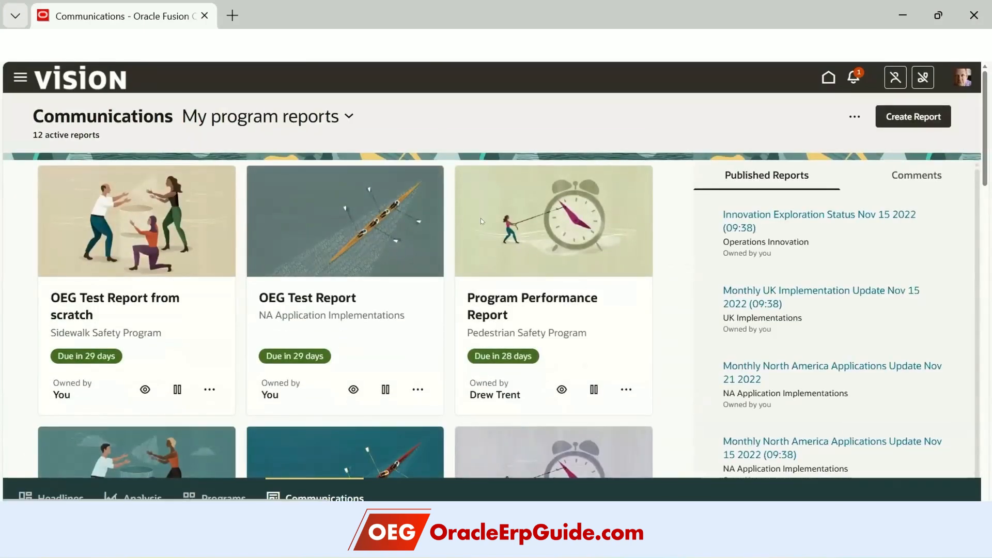
scroll(167, 418, "down", 9)
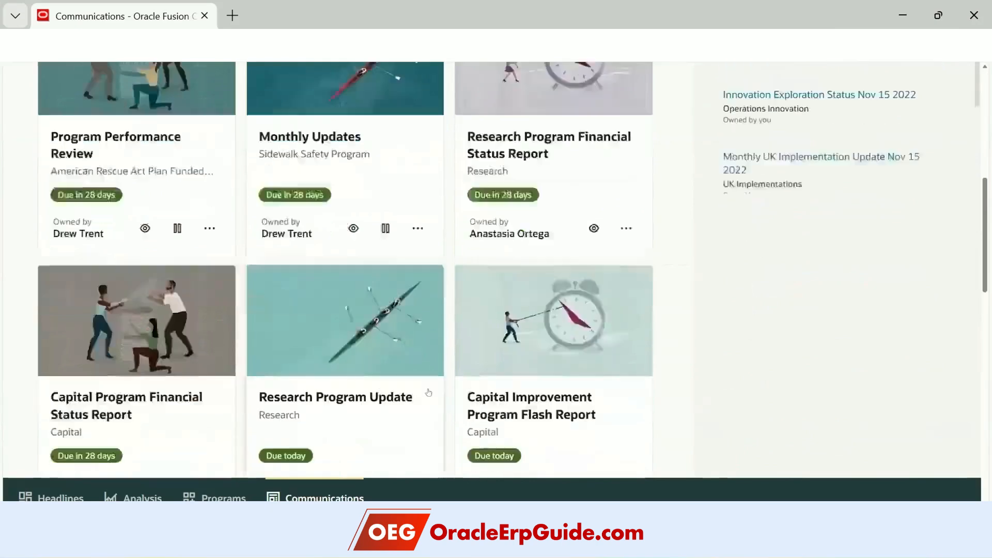
scroll(649, 296, "up", 6)
scroll(649, 295, "up", 3)
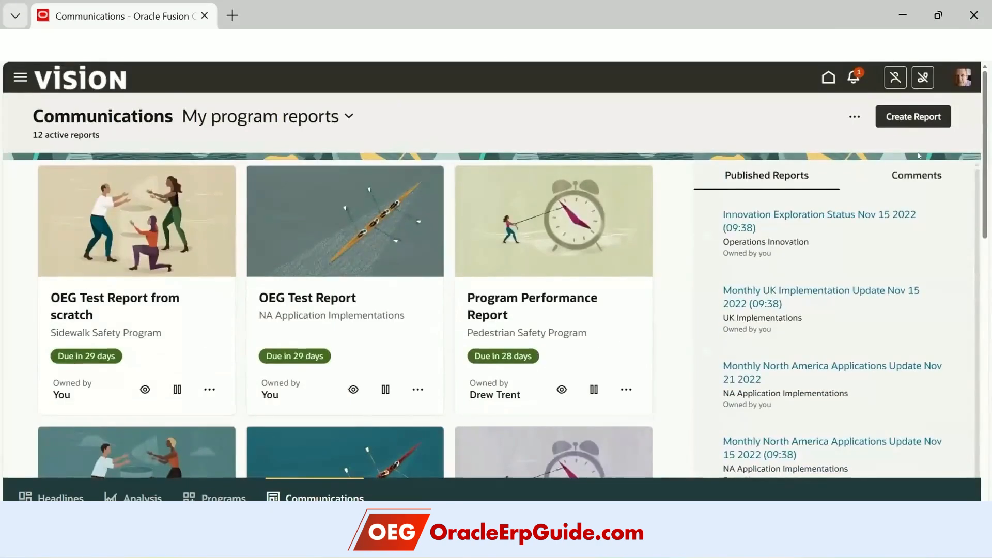
left_click(908, 119)
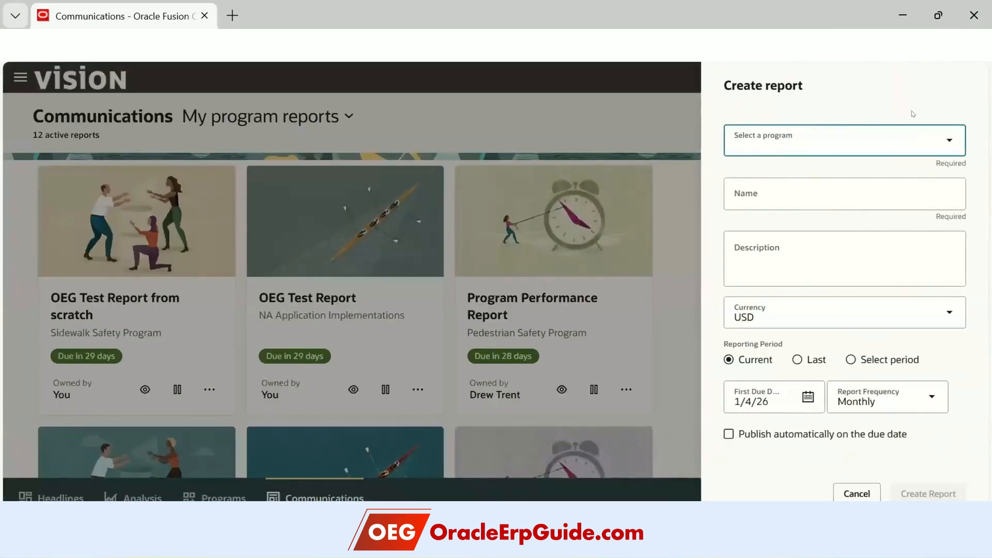
left_click(947, 143)
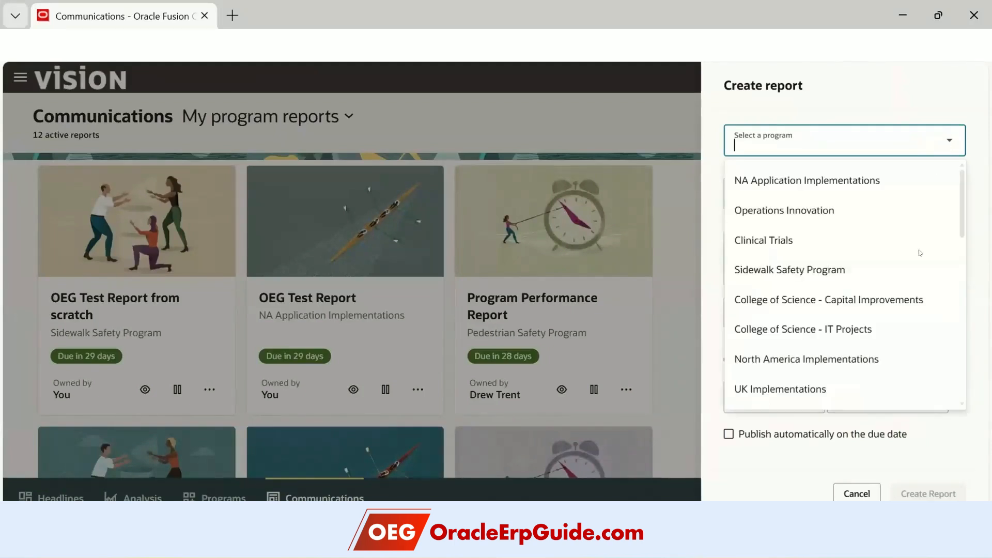
left_click(847, 184)
- Name it 'New OEG Demo Report for NA Apps', reuse that as description, keep due date 1/4/26, and create it
left_click(776, 182)
type("New OEG Demo ")
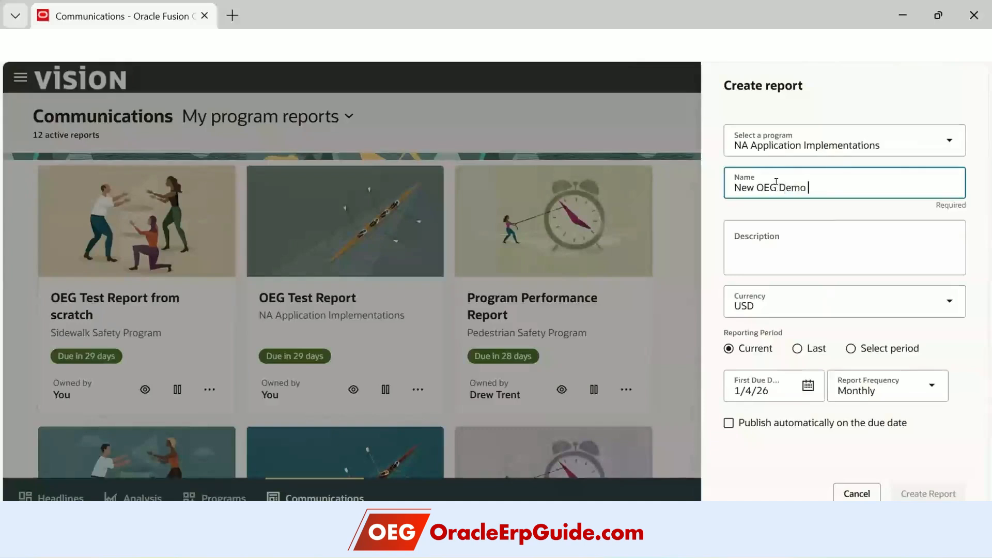
type("Report for NA Apps")
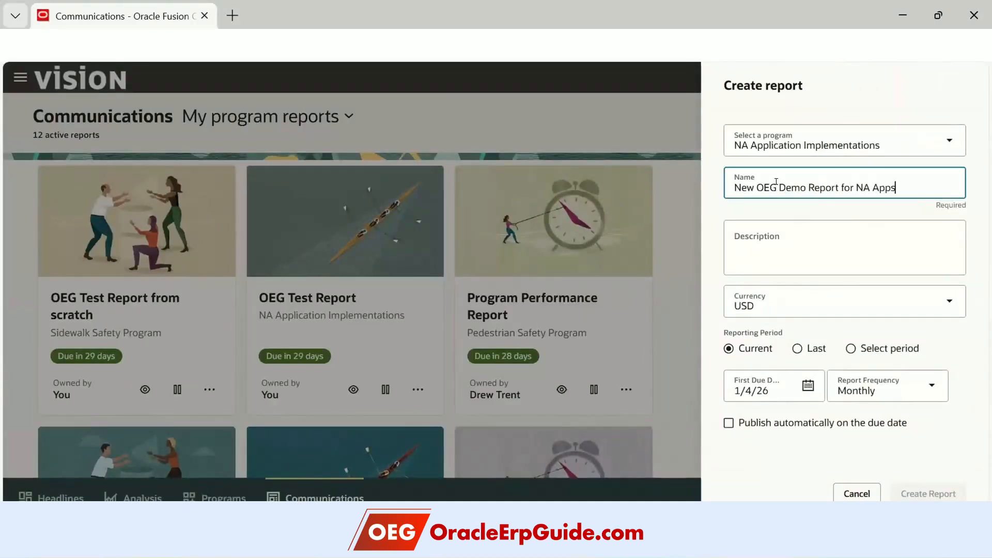
left_click(768, 227)
left_click(923, 173)
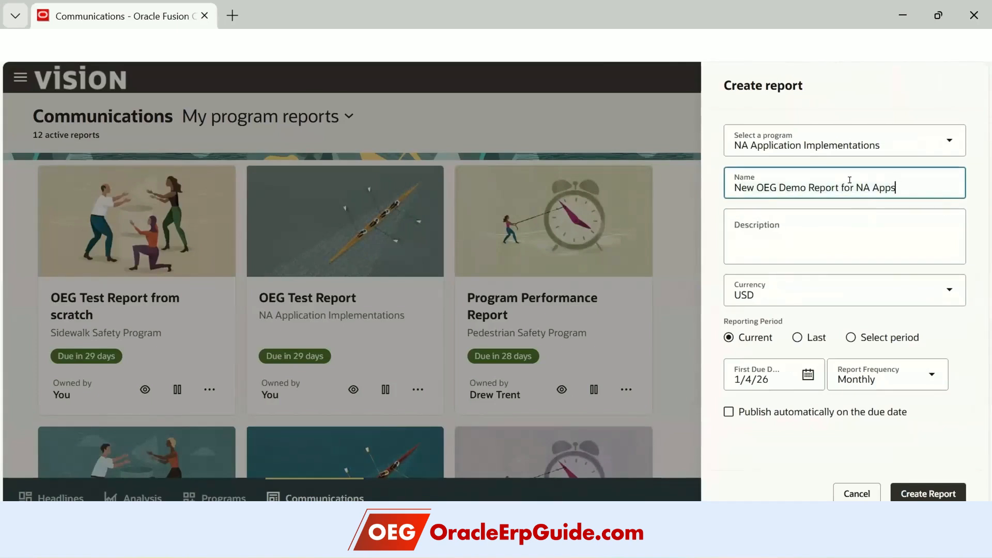
left_click(800, 238)
type("New OEG Demo Report for NA Apps")
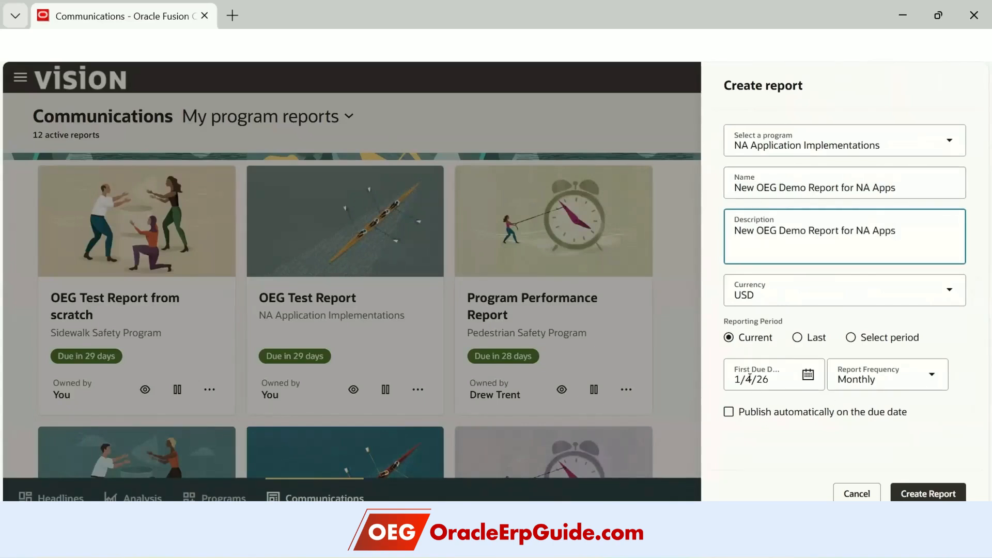
left_click(807, 373)
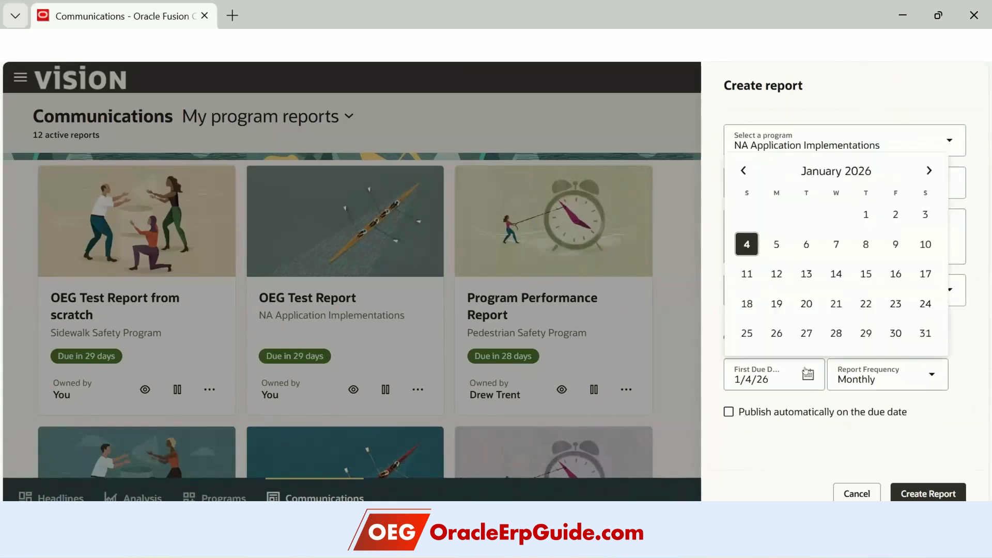
left_click(880, 401)
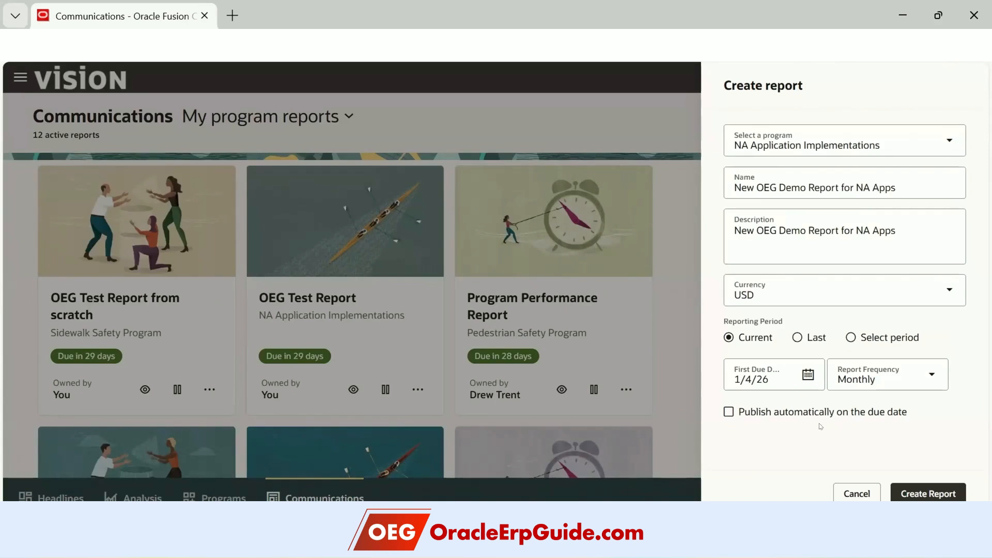
left_click(914, 495)
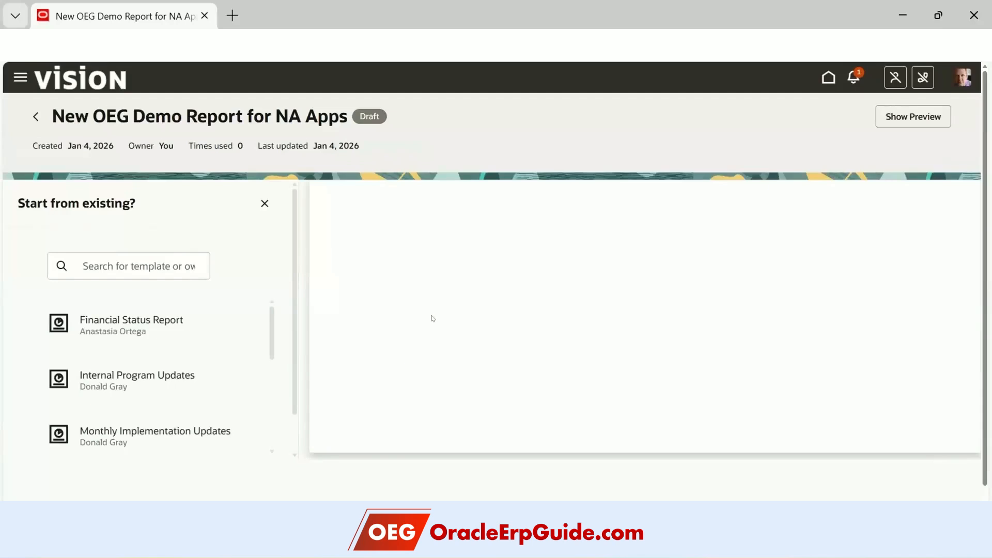
scroll(434, 313, "down", 1)
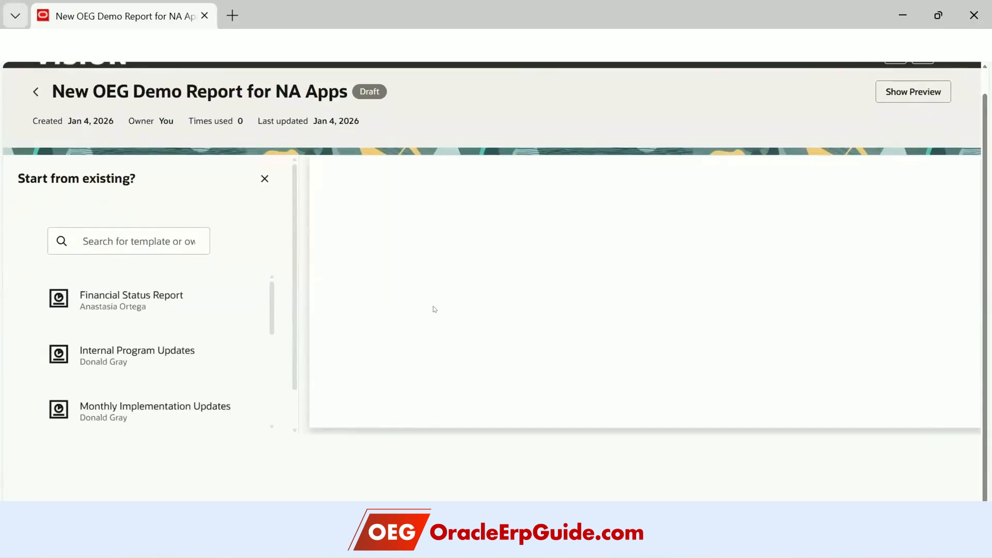
scroll(169, 310, "down", 3)
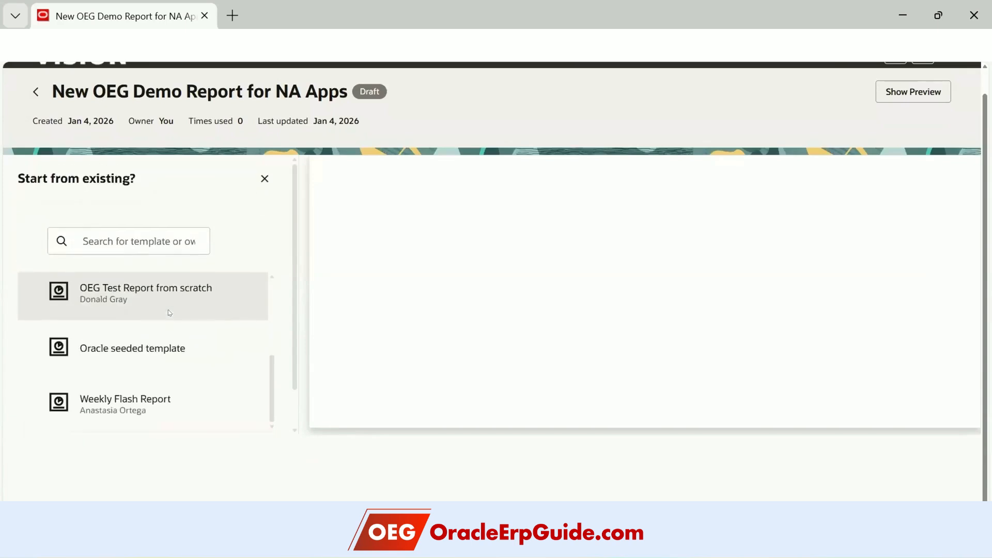
scroll(201, 328, "up", 4)
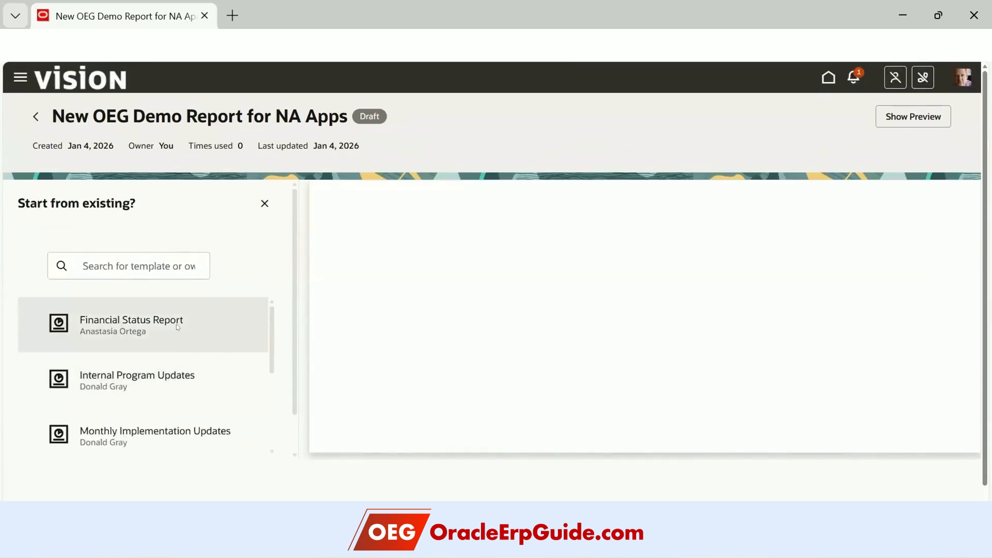
scroll(182, 383, "down", 3)
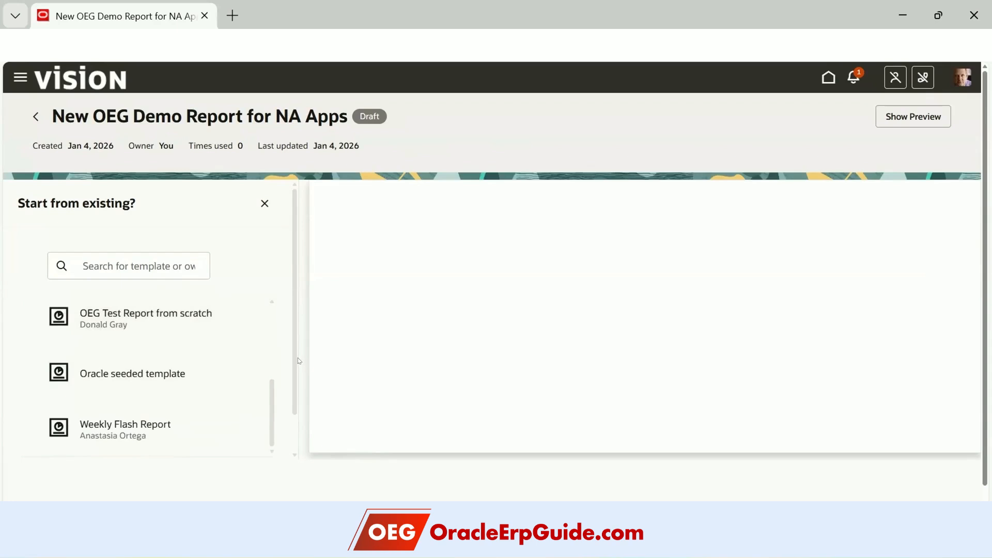
scroll(292, 412, "down", 2)
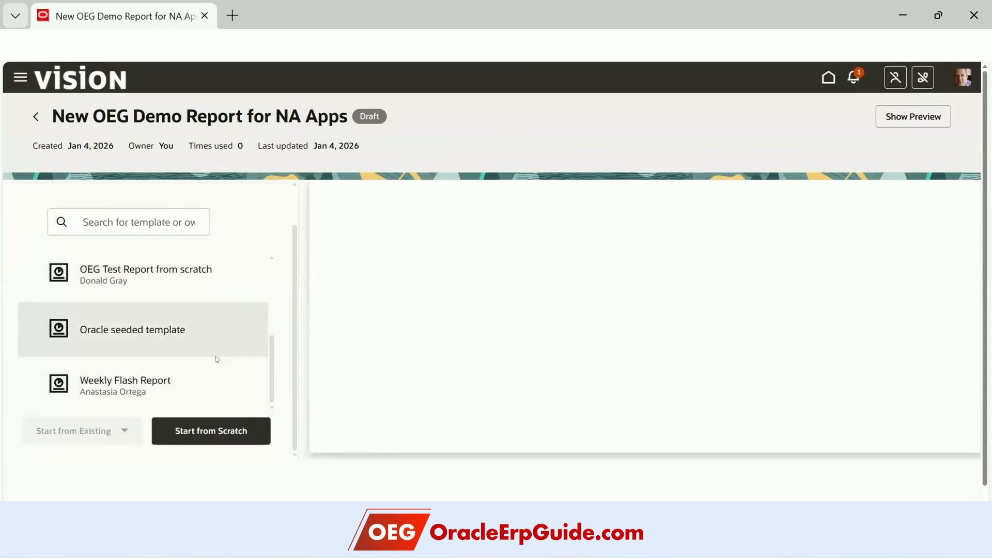
scroll(224, 355, "up", 3)
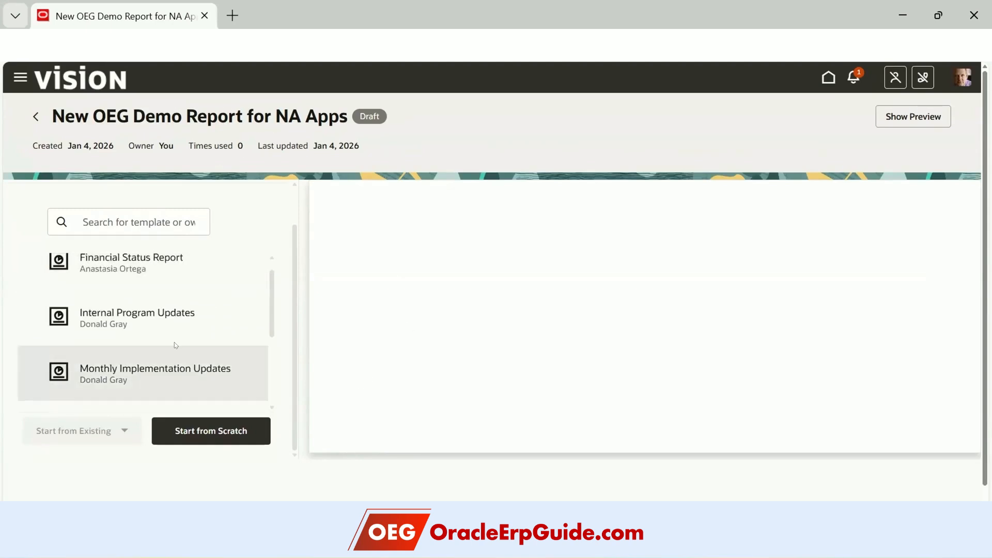
scroll(175, 343, "down", 3)
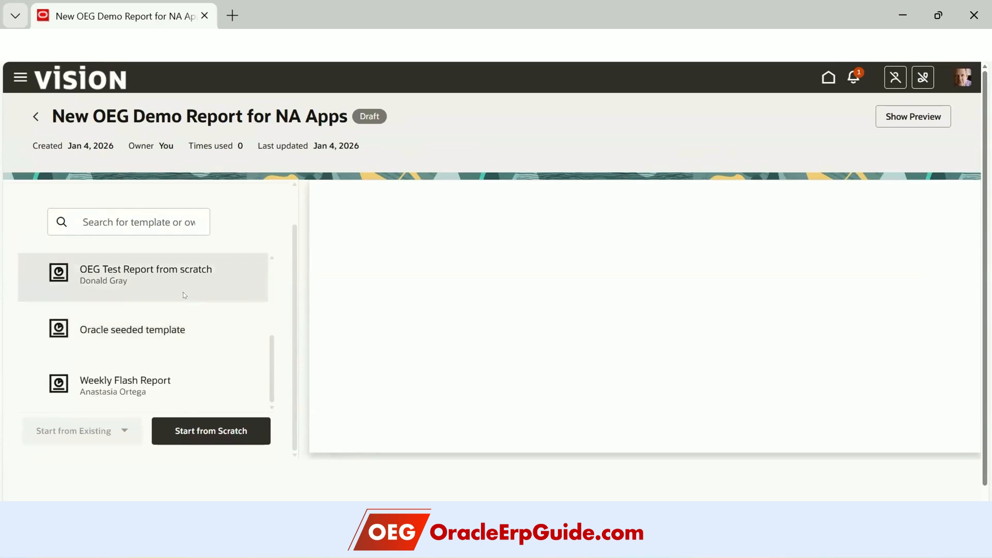
scroll(183, 294, "up", 3)
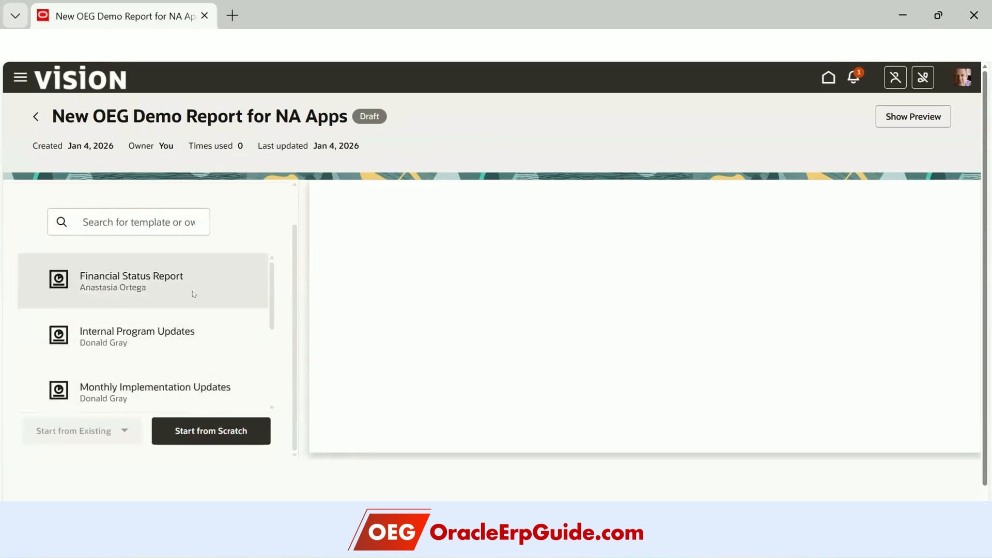
- Preview the Financial Status Report template, then choose Internal Program Updates instead
left_click(218, 284)
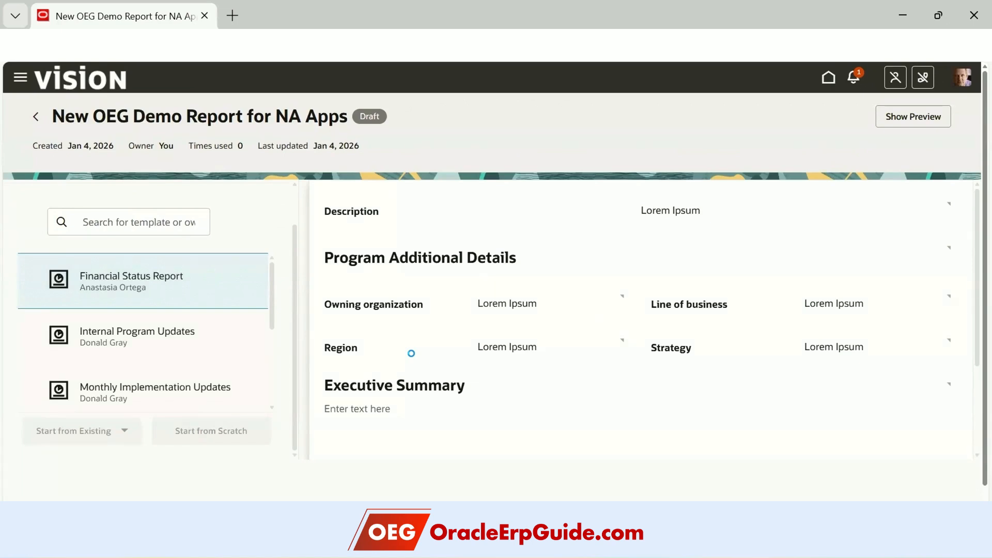
left_click(224, 336)
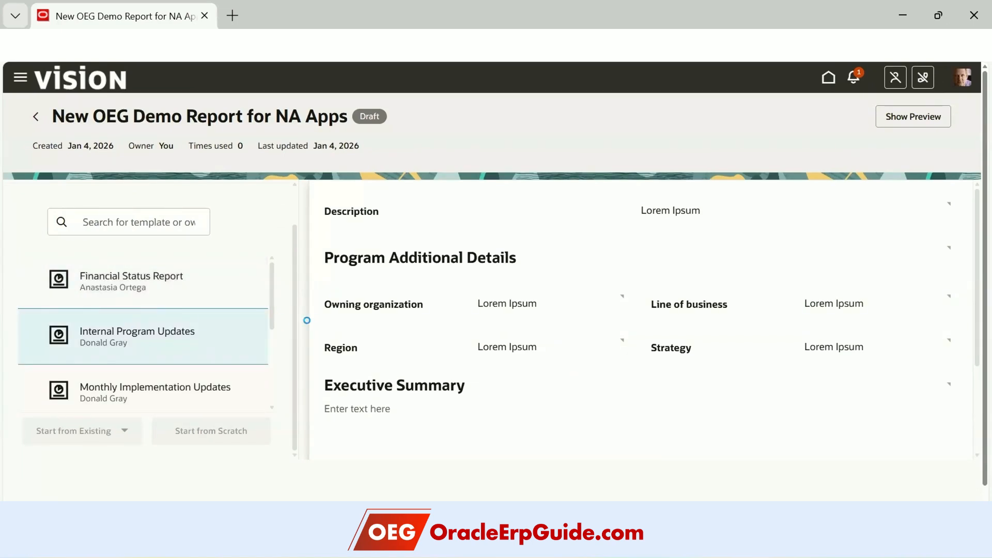
scroll(274, 296, "down", 3)
scroll(203, 285, "up", 3)
- Search the templates for 'Finan', then clear the search text
left_click(129, 214)
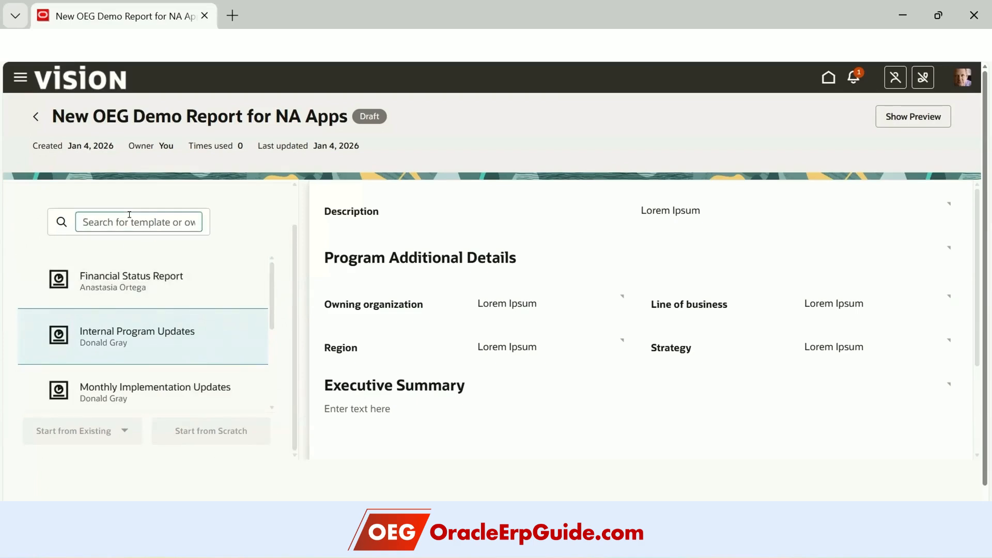
type("Fina")
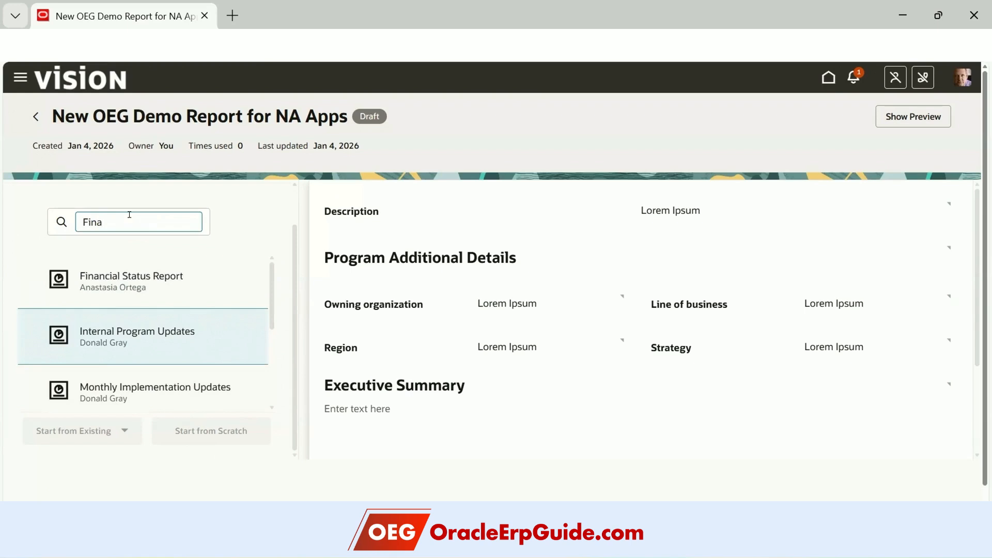
type("n")
key("BackSpace")
key("BackSpace")
key("BackSpace")
key("BackSpace")
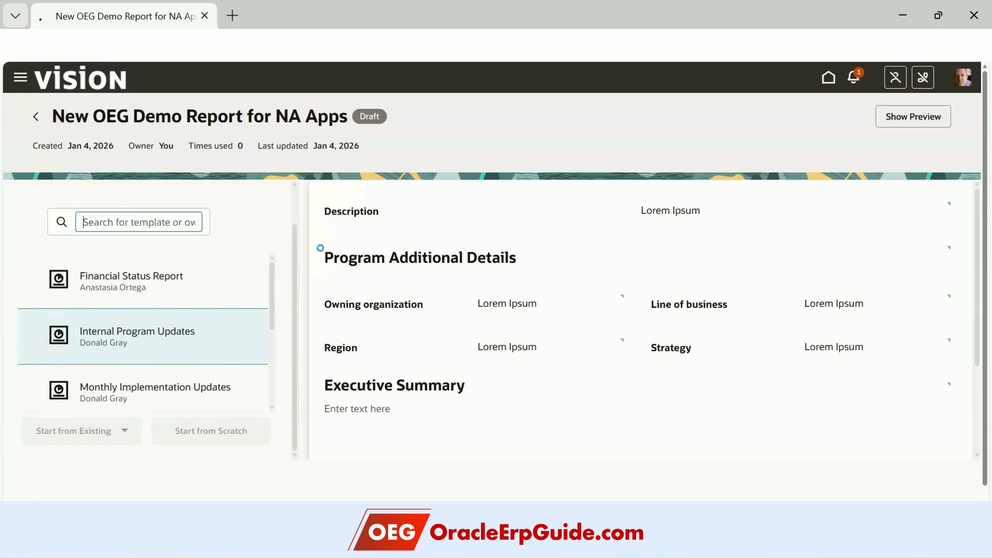
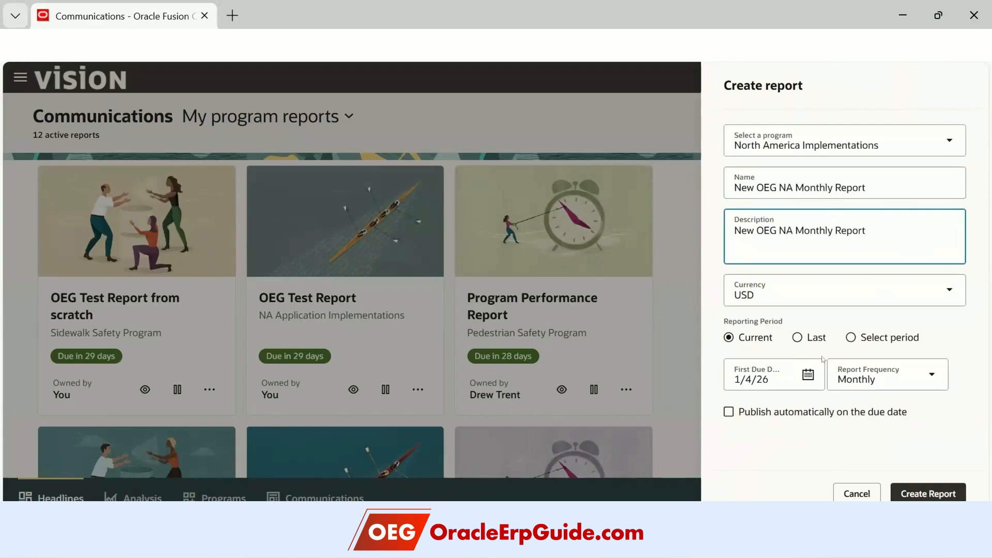
- Create the New OEG NA Monthly Report draft and browse templates such as Weekly Flash Report
left_click(904, 488)
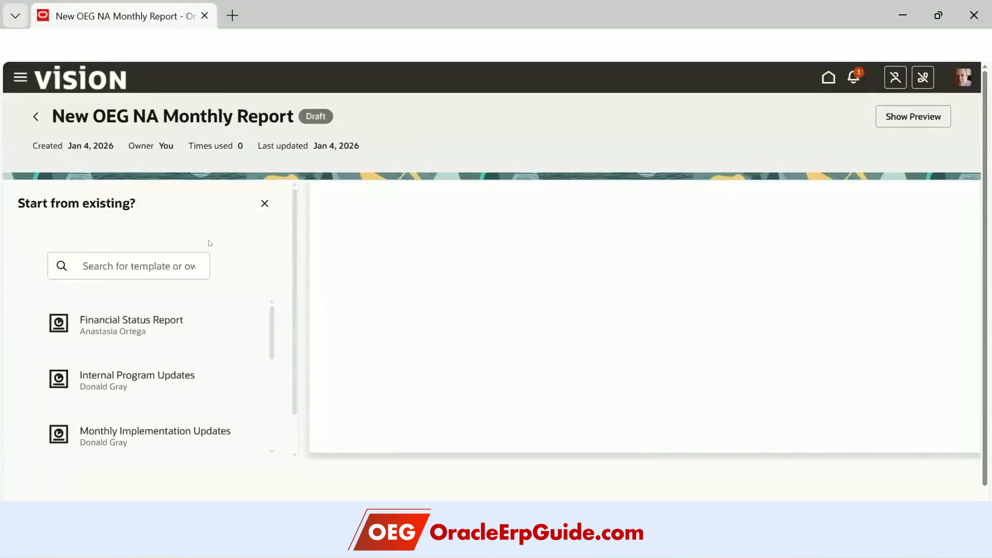
scroll(274, 326, "down", 5)
scroll(233, 274, "up", 3)
scroll(291, 358, "down", 4)
left_click_drag(291, 360, 293, 368)
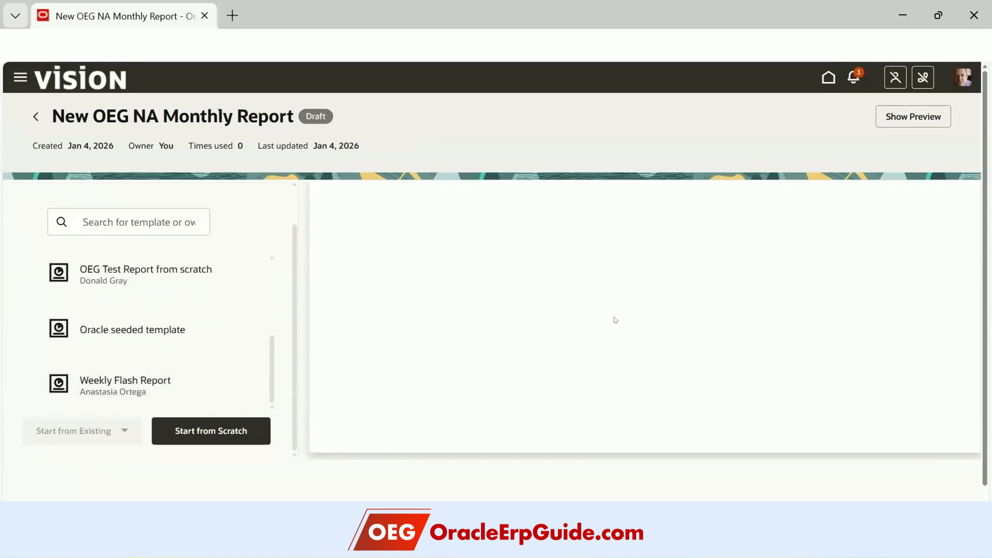
- Start the layout from scratch and browse groups like Financial Summary and Report Header
left_click(199, 432)
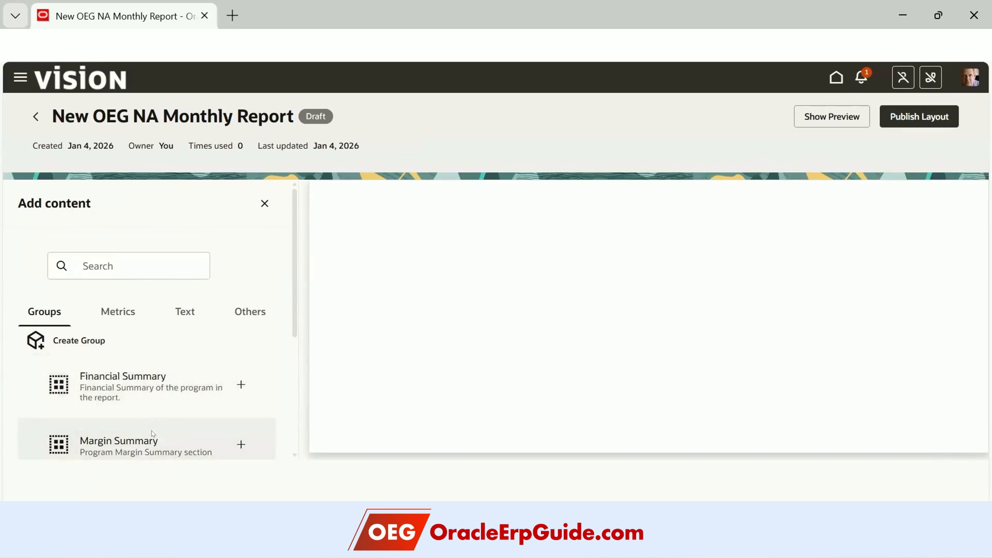
scroll(147, 416, "down", 1)
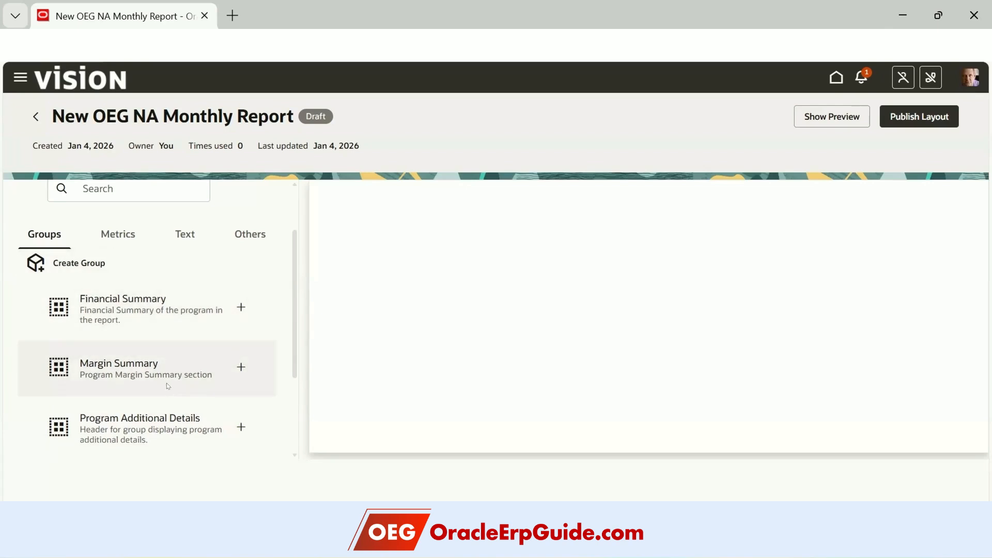
scroll(166, 384, "down", 3)
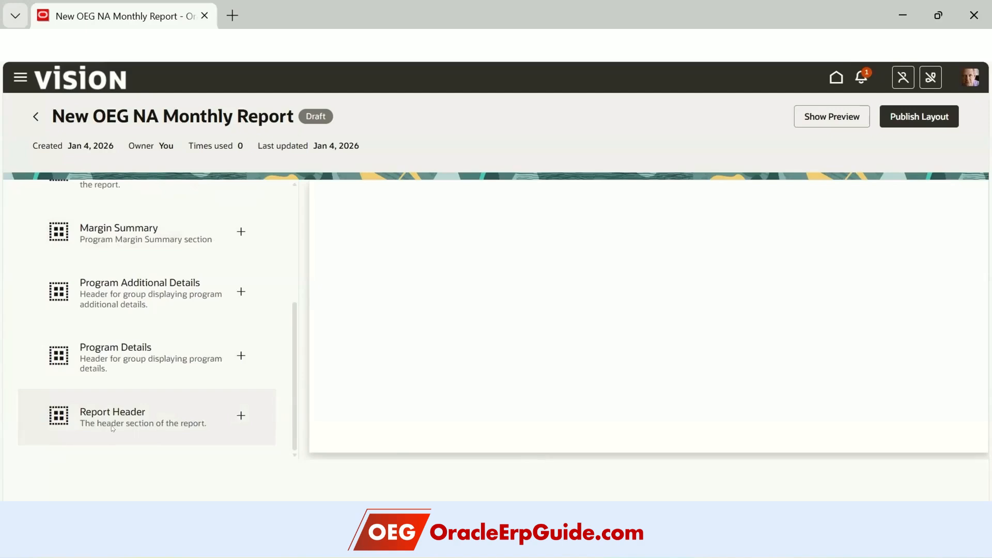
- Add the Report Header, Program Details, Program Additional Details, Financial Summary and Margin Summary groups
left_click(241, 416)
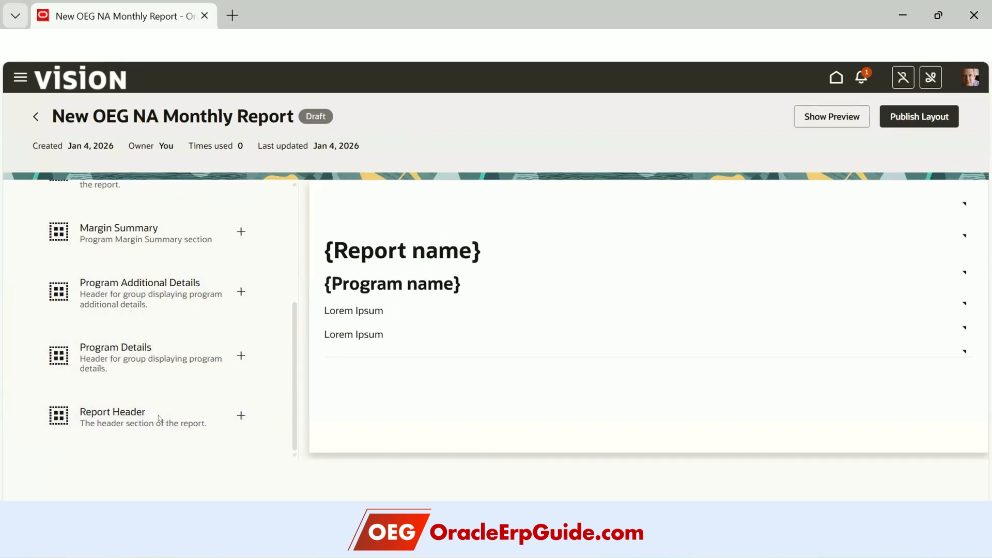
left_click(241, 355)
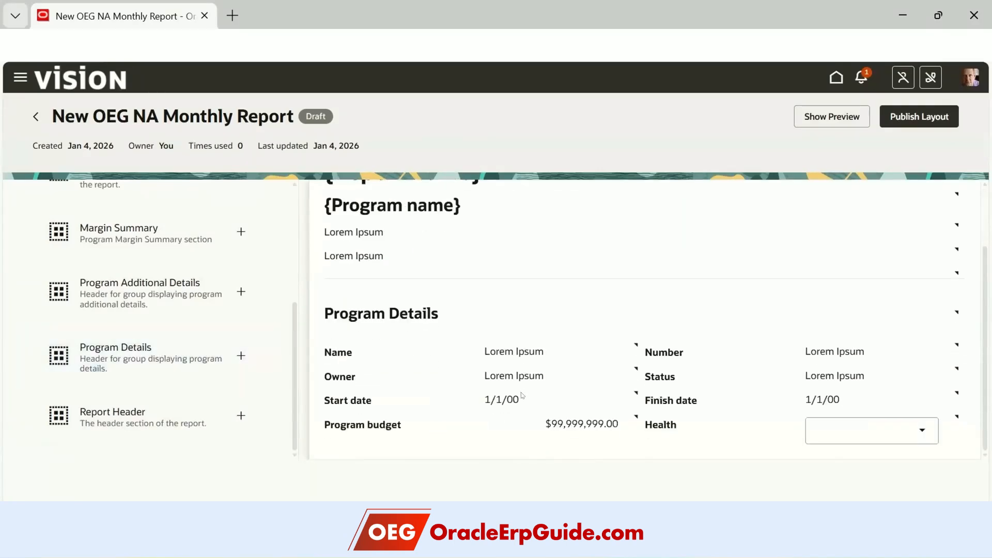
scroll(217, 388, "up", 2)
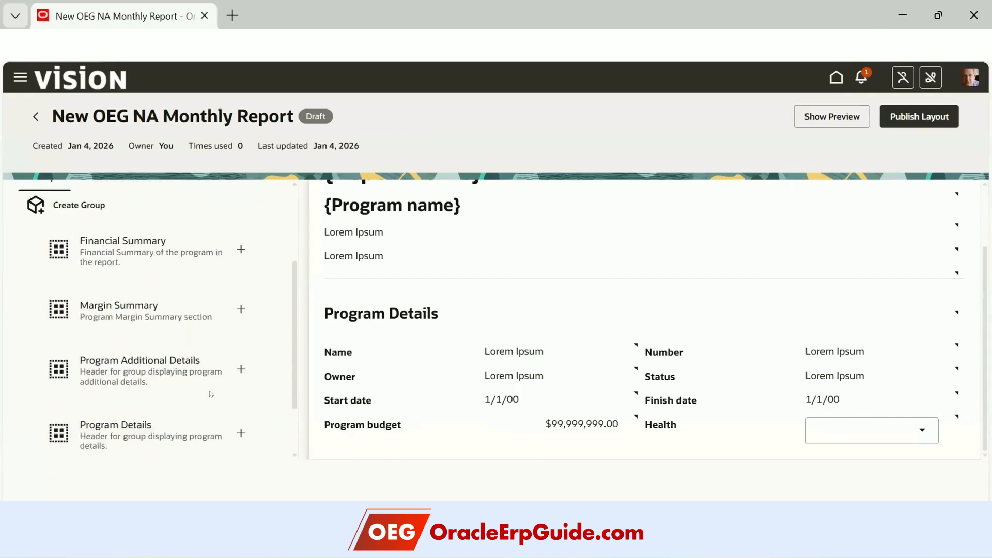
left_click(239, 369)
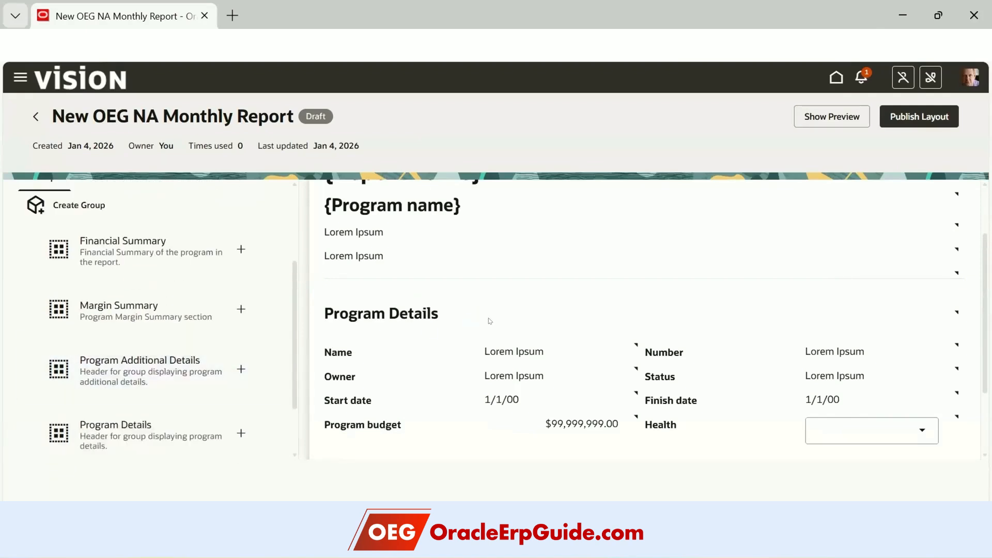
left_click(239, 249)
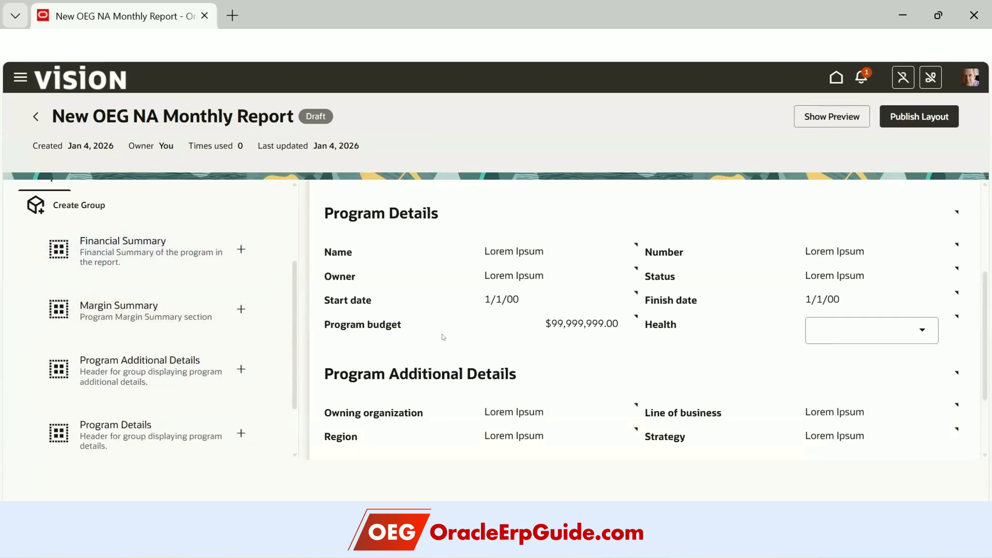
scroll(442, 337, "down", 2)
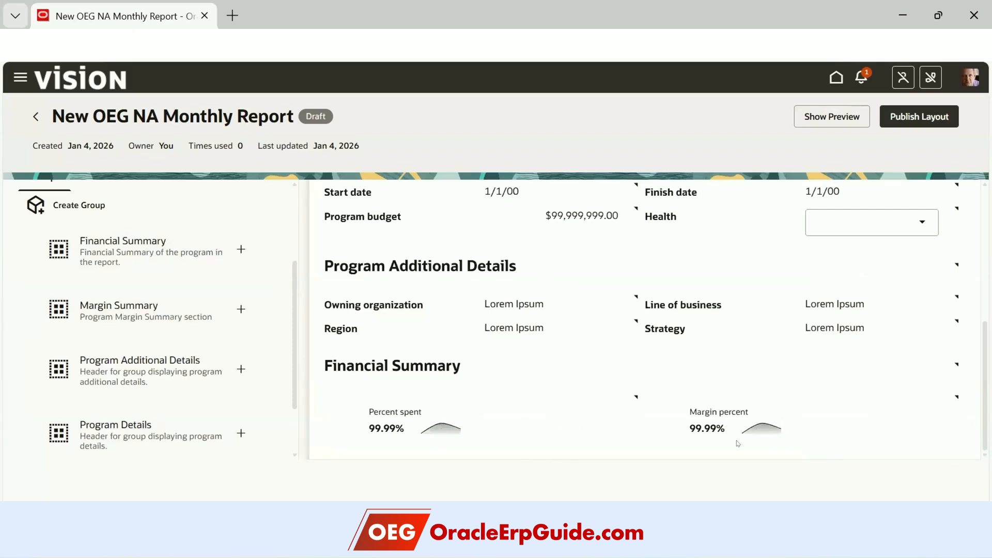
left_click(241, 309)
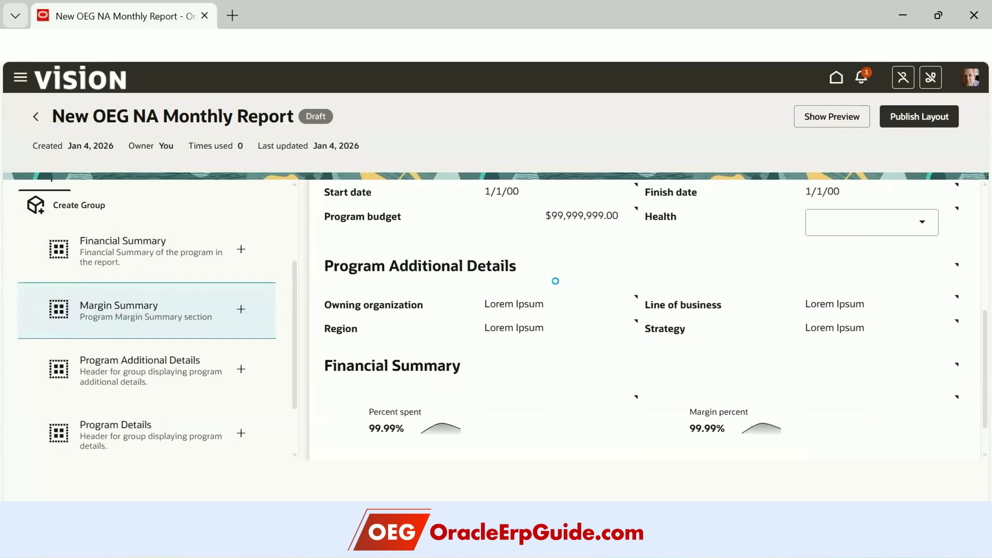
- Inspect the ITD budget margin field's options and close them without changes
scroll(563, 289, "down", 4)
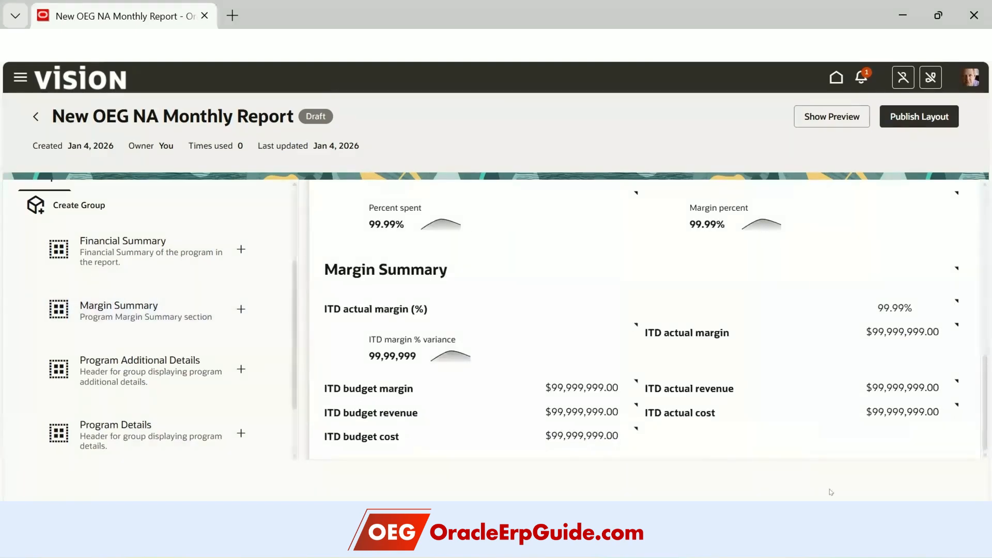
left_click(634, 385)
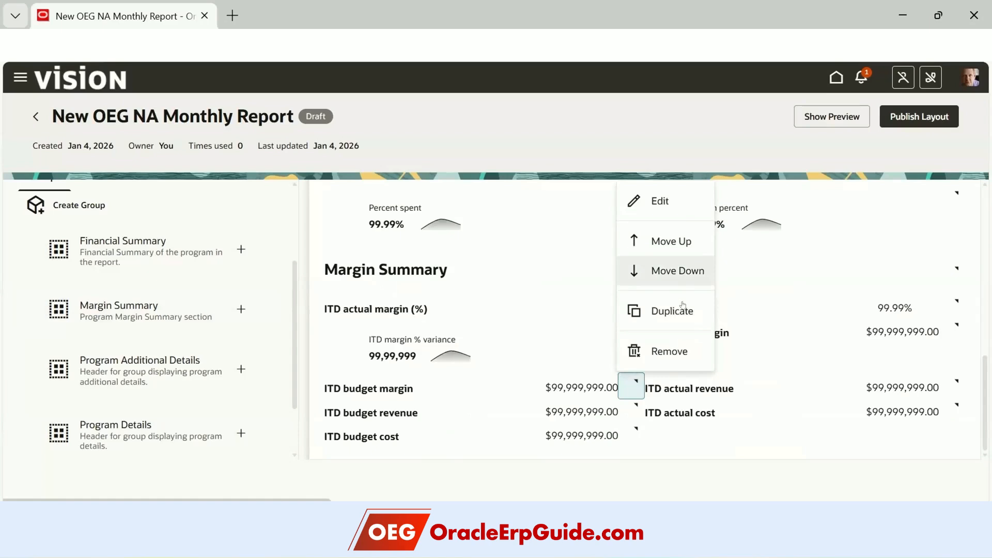
left_click(642, 492)
- Open the Metrics list and browse the metrics available to add
scroll(170, 310, "up", 3)
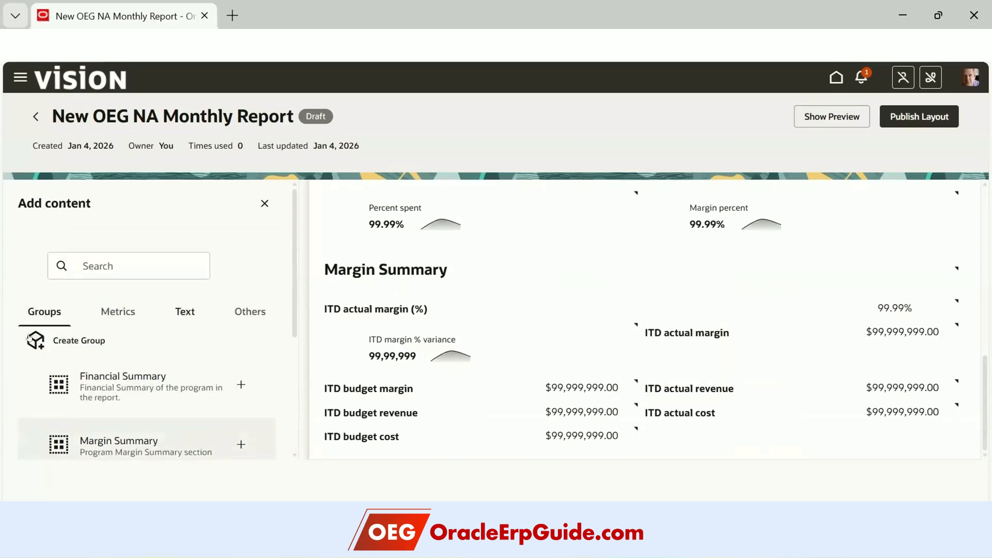
left_click(110, 310)
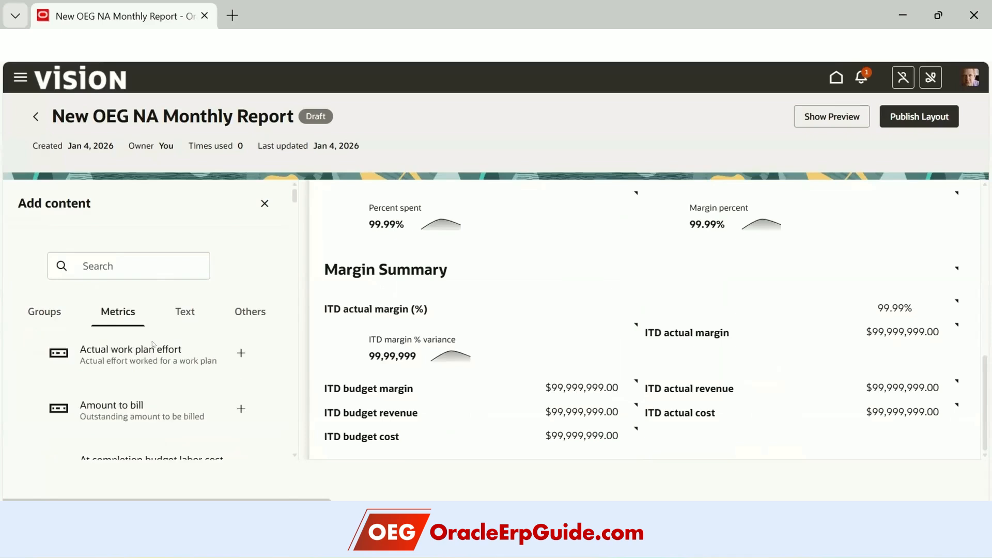
scroll(216, 405, "down", 2)
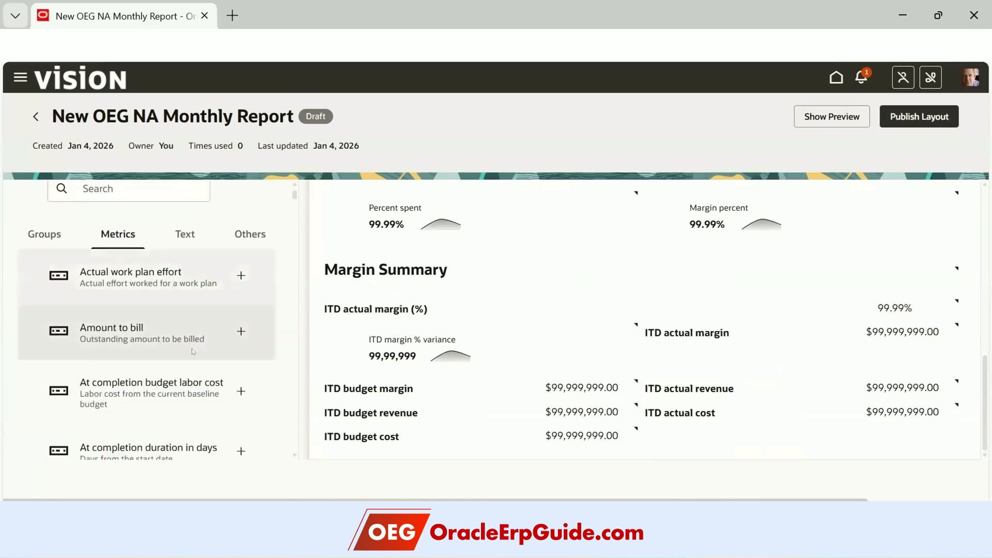
scroll(194, 383, "down", 8)
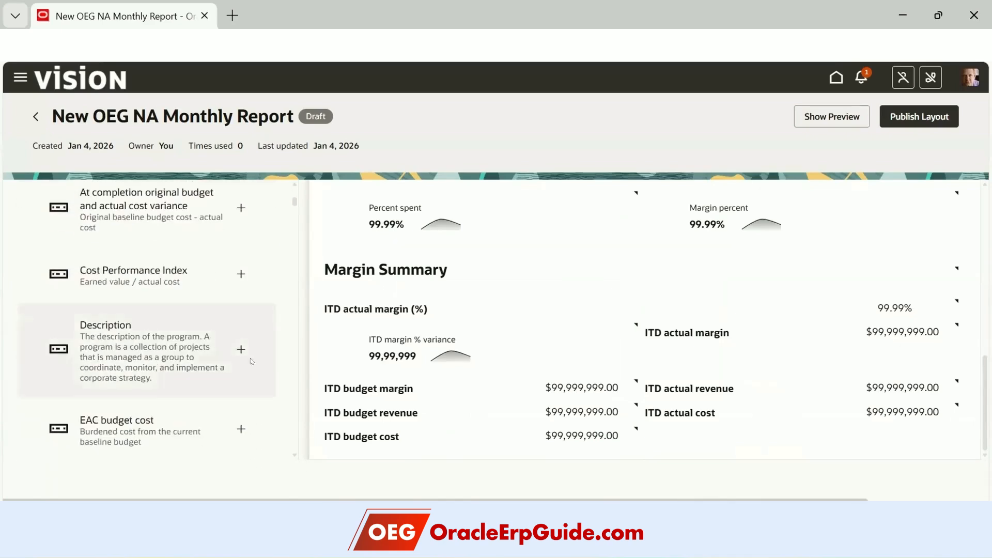
scroll(166, 342, "down", 2)
scroll(166, 342, "up", 2)
scroll(166, 342, "down", 2)
scroll(238, 271, "up", 1)
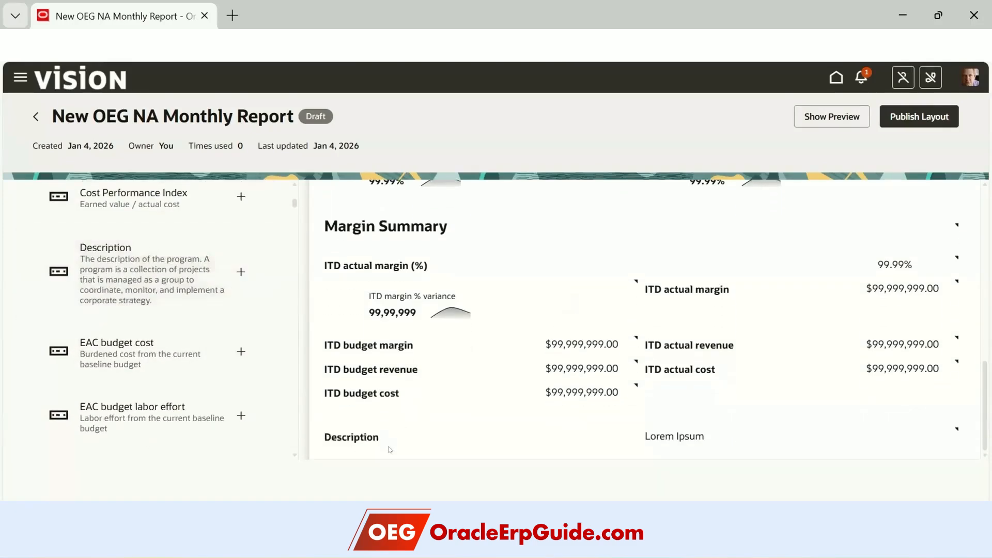
scroll(191, 392, "down", 10)
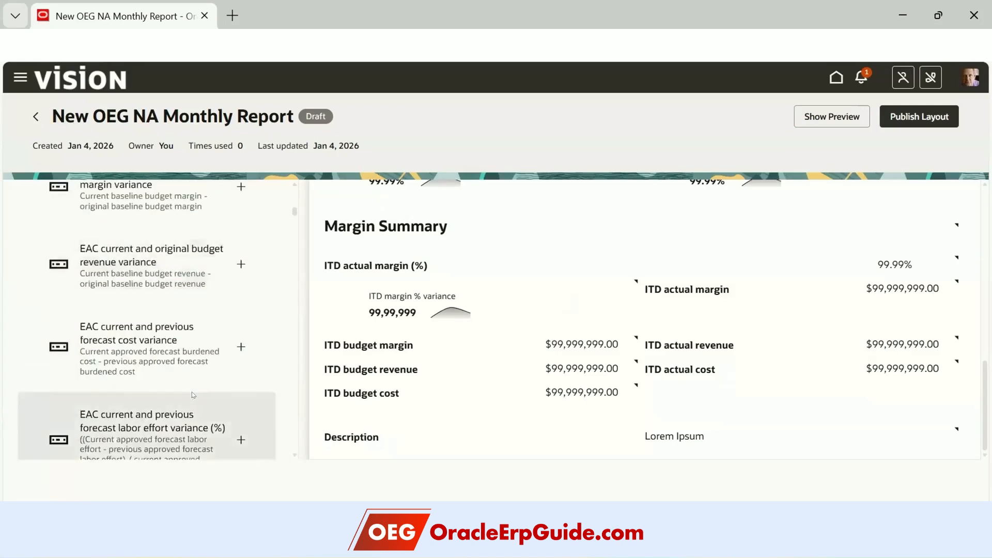
scroll(193, 394, "down", 5)
- Add the Description, Amount to bill and Cost Performance Index metrics below Margin Summary
left_click_drag(295, 226, 302, 185)
scroll(259, 377, "down", 3)
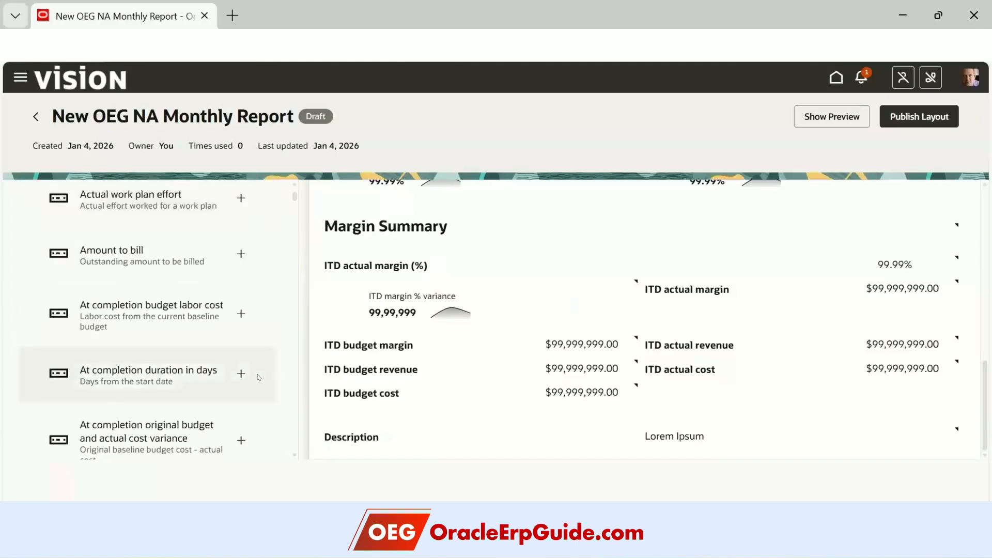
scroll(259, 377, "down", 2)
scroll(243, 310, "up", 2)
left_click(239, 253)
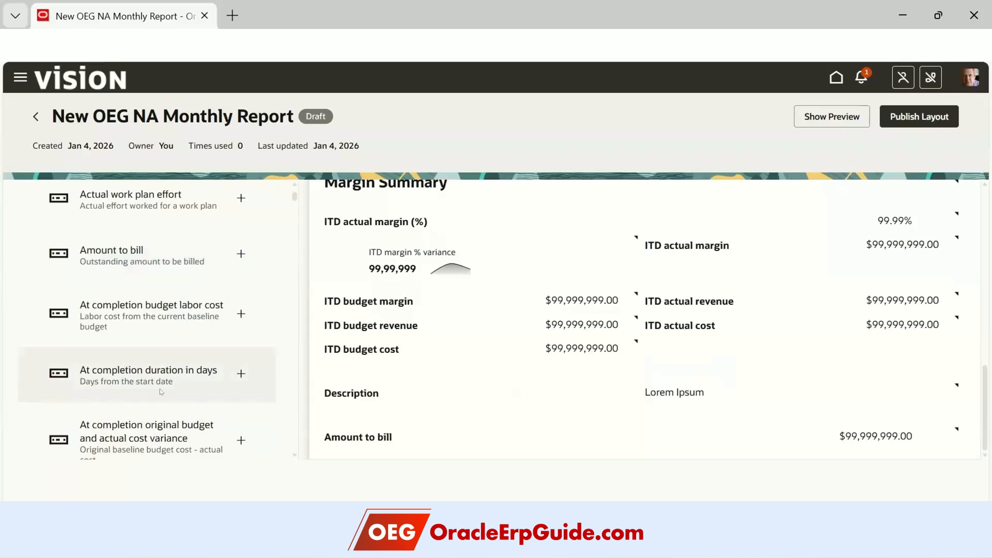
scroll(159, 389, "down", 3)
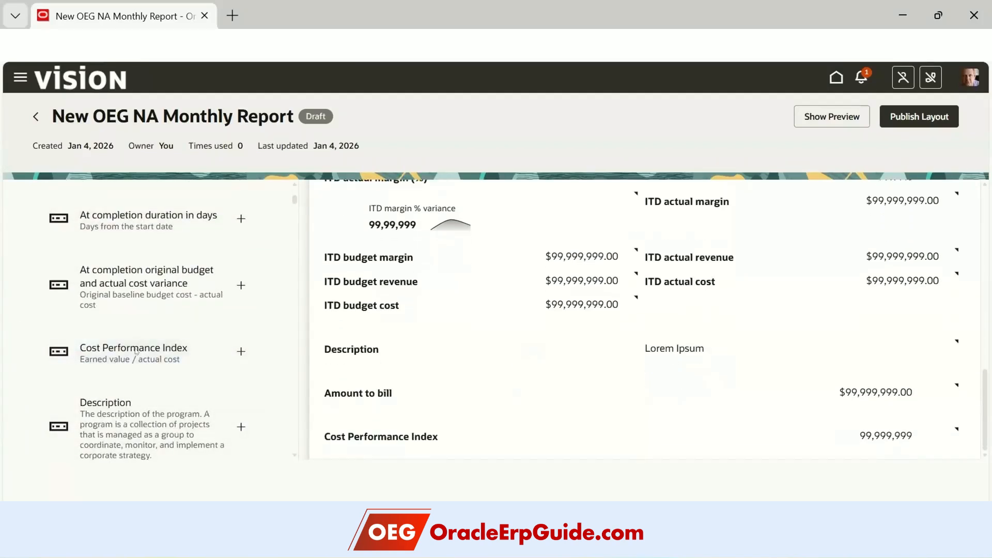
scroll(155, 351, "up", 5)
- Add a Program Executive Update section followed by an Enterable paragraph text box
left_click(178, 311)
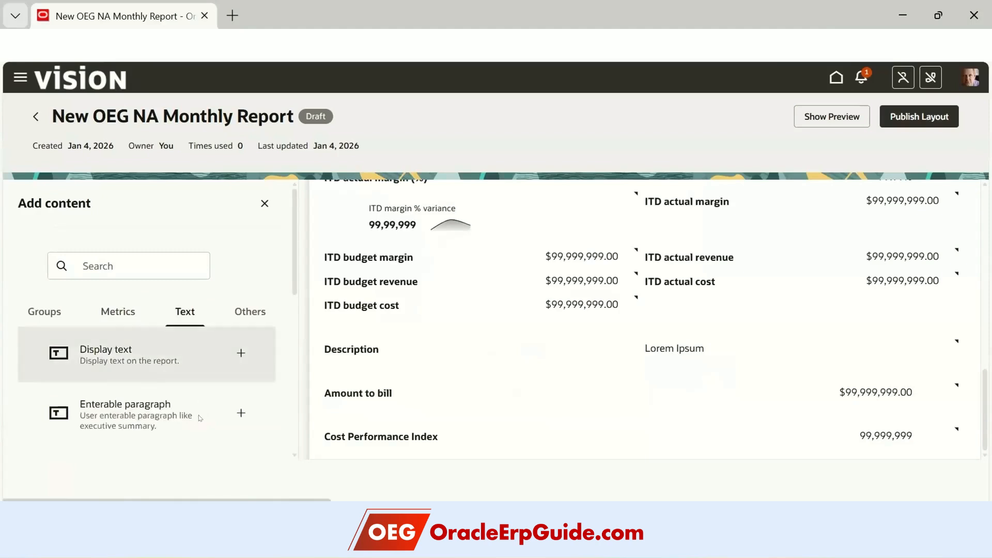
scroll(194, 382, "down", 3)
scroll(193, 377, "down", 3)
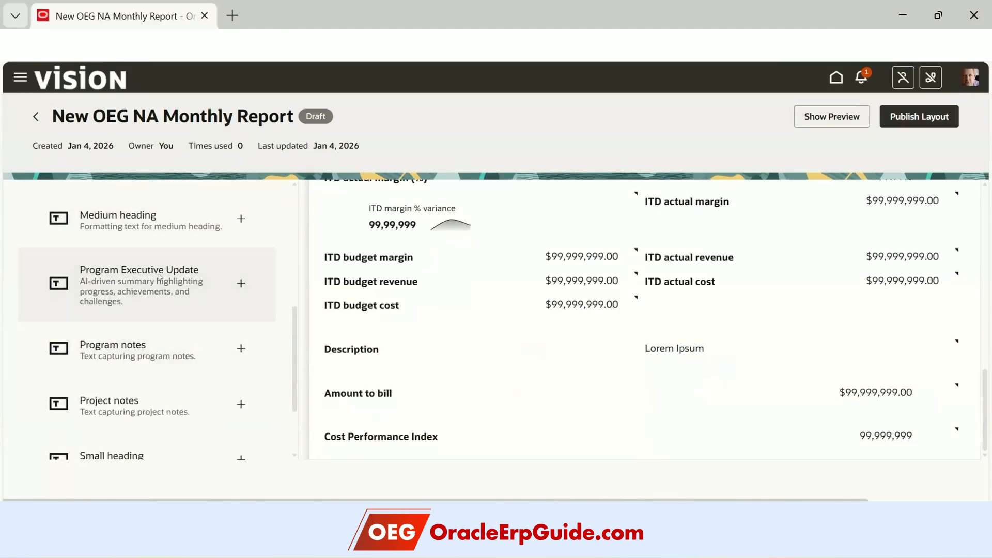
left_click(241, 283)
scroll(517, 337, "down", 3)
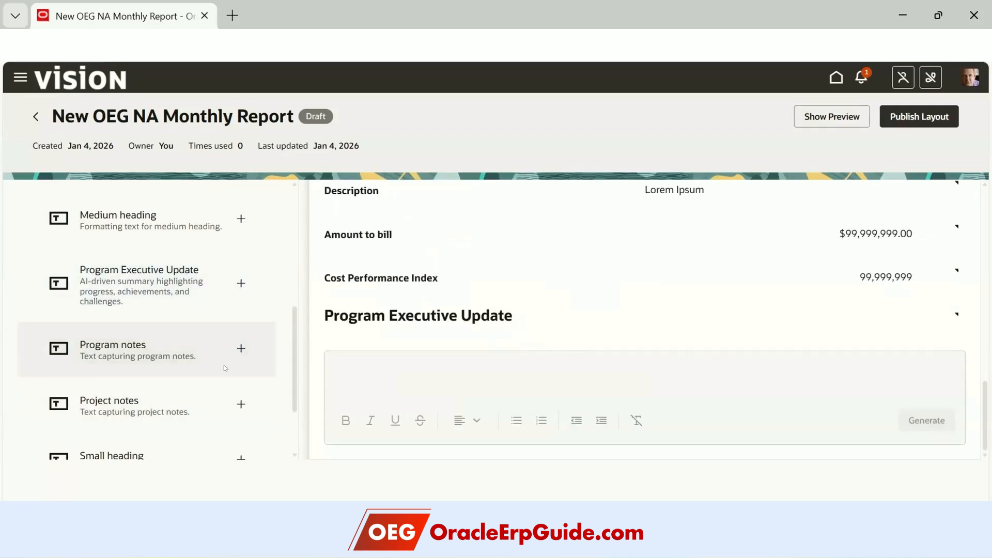
scroll(216, 383, "up", 2)
scroll(217, 385, "up", 2)
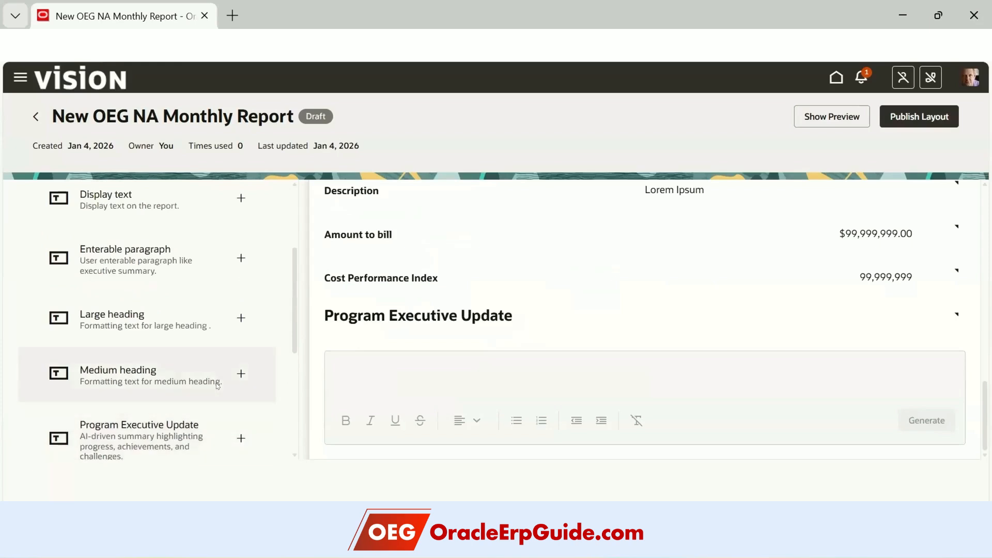
left_click(240, 259)
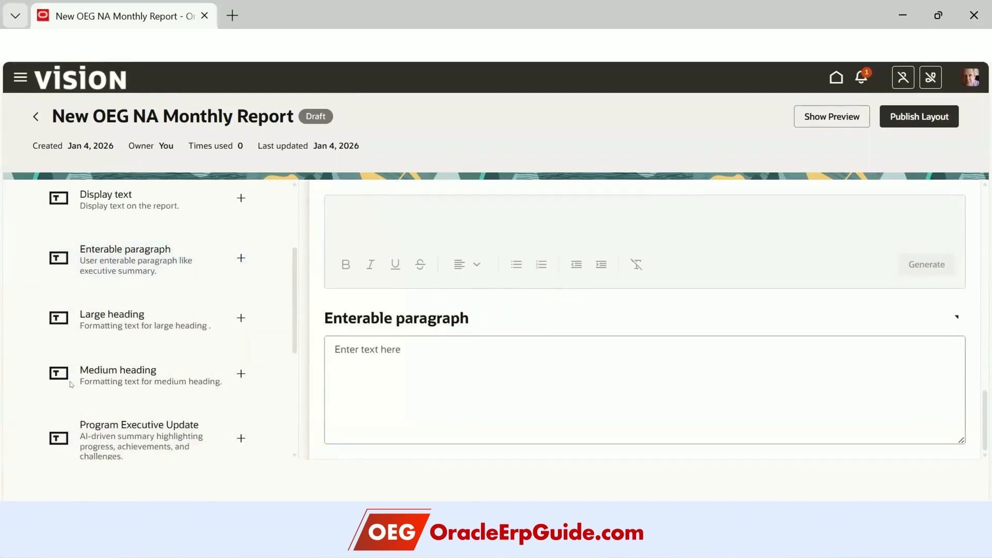
scroll(146, 340, "up", 3)
- Add the Bottom 5 projects by SPI table from Others and publish the layout
left_click(250, 312)
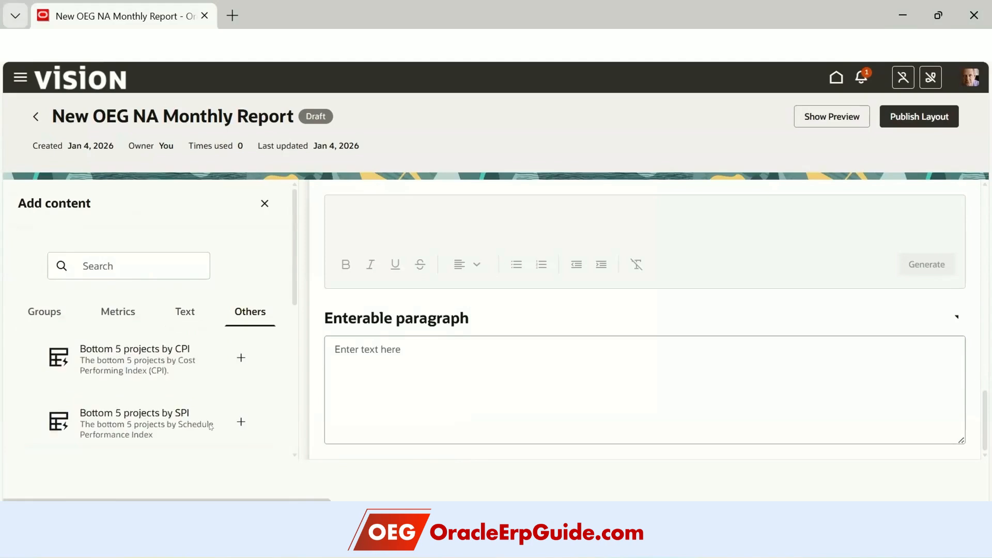
scroll(176, 389, "down", 2)
scroll(158, 383, "down", 2)
scroll(157, 374, "up", 2)
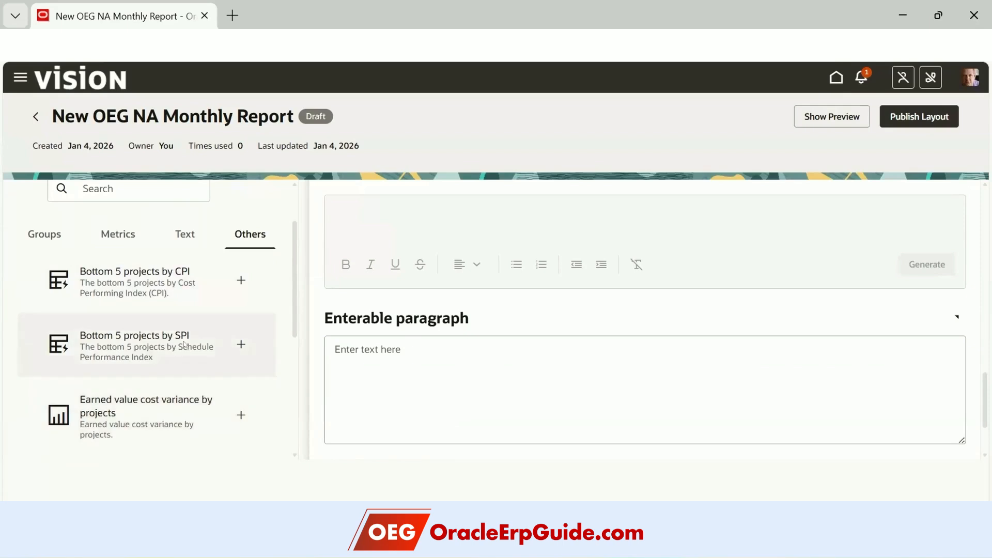
left_click(239, 345)
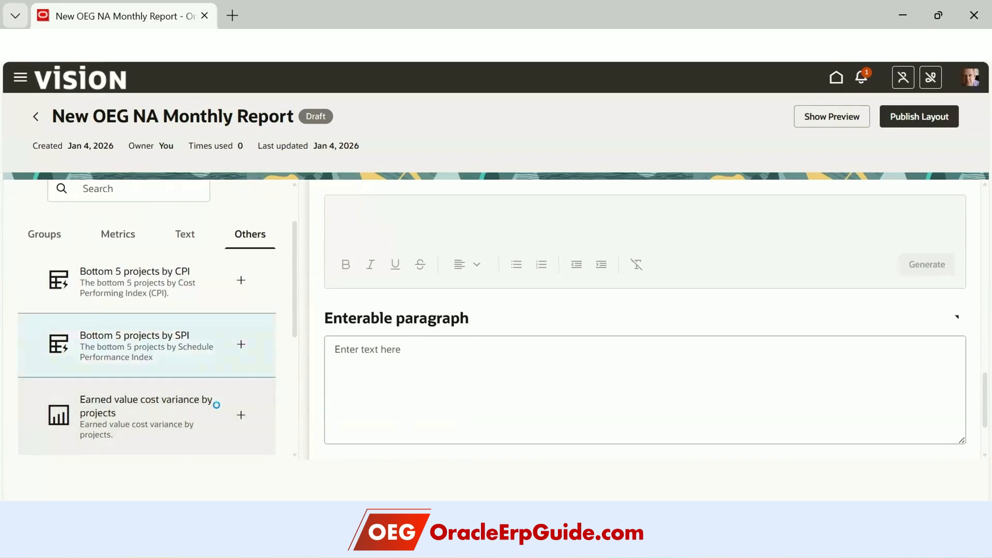
scroll(200, 383, "down", 5)
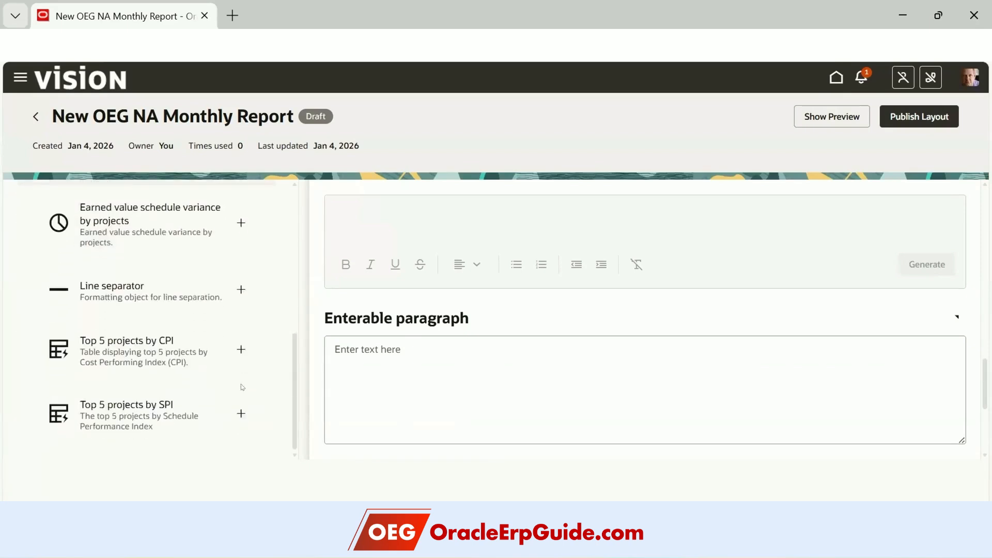
scroll(385, 394, "down", 5)
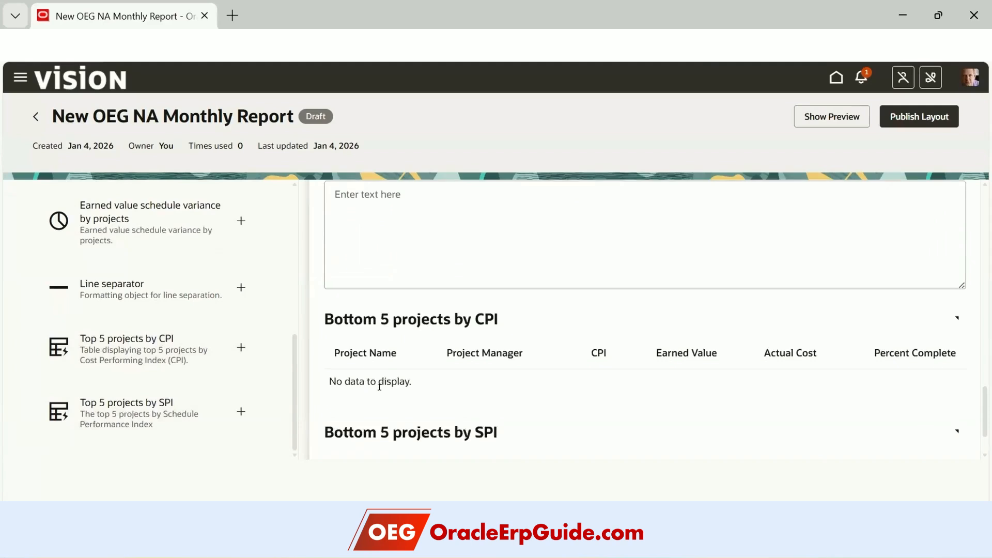
scroll(384, 393, "up", 10)
scroll(125, 334, "up", 5)
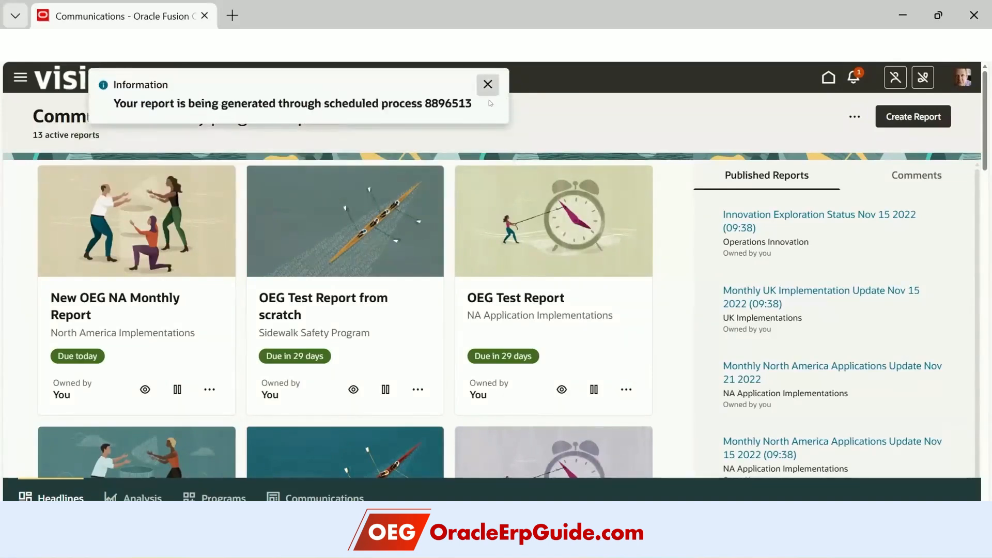
- Close the generation notice and open Scheduled Processes from Home, enlarging the results list
left_click(487, 83)
left_click(826, 76)
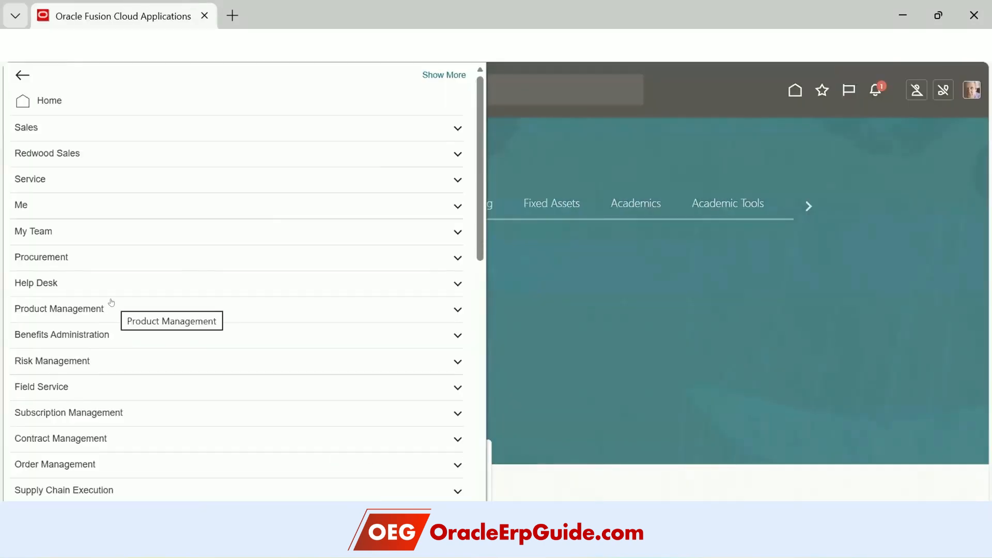
scroll(111, 300, "down", 15)
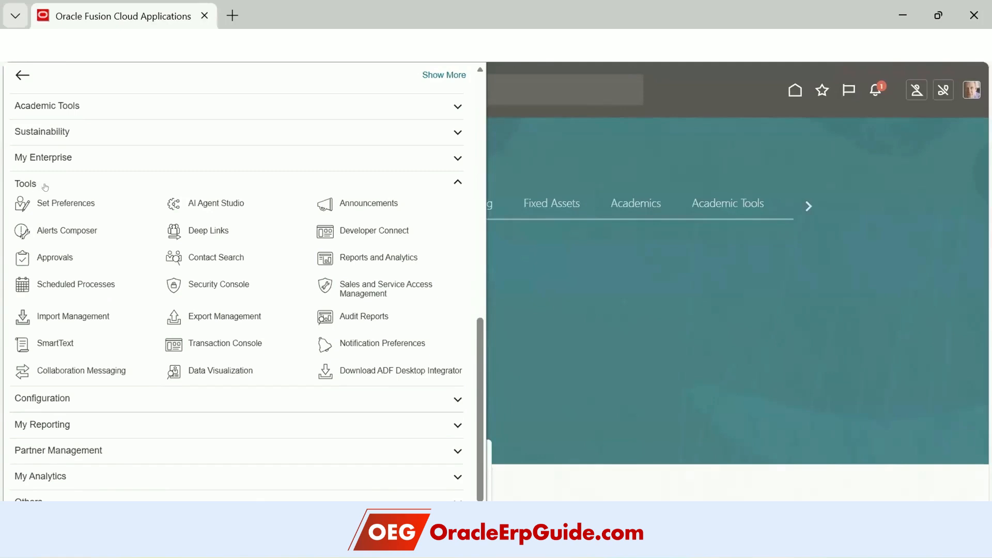
left_click(96, 286)
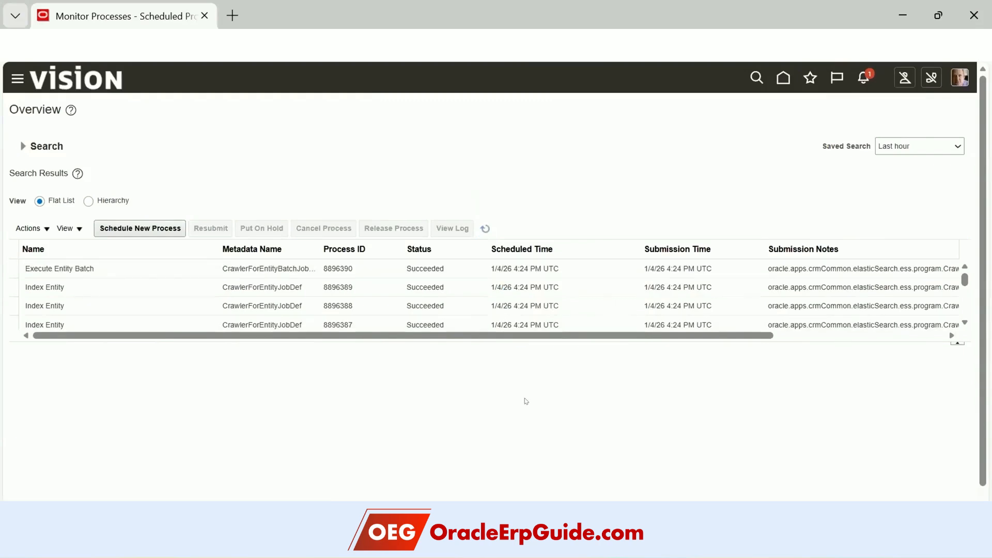
left_click_drag(490, 337, 506, 420)
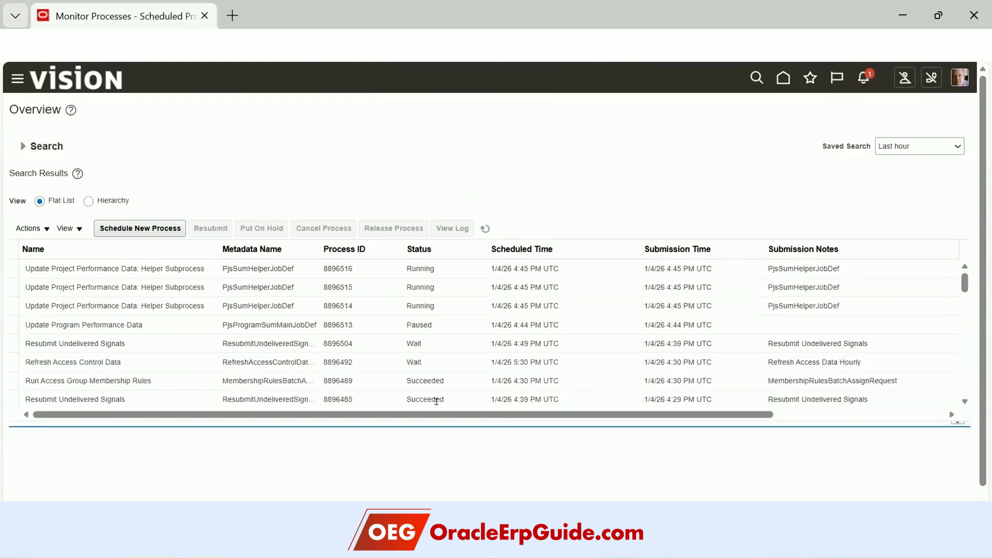
- Select process 8896513 and refresh until it and its subprocesses show Succeeded
left_click(174, 324)
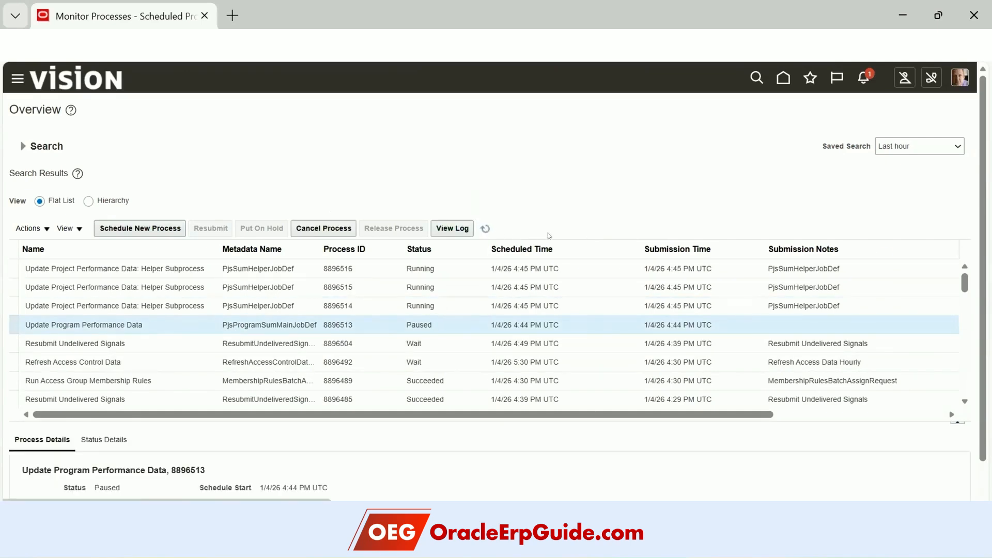
left_click(485, 229)
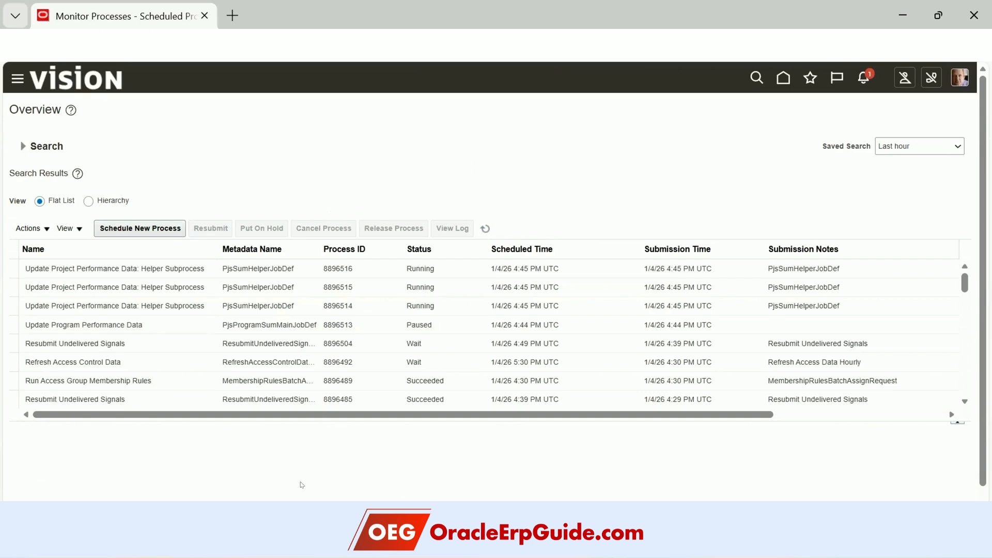
left_click(485, 228)
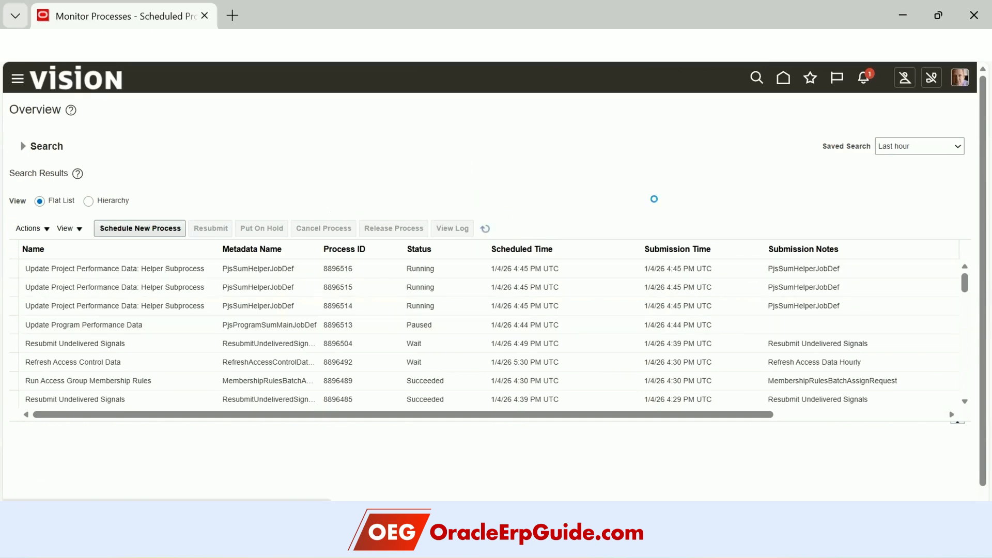
left_click(485, 229)
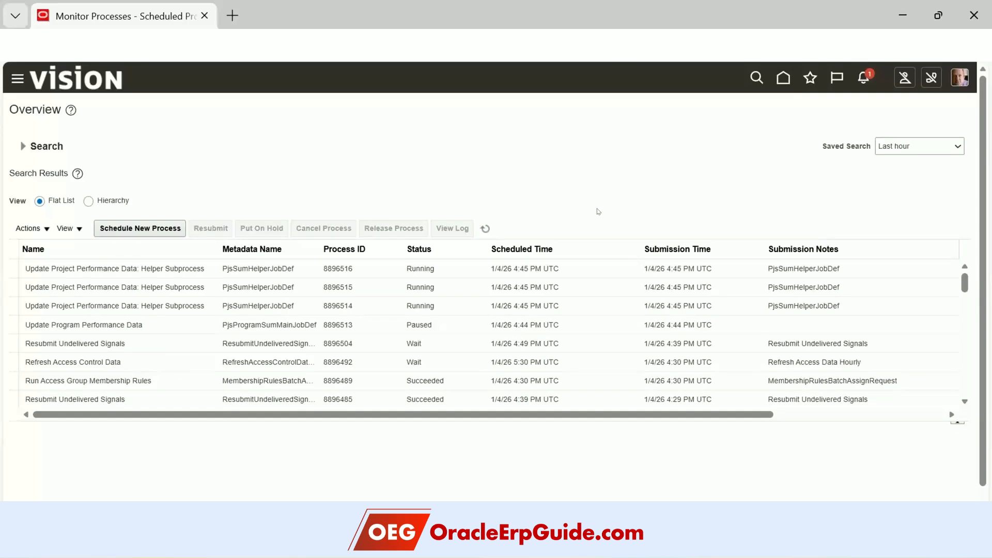
left_click(485, 228)
left_click(485, 228)
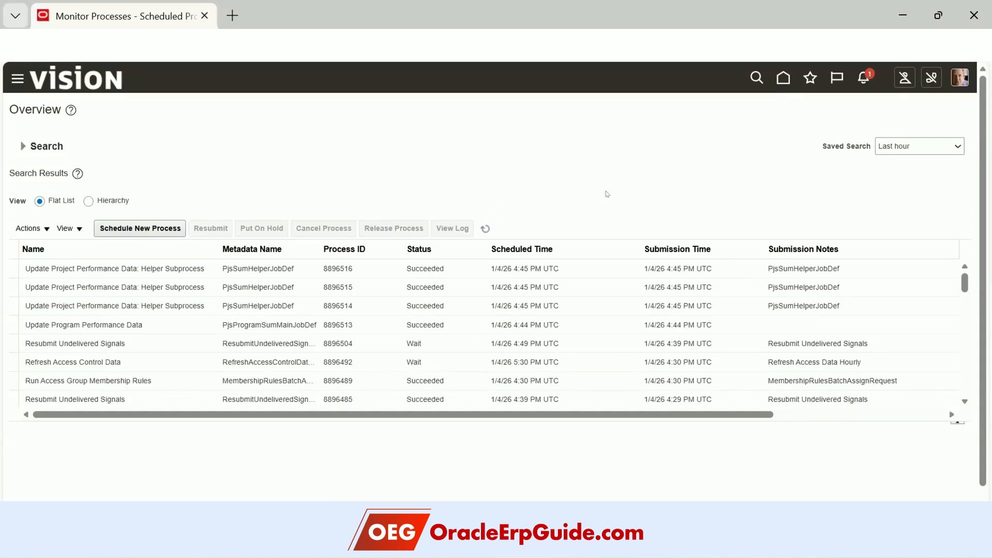
left_click(485, 228)
left_click(780, 80)
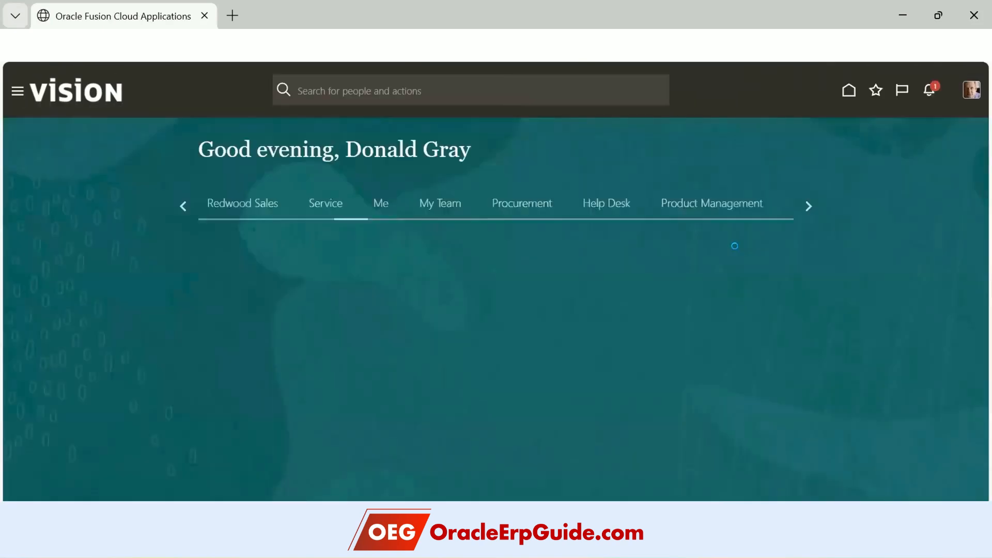
- Open the New OEG NA Monthly Report from the Programs Communications page
left_click(236, 304)
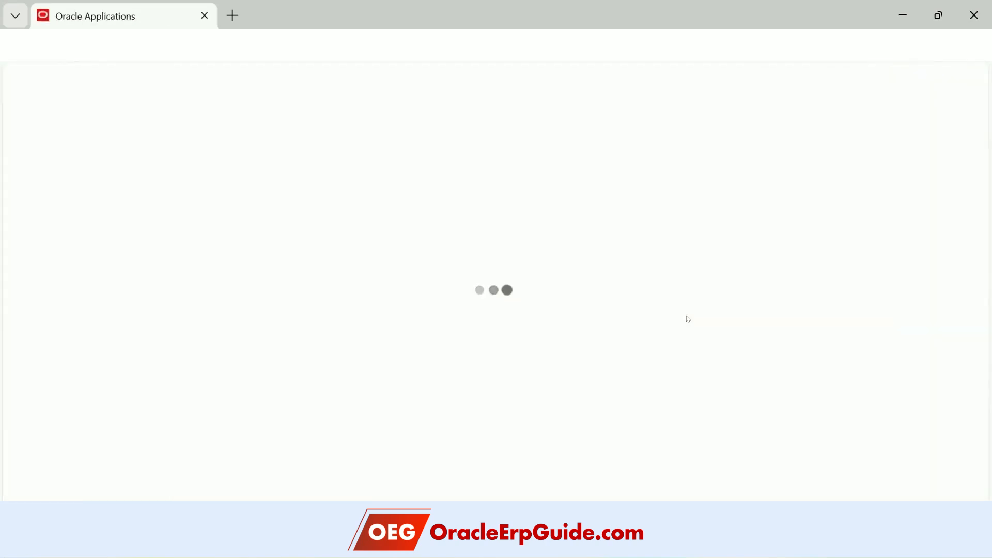
left_click(317, 497)
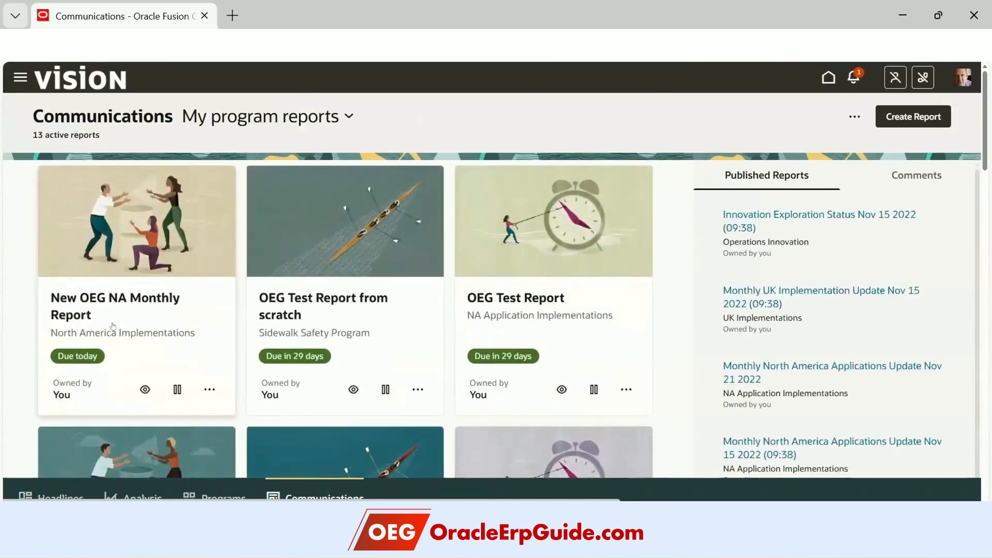
left_click(128, 297)
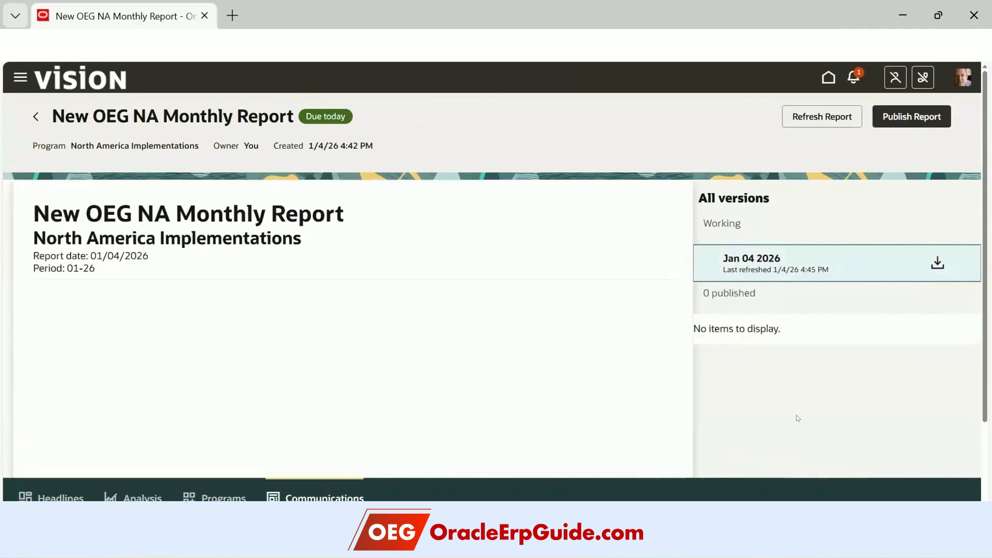
scroll(299, 379, "down", 2)
scroll(298, 379, "down", 5)
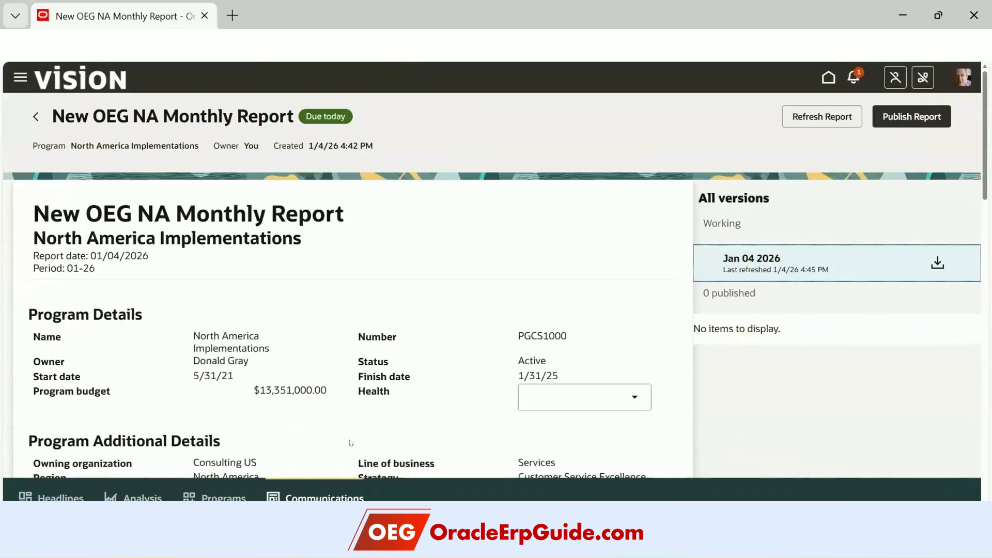
scroll(353, 441, "down", 8)
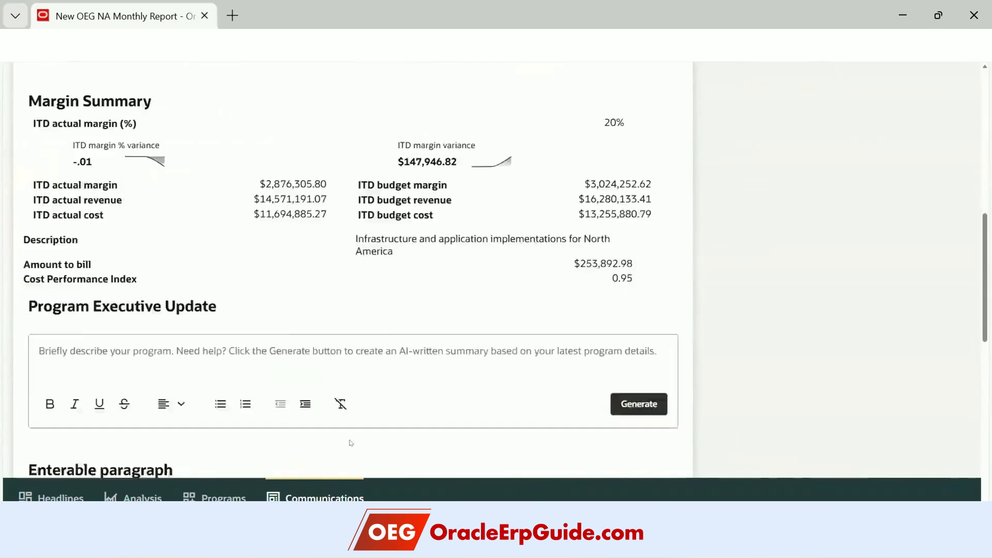
scroll(351, 443, "down", 8)
scroll(350, 442, "down", 4)
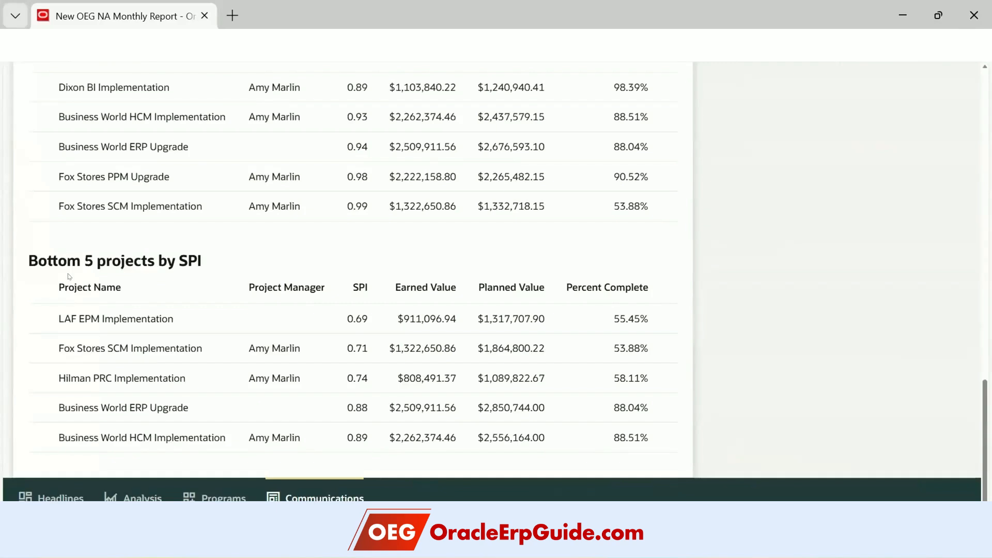
- Review the report figures, such as Cost Performance Index 0.95, and the Health rating options
scroll(200, 306, "up", 4)
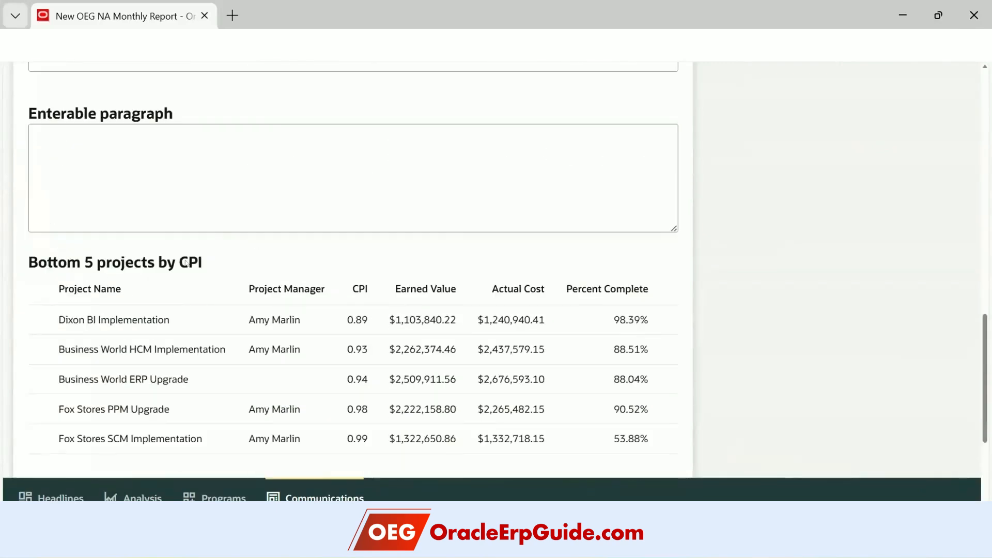
scroll(218, 318, "up", 3)
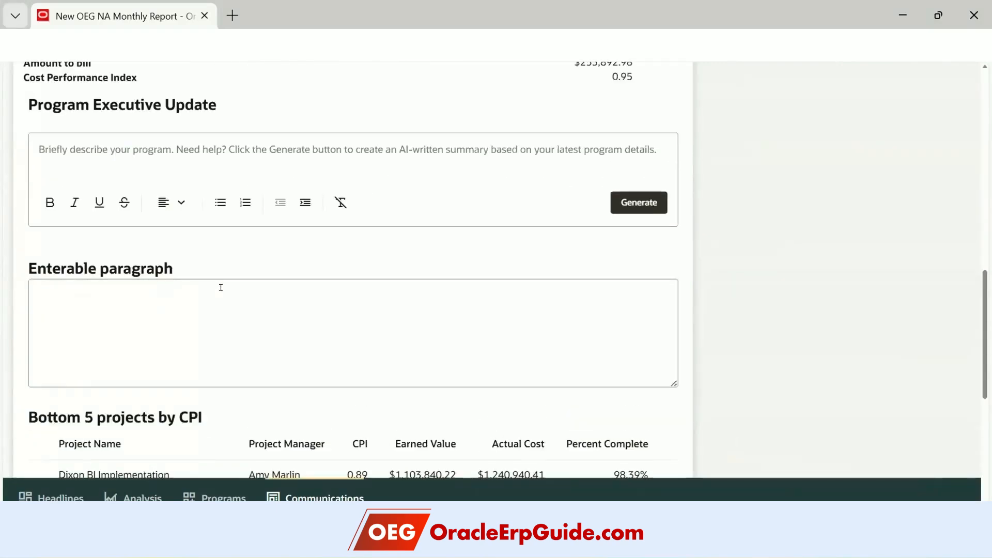
scroll(222, 290, "up", 3)
scroll(225, 295, "up", 10)
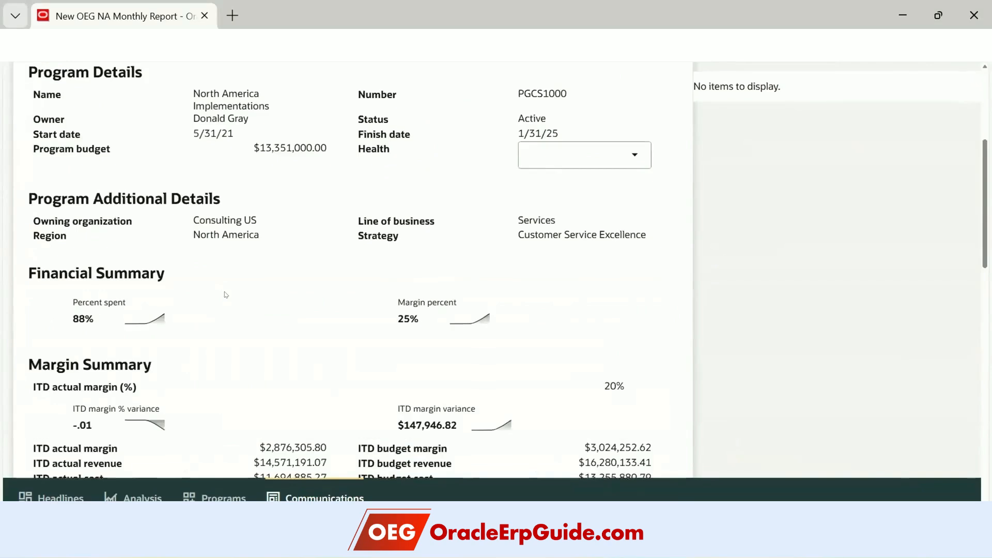
scroll(225, 295, "down", 8)
scroll(225, 295, "down", 3)
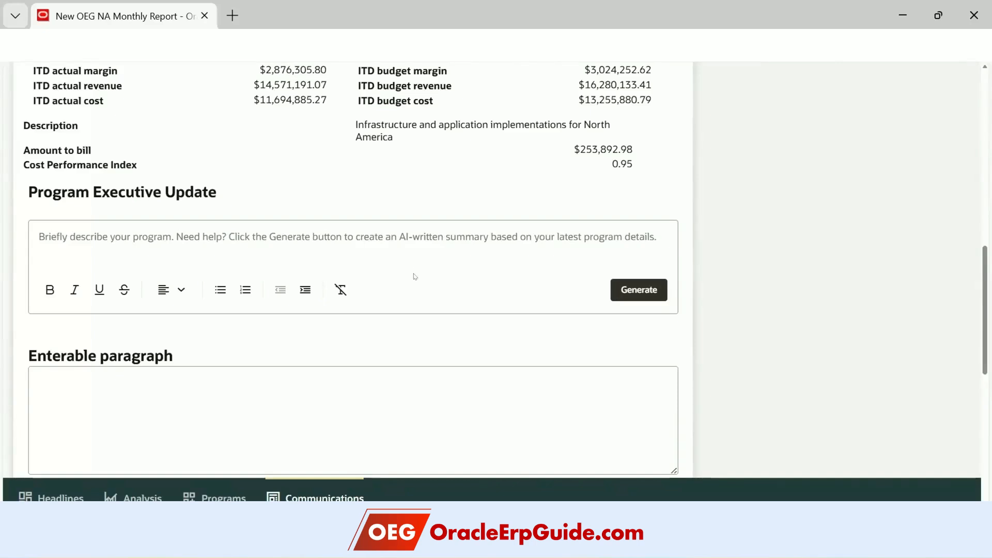
scroll(412, 277, "up", 7)
scroll(415, 276, "up", 4)
scroll(465, 273, "down", 3)
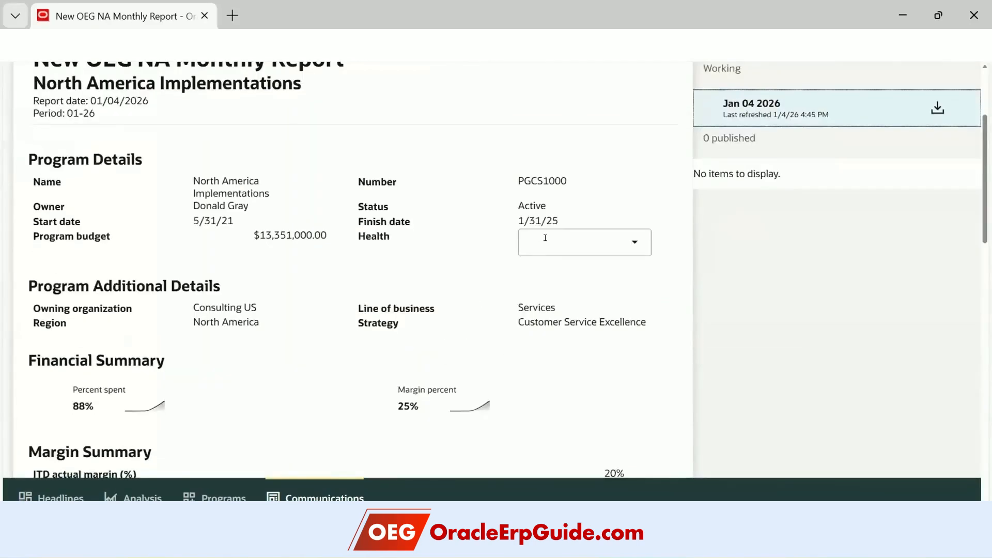
left_click(571, 244)
scroll(408, 302, "down", 7)
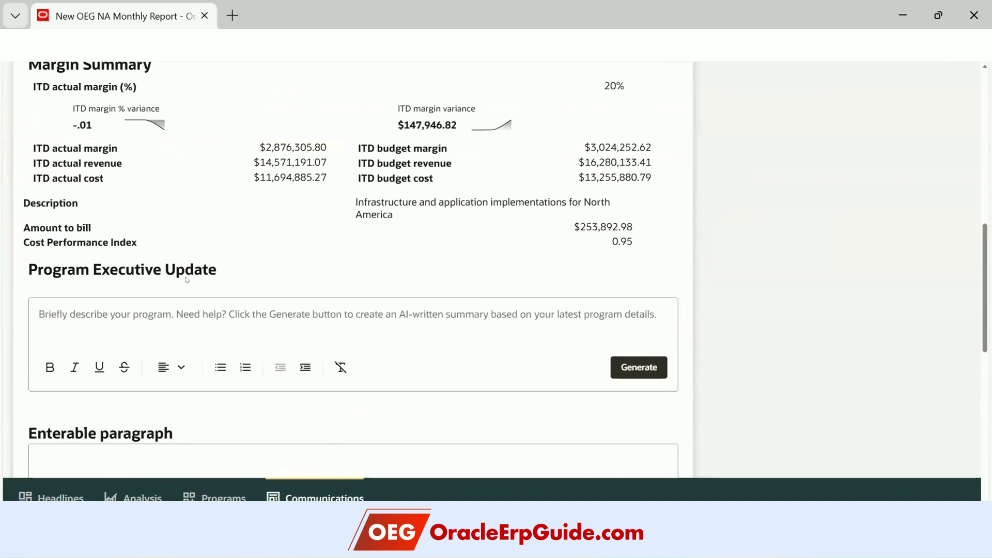
left_click(636, 367)
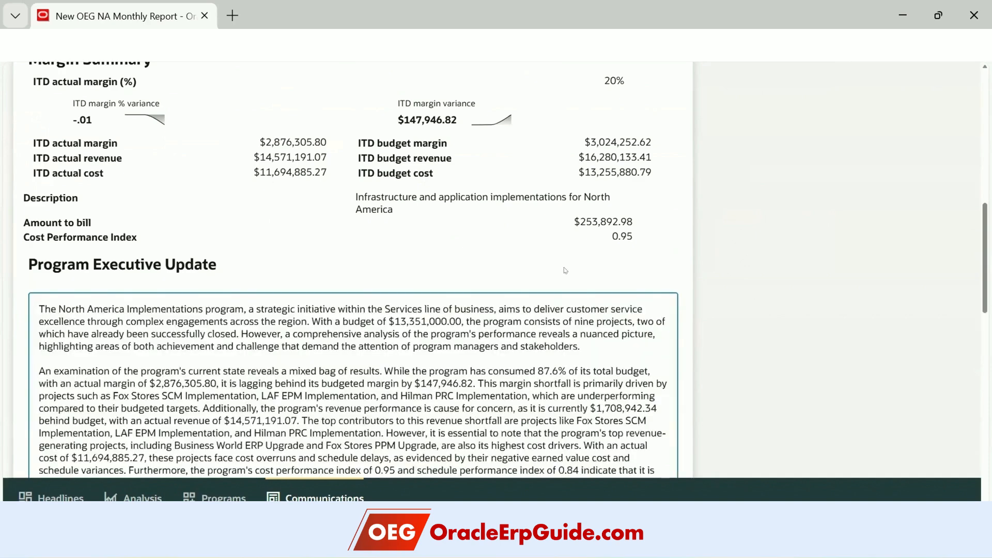
scroll(696, 268, "down", 3)
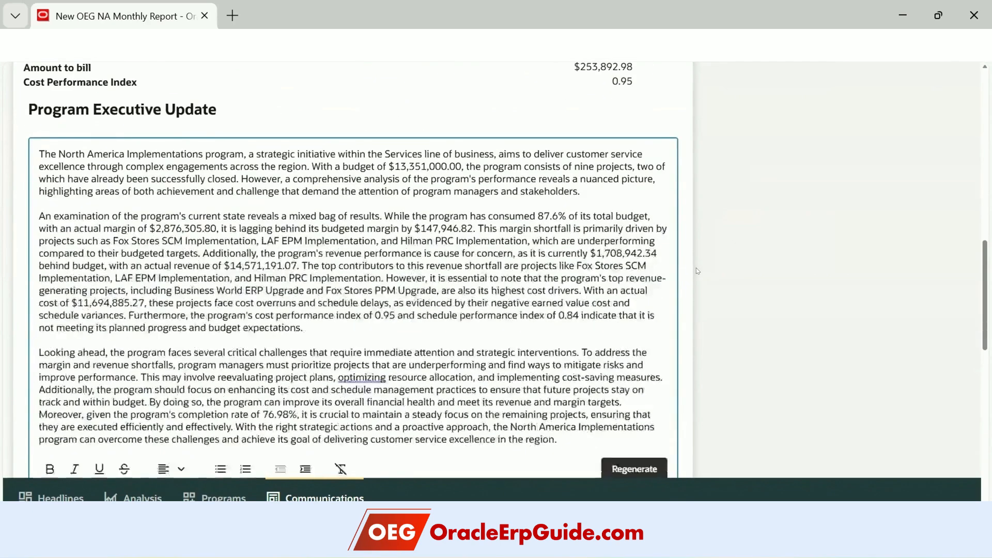
scroll(696, 267, "down", 2)
scroll(432, 302, "up", 2)
scroll(383, 238, "down", 2)
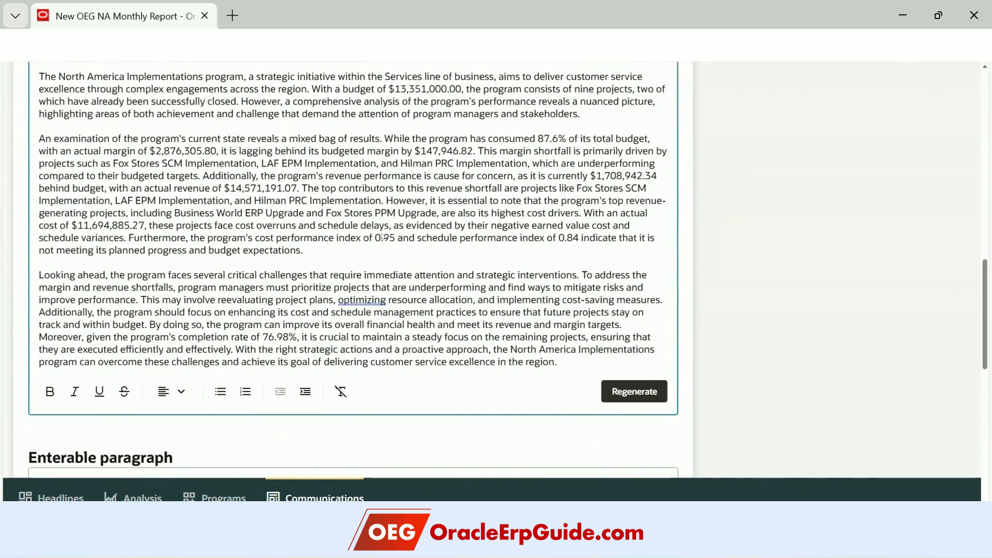
scroll(383, 237, "up", 2)
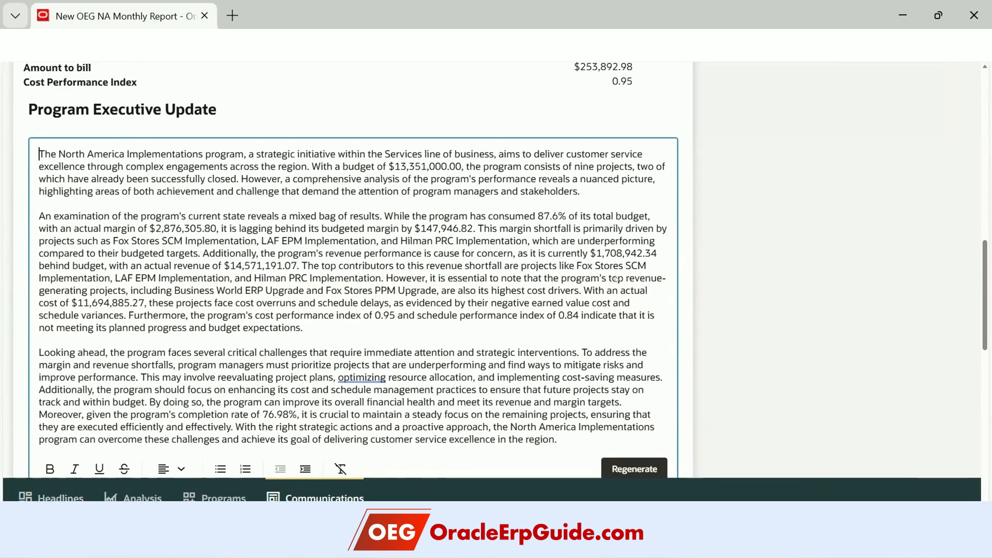
scroll(508, 451, "down", 1)
scroll(507, 451, "down", 2)
scroll(508, 451, "up", 15)
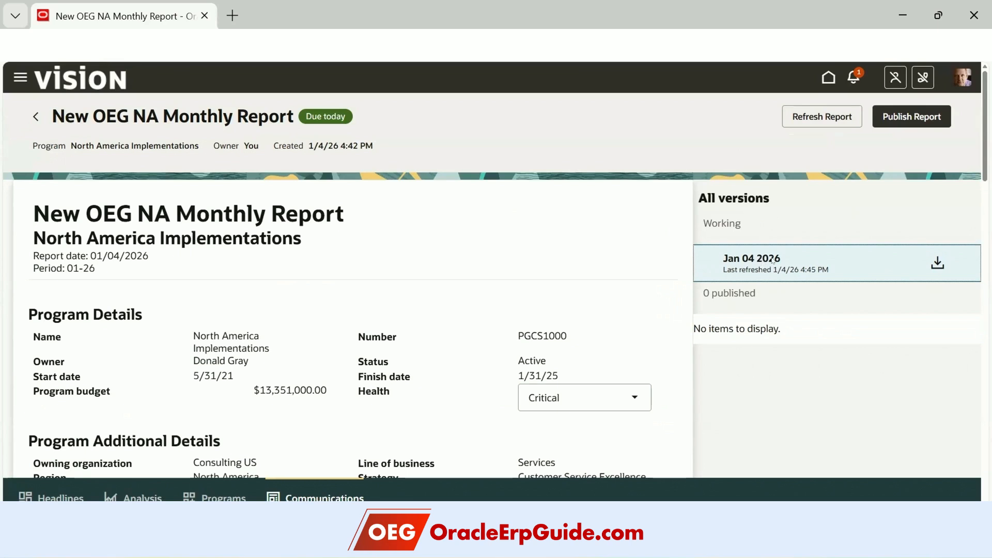
- Publish the report and download the Jan 04 2026 working version as a PDF
left_click(915, 119)
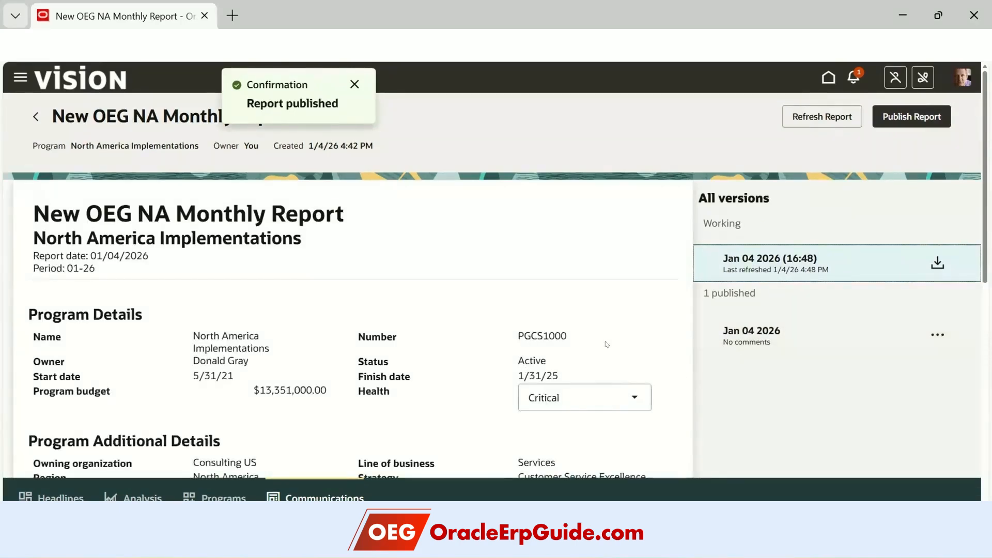
left_click(354, 84)
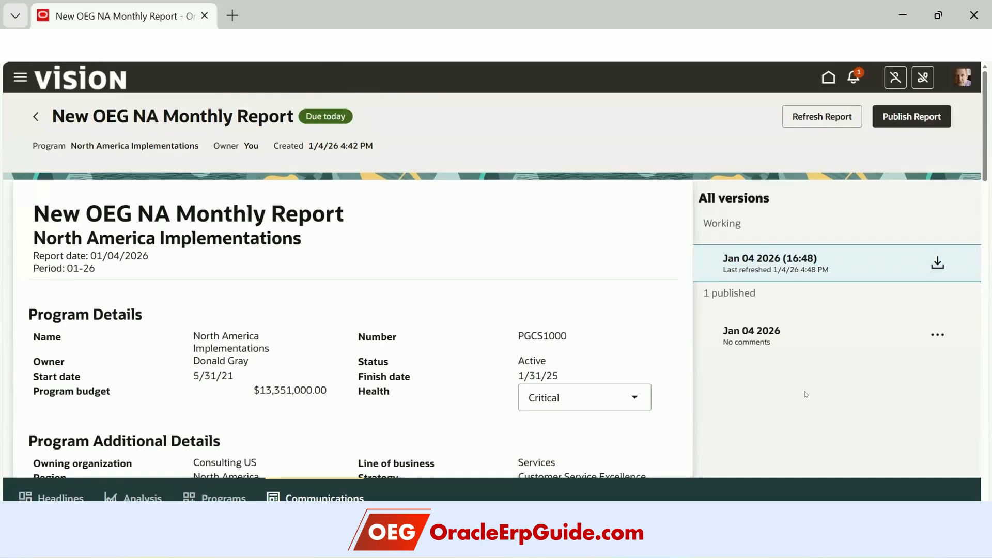
left_click(933, 262)
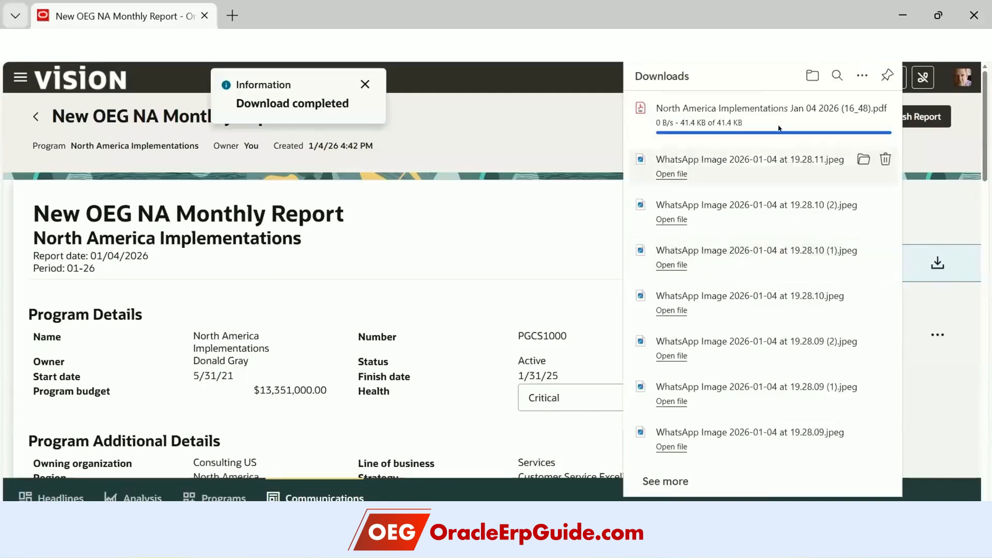
- Read through the downloaded North America Implementations report PDF in Acrobat, then close it and minimize Acrobat
left_click(781, 130)
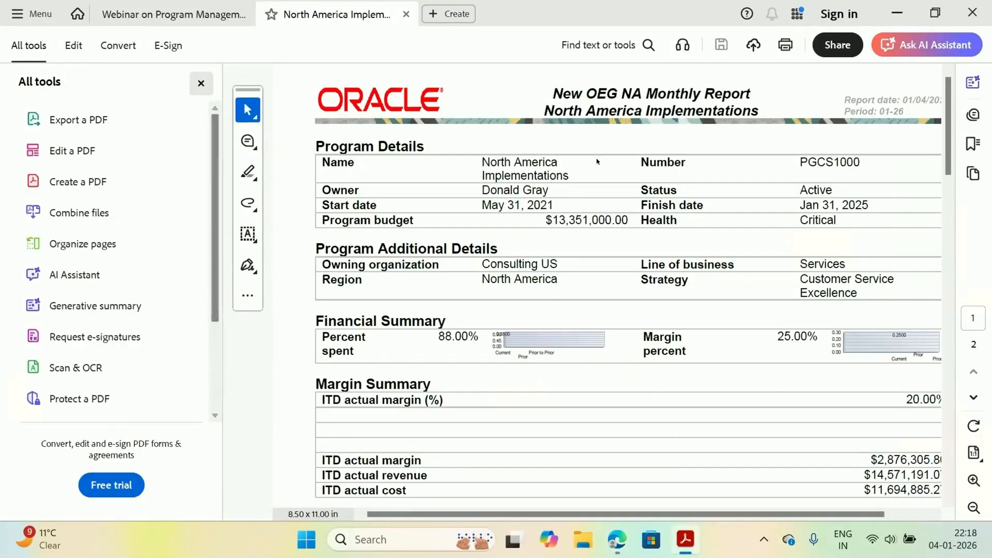
scroll(664, 362, "down", 5)
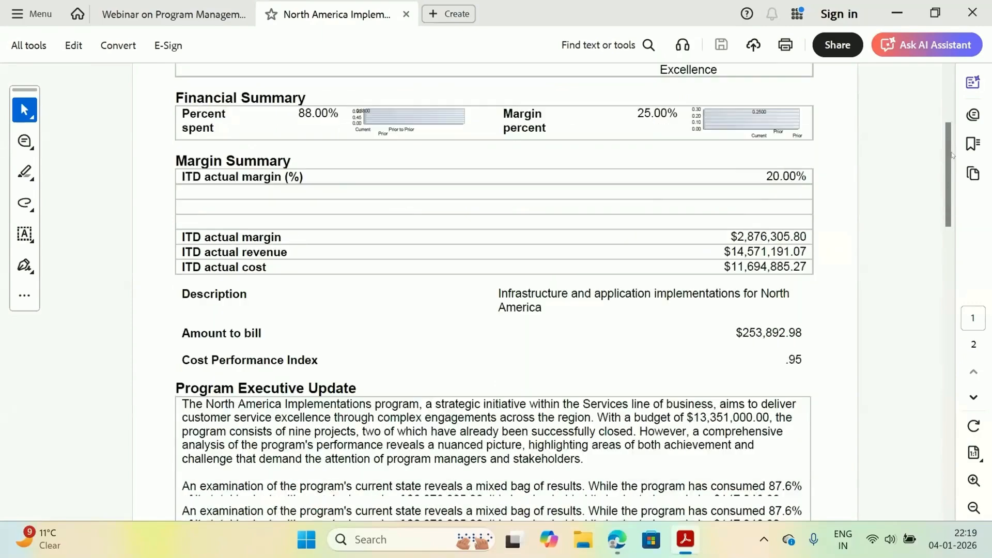
scroll(952, 209, "down", 10)
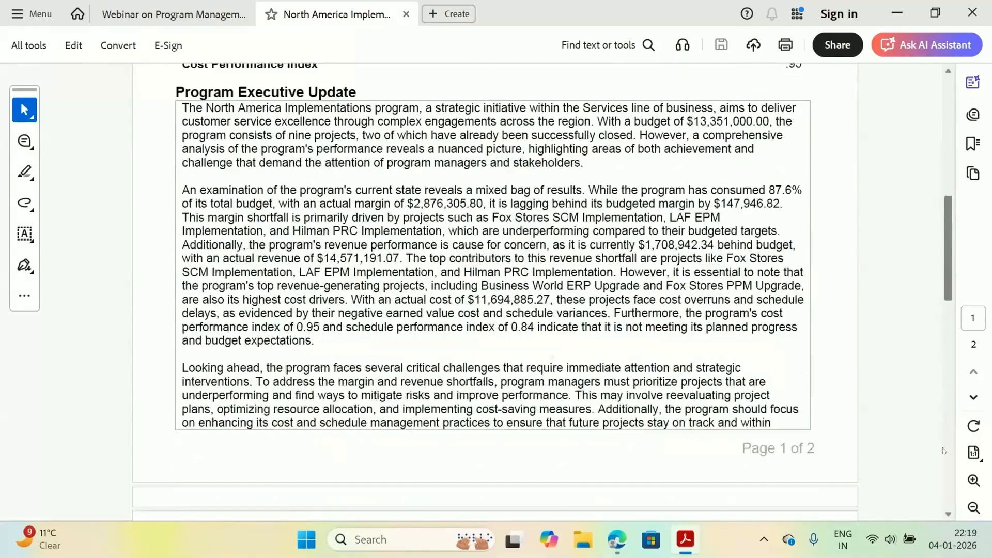
scroll(931, 103, "down", 7)
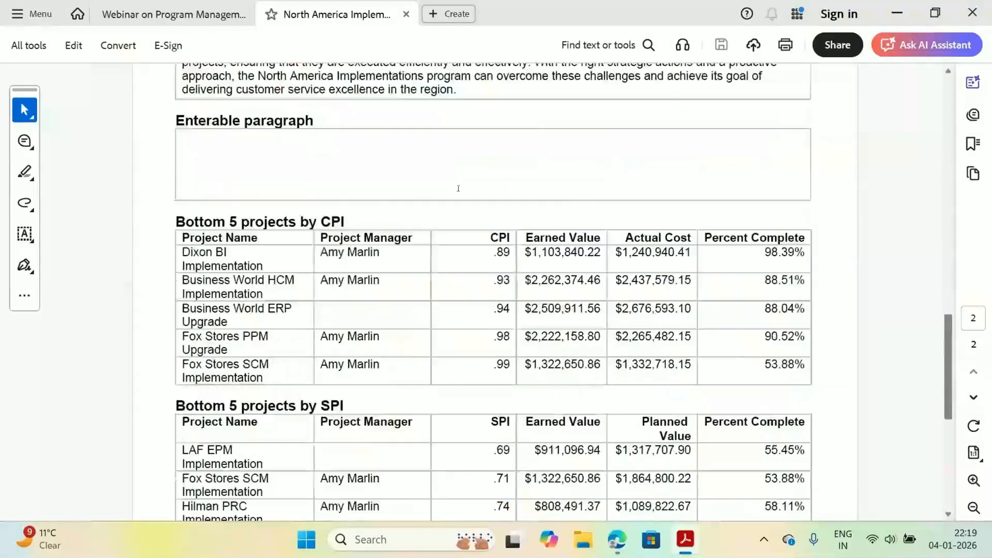
scroll(489, 168, "up", 20)
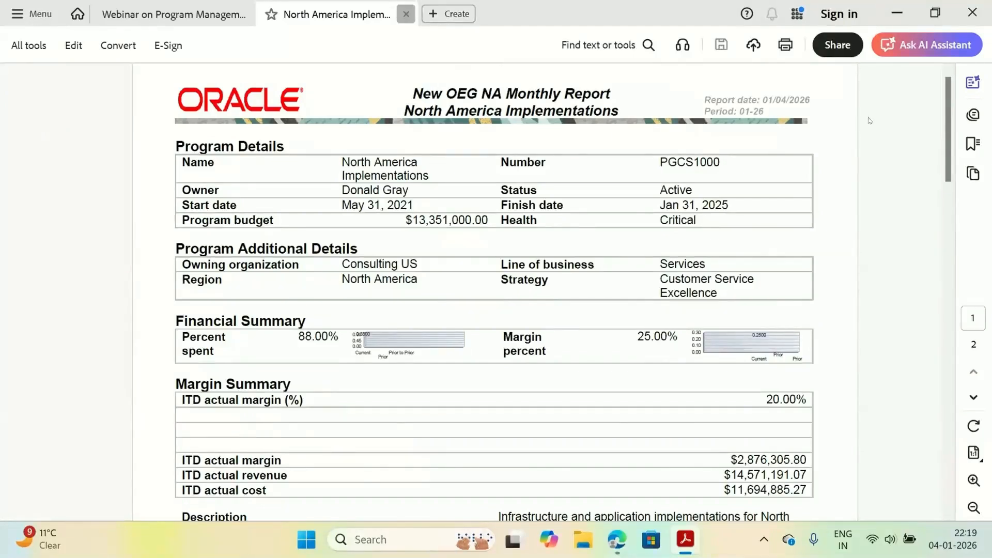
key("ctrl+w")
left_click(896, 15)
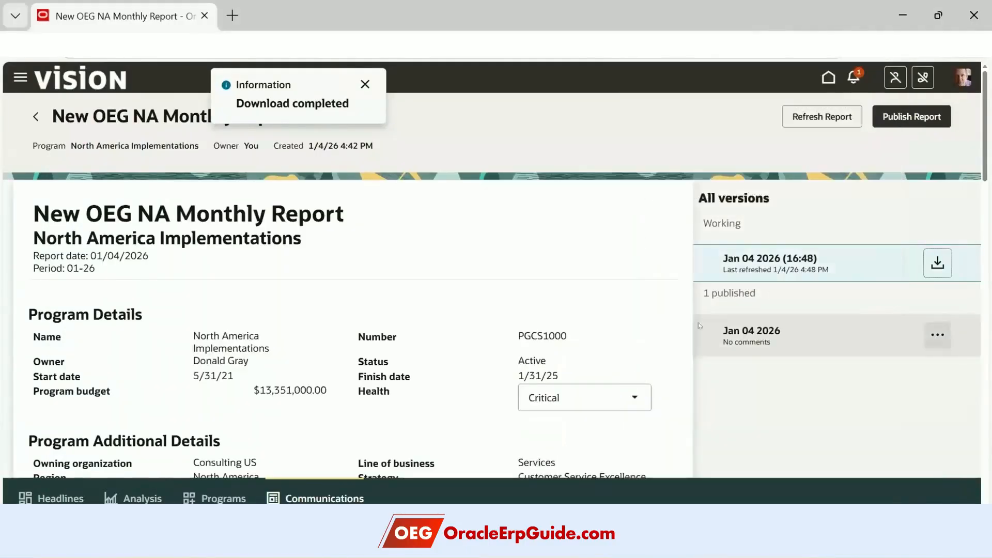
- Check the Download and Comment actions of the published Jan 04 2026 version, then go to the home page
left_click(937, 334)
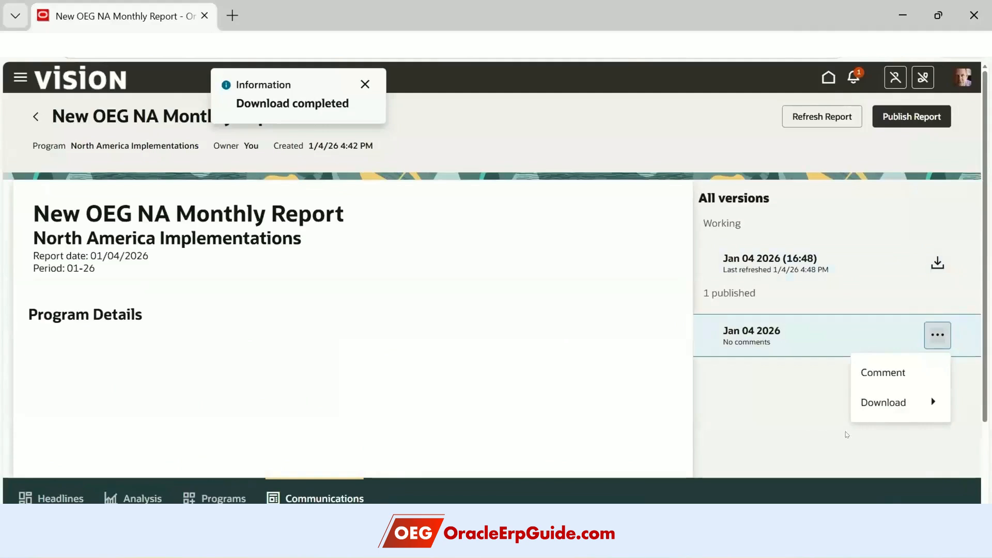
mouse_move(890, 403)
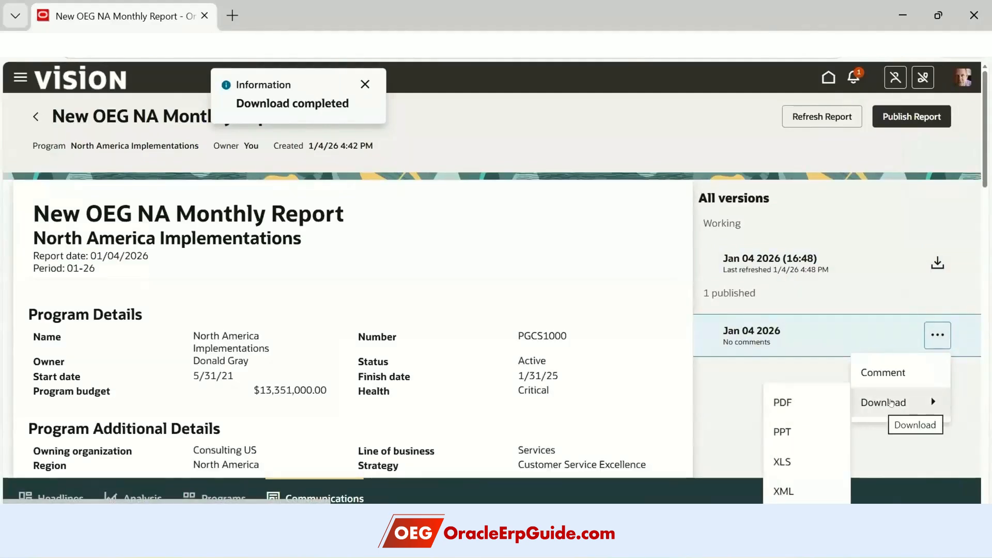
scroll(936, 427, "down", 2)
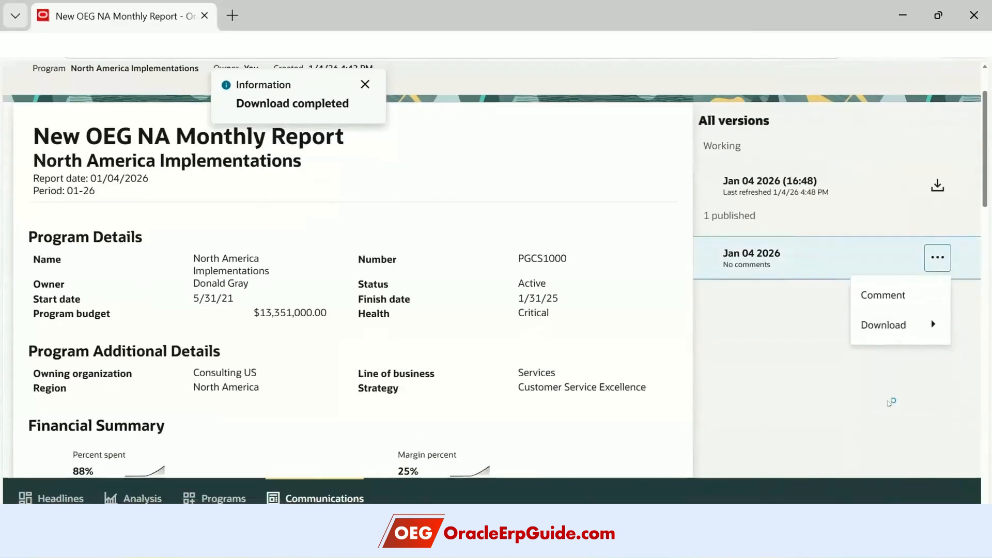
mouse_move(899, 325)
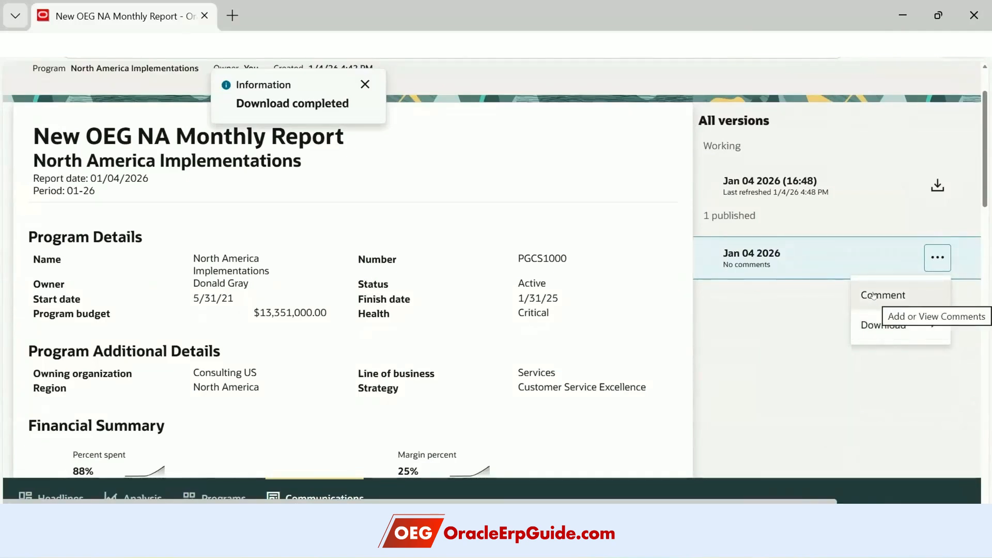
scroll(474, 304, "up", 2)
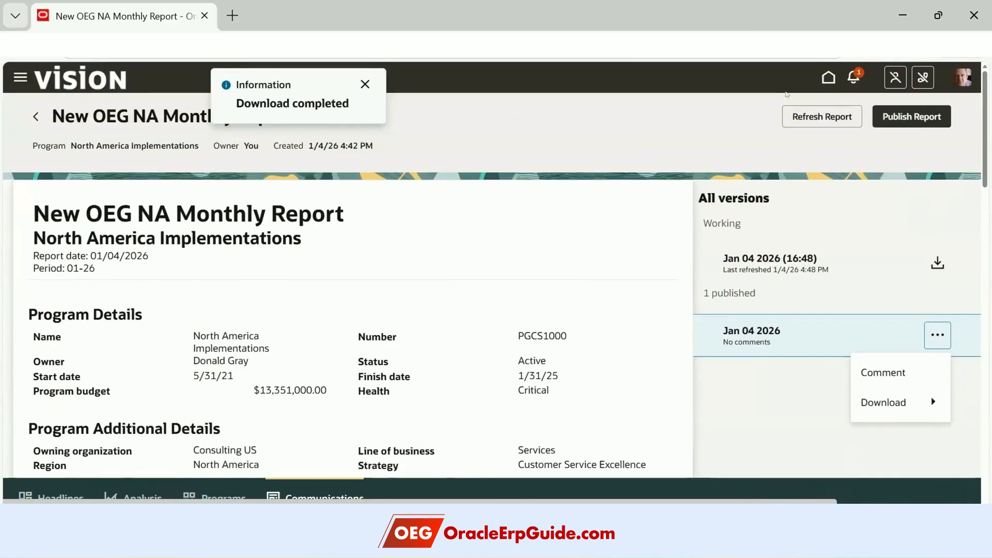
left_click(829, 80)
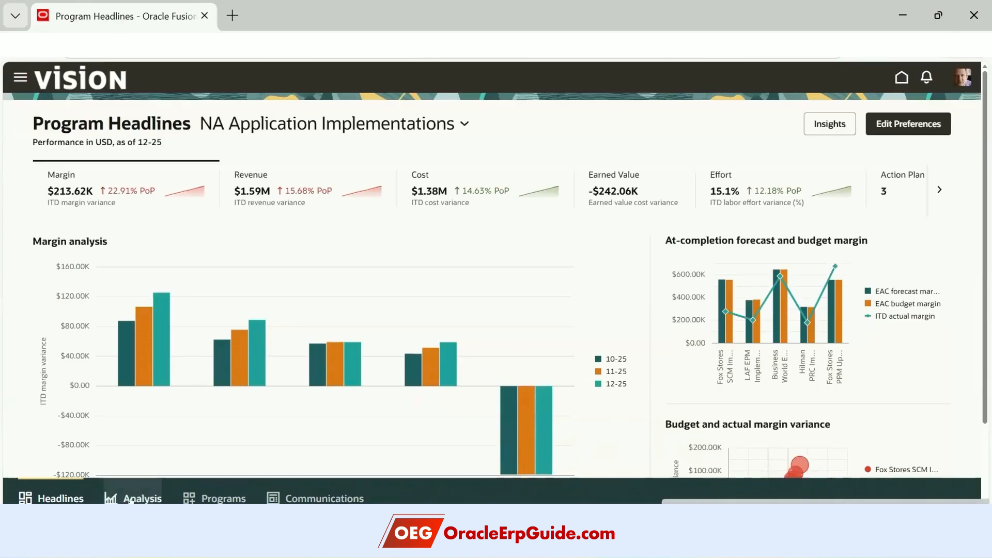
- Show the North America Implementations program's invite-members list with its one stakeholder, then sign out
left_click(214, 499)
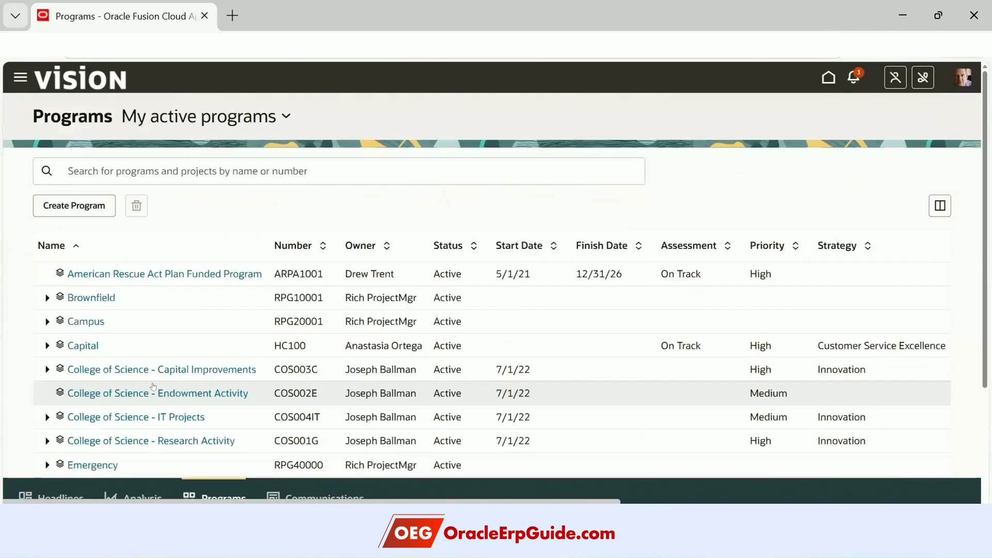
scroll(30, 336, "down", 3)
left_click(47, 338)
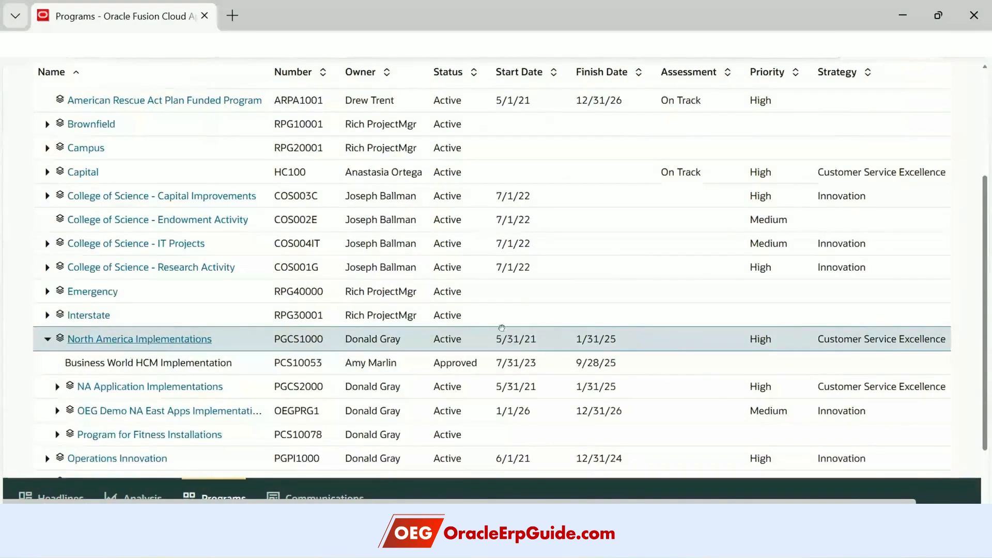
scroll(503, 331, "up", 3)
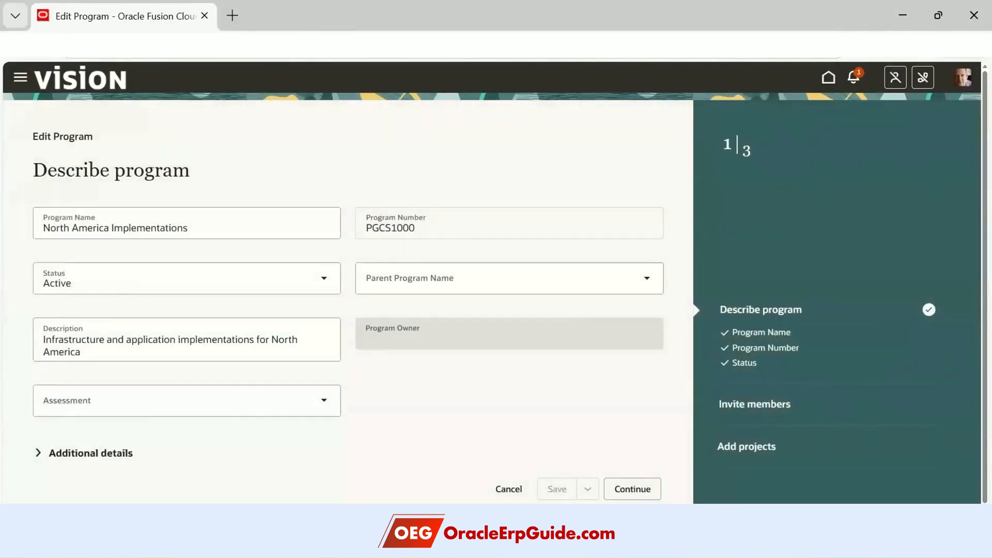
left_click(619, 487)
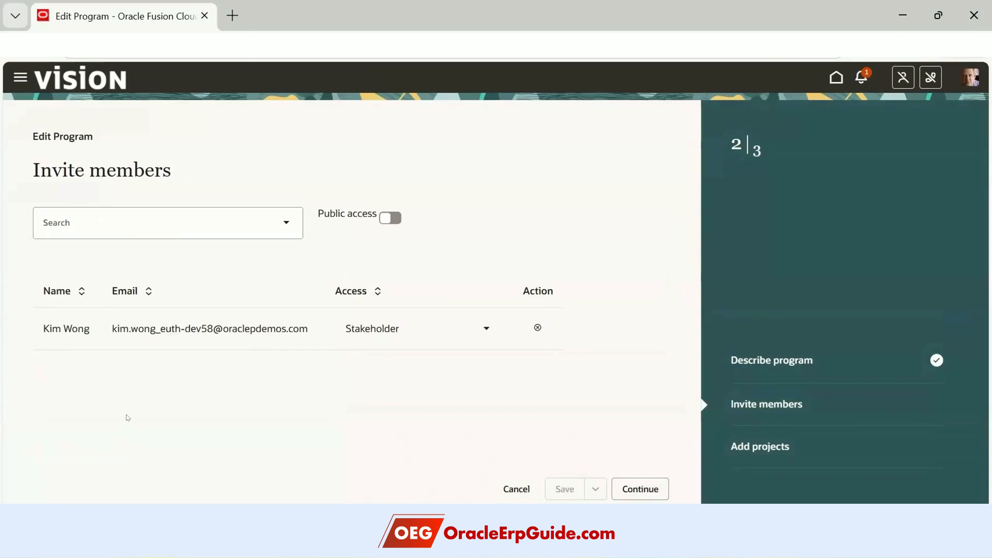
left_click(969, 77)
left_click(950, 102)
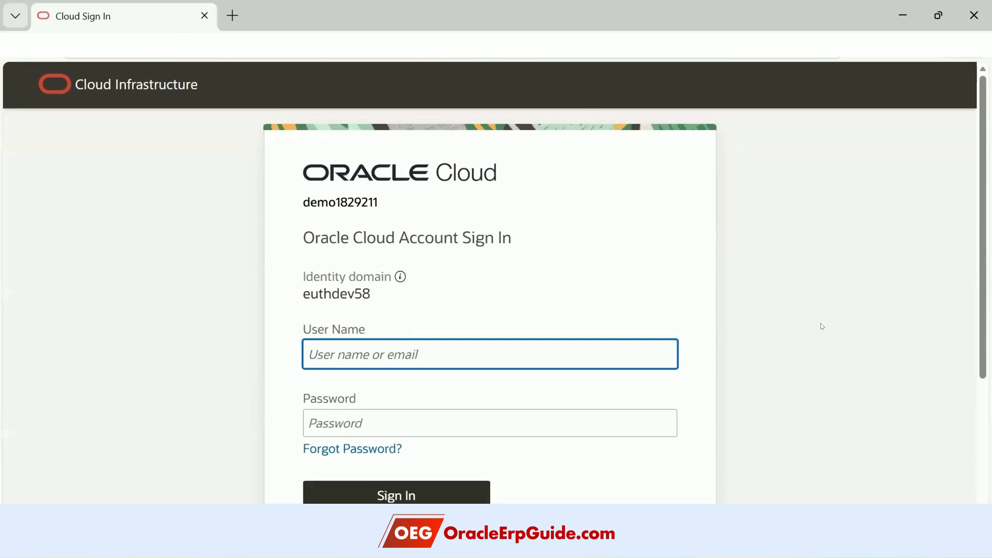
- Sign in with the stakeholder's user name and password
scroll(821, 324, "down", 2)
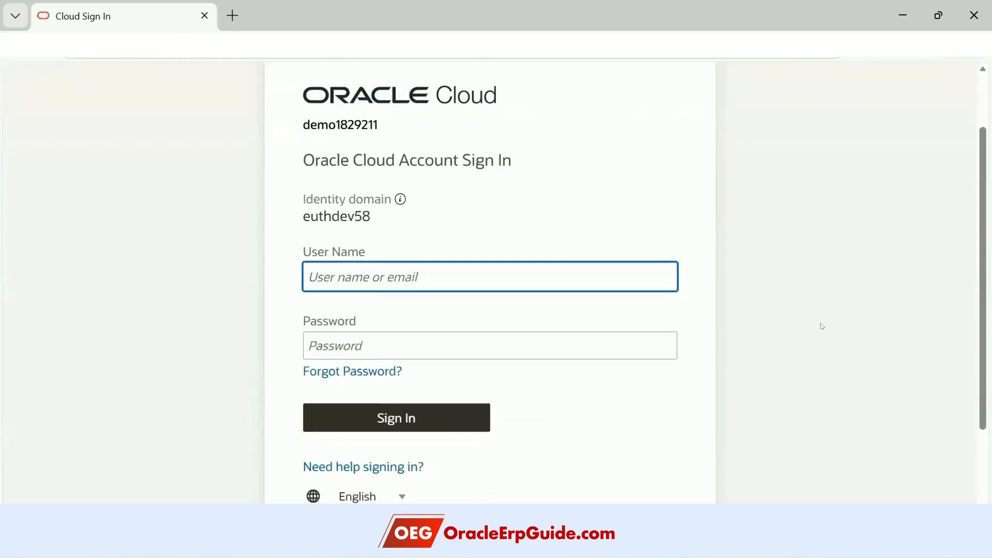
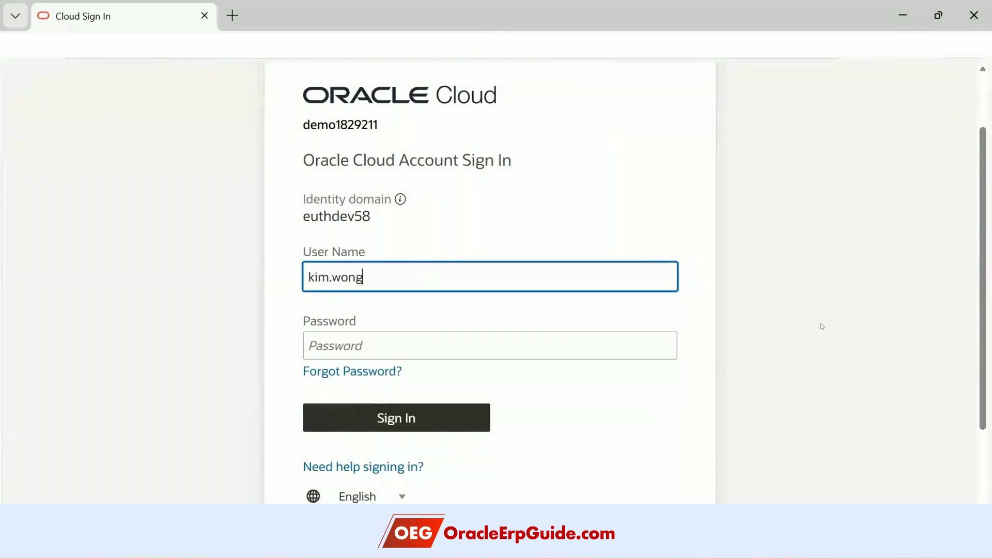
key("Tab")
type("******")
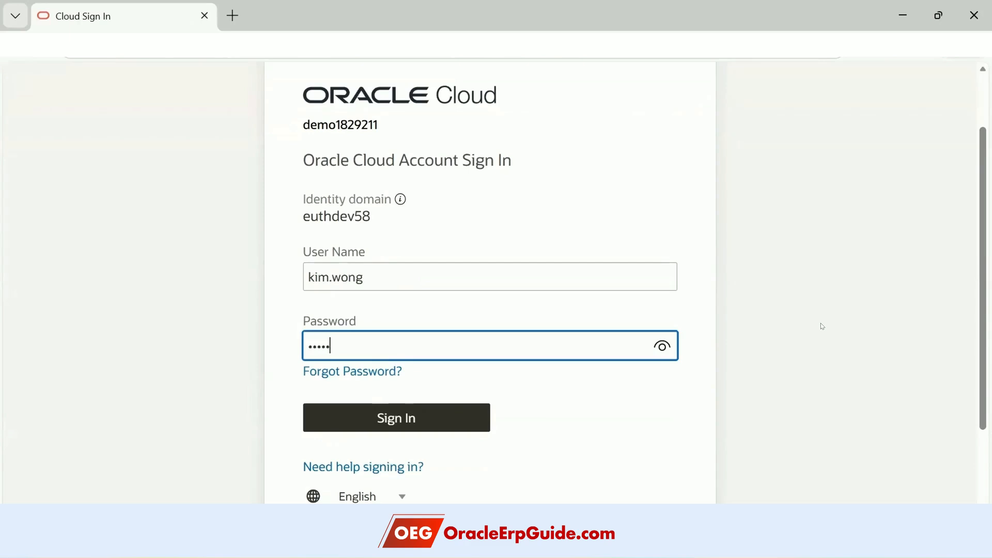
type("****")
left_click(406, 412)
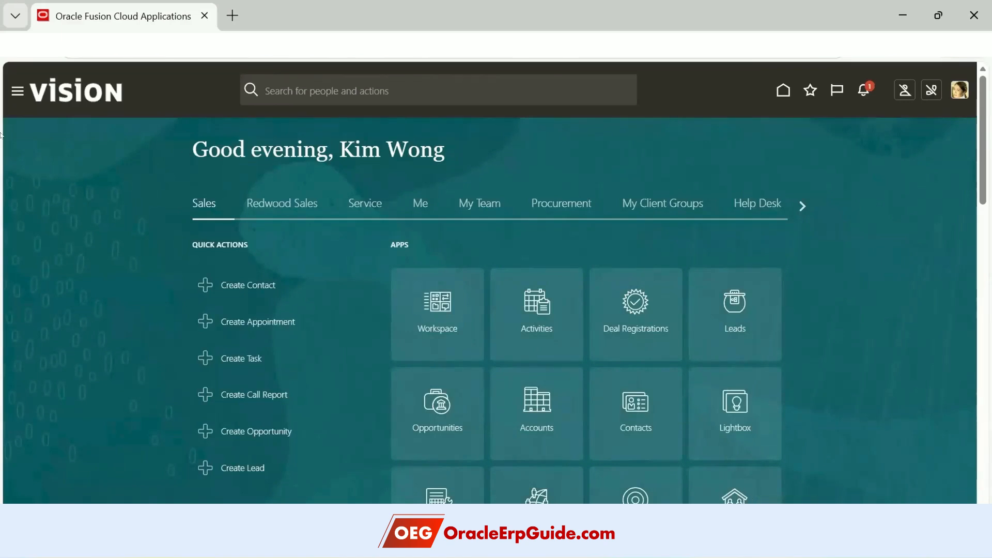
- Choose Projects > Program Stakeholders in the Navigator to reach Communications – My program reports
left_click(17, 90)
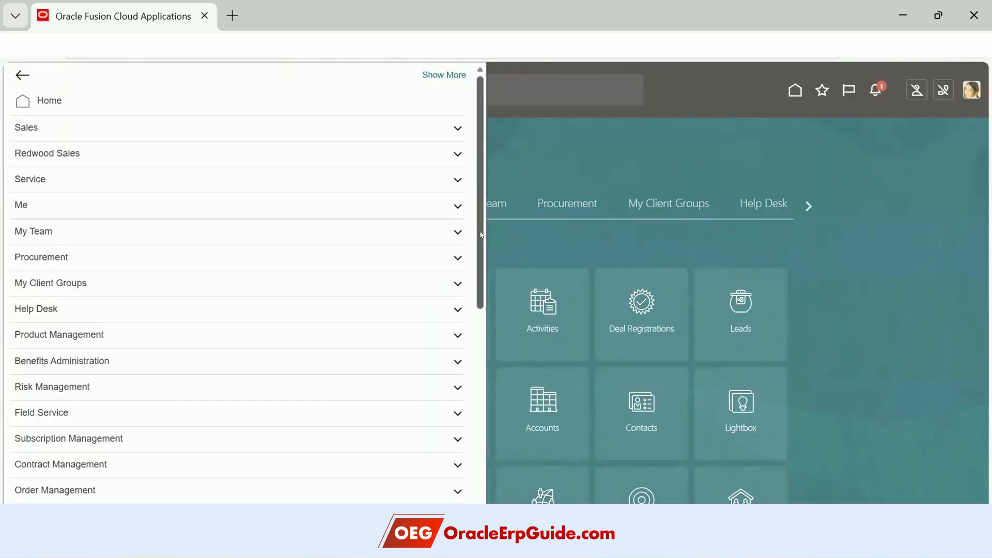
scroll(481, 244, "down", 1)
scroll(481, 252, "down", 1)
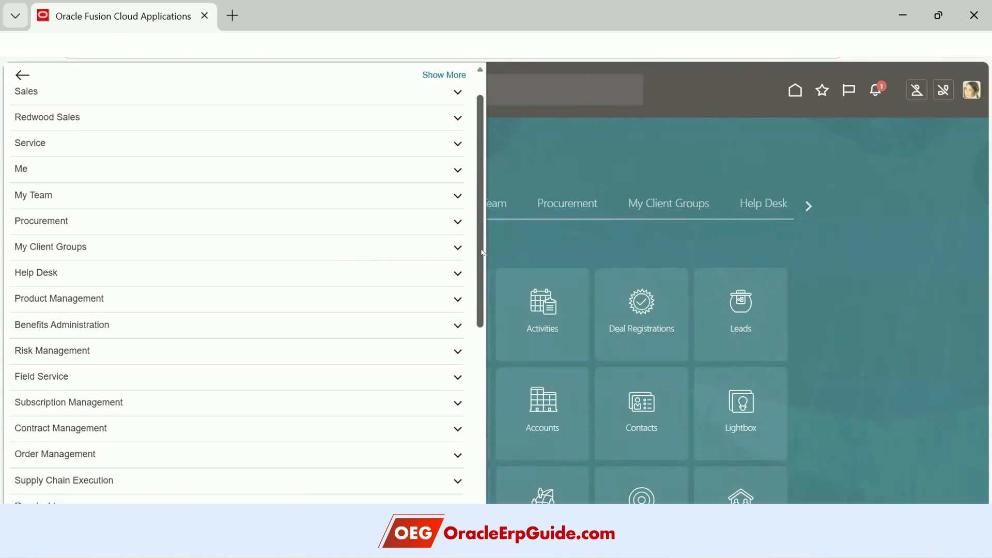
left_click_drag(480, 271, 483, 369)
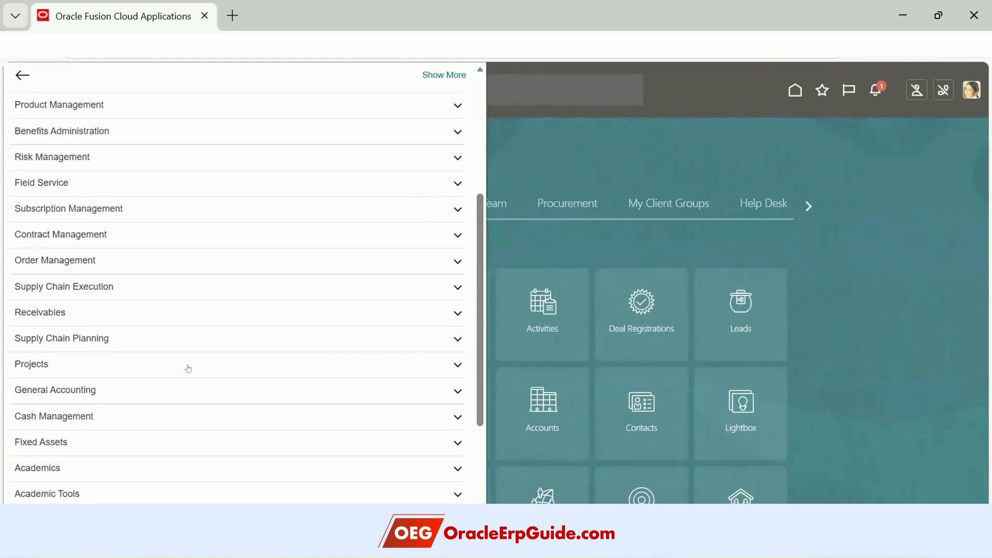
left_click(188, 369)
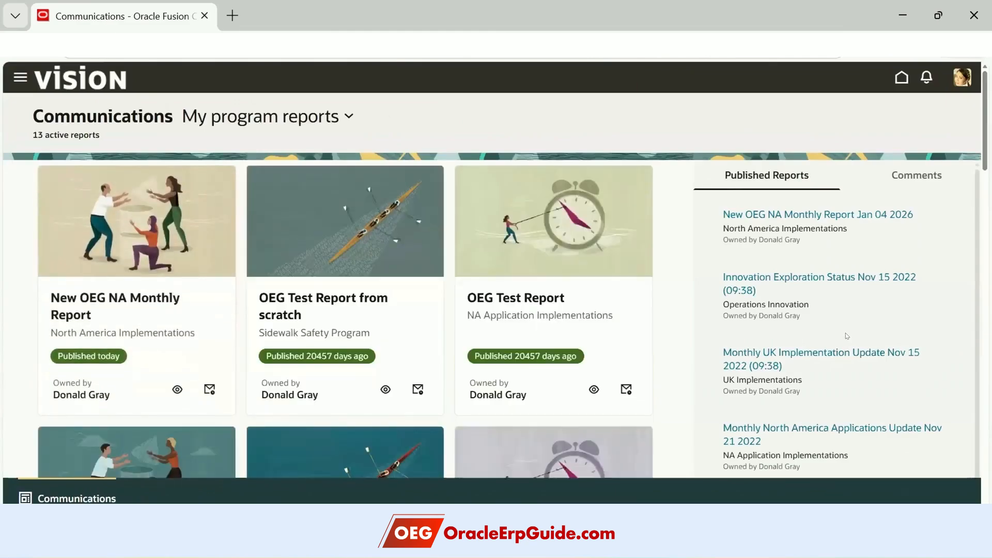
- Preview the New OEG NA Monthly Report from its card, dismissing an accidentally opened widgets panel
scroll(823, 300, "down", 3)
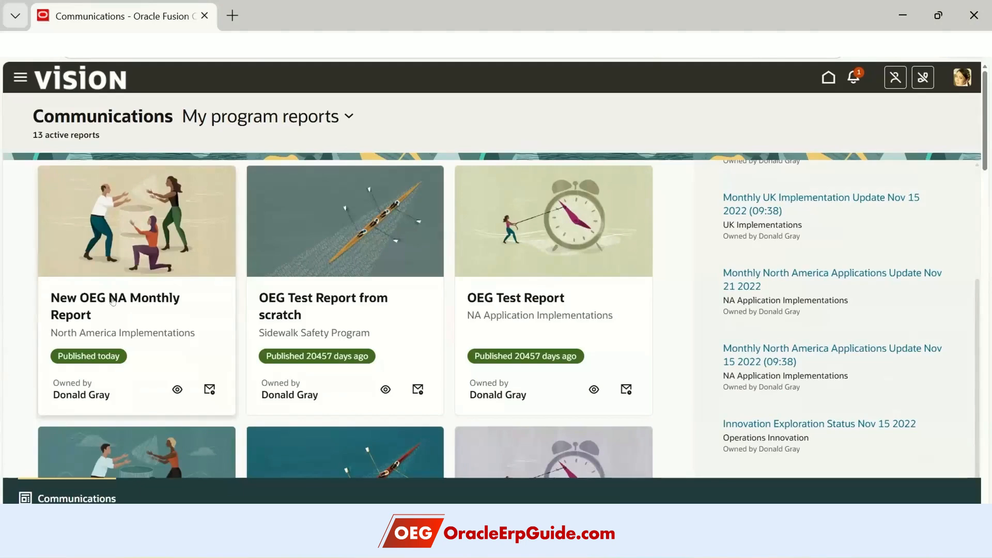
left_click(113, 301)
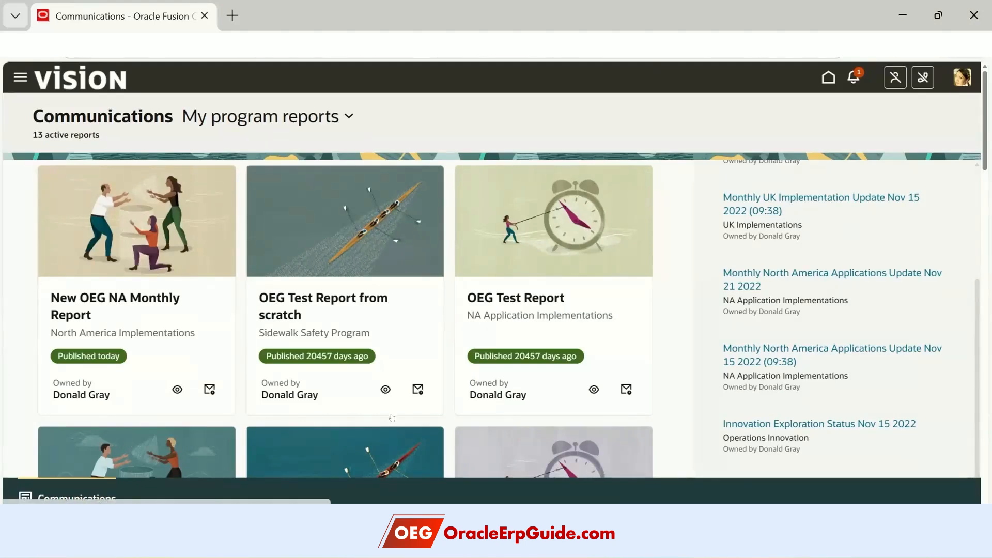
key("super+w")
key("Escape")
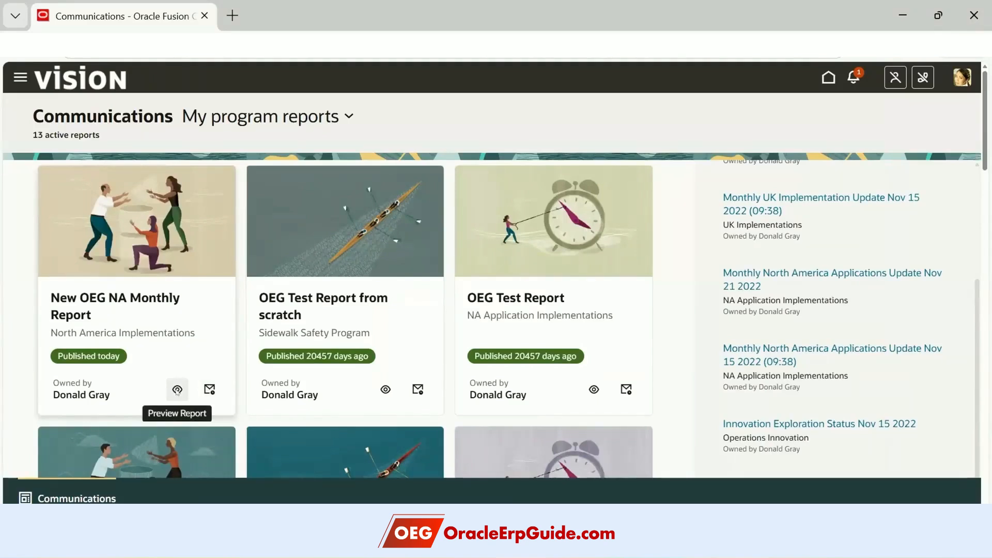
left_click(143, 318)
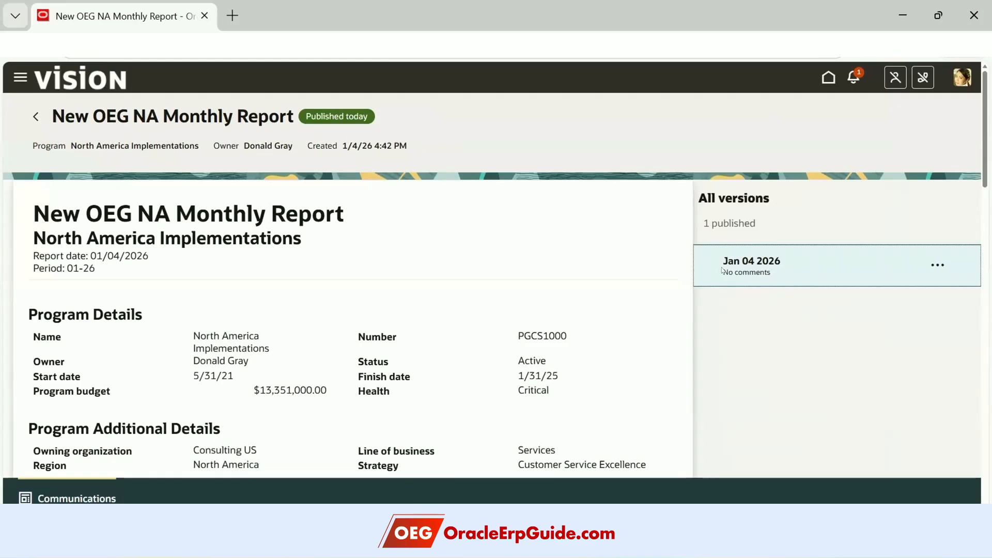
- Scroll through the report, then show the comments for its Jan 04 2026 version
scroll(434, 402, "down", 5)
scroll(434, 402, "down", 12)
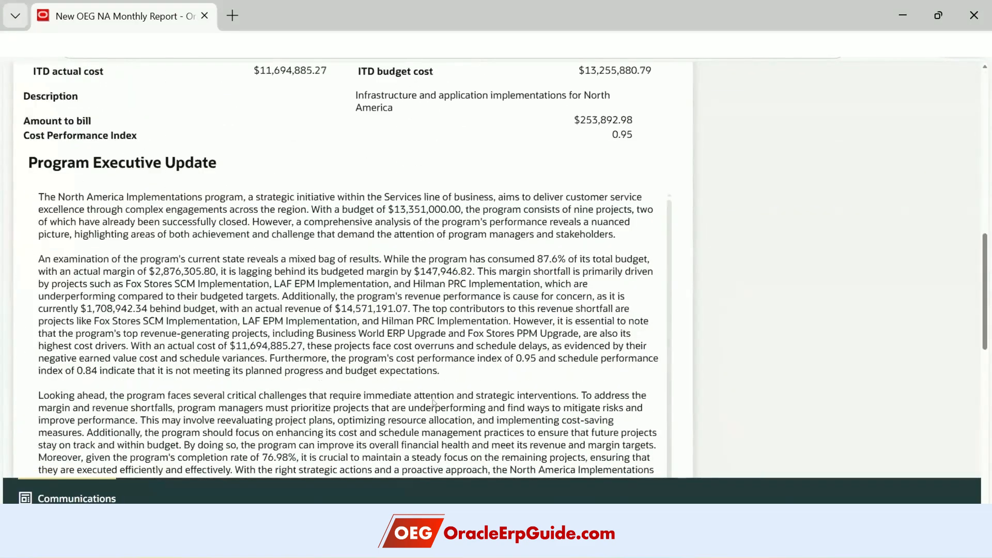
scroll(434, 402, "down", 2)
scroll(930, 263, "up", 5)
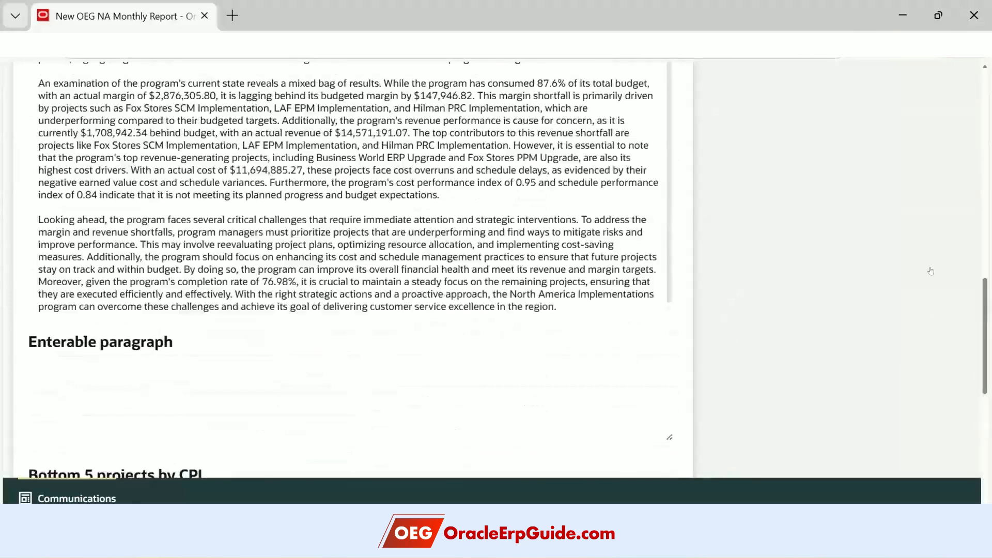
scroll(930, 263, "up", 10)
left_click(937, 265)
left_click(895, 301)
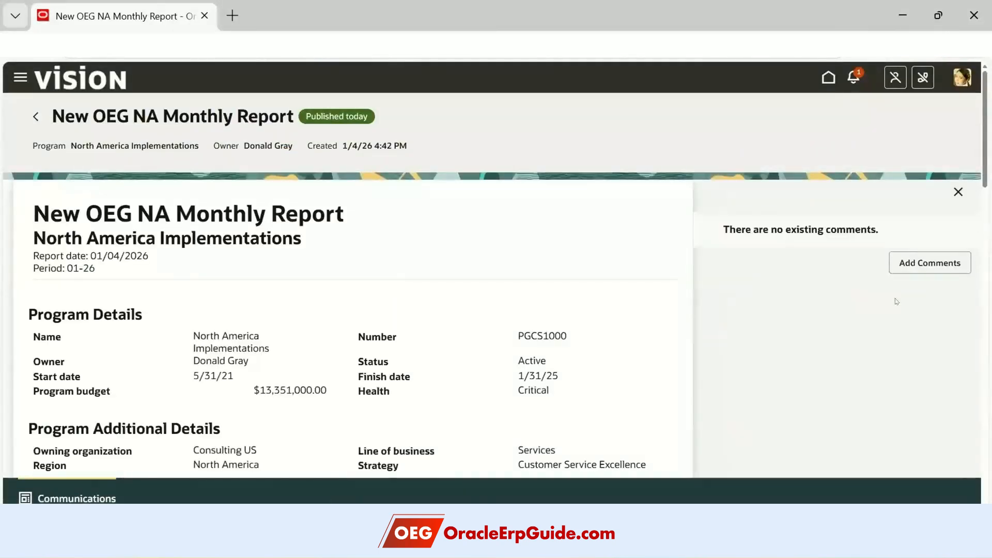
- Post the comment 'Project is NOT doing good ...corrective actions required immediately' and close the comments panel
left_click(896, 266)
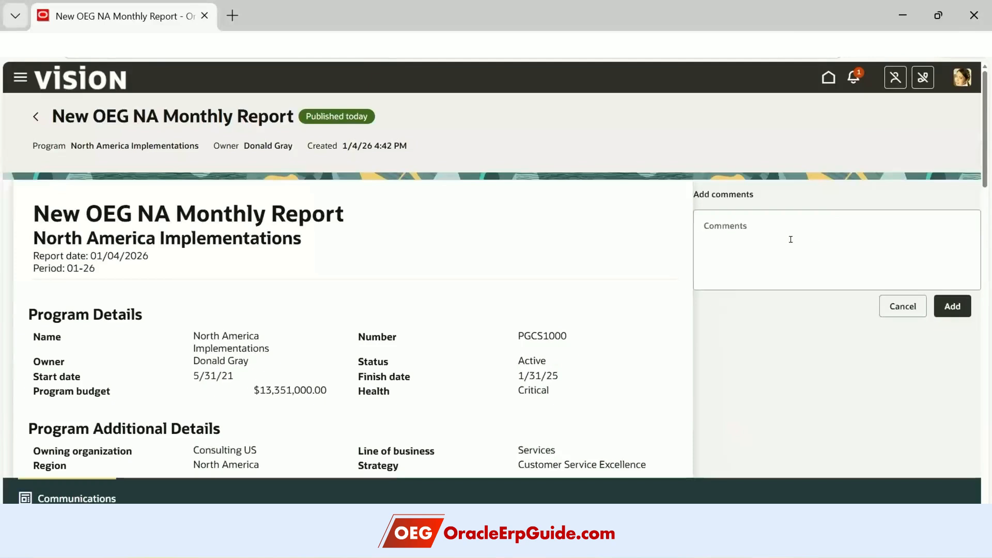
left_click(791, 240)
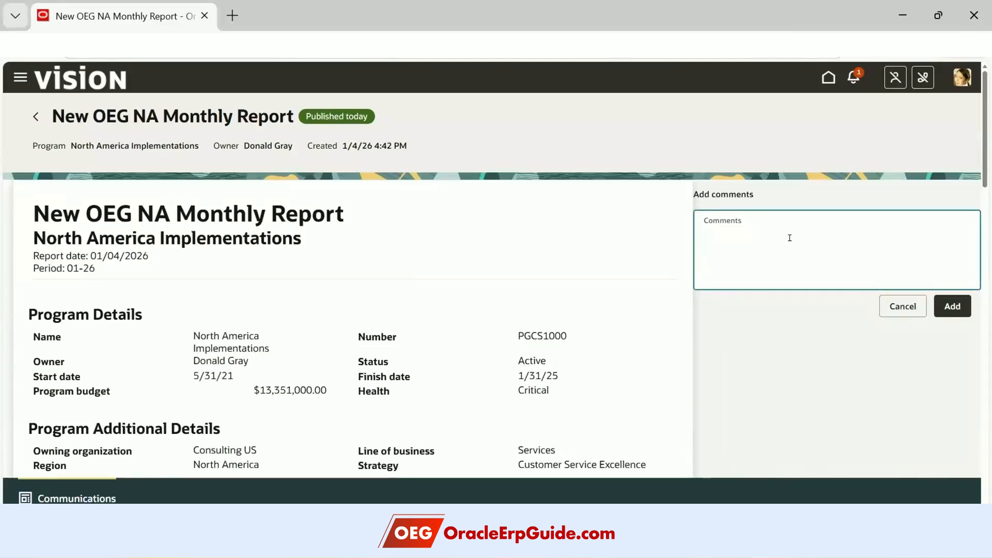
type("Project is NOT doing good ...corrective actions required immediately")
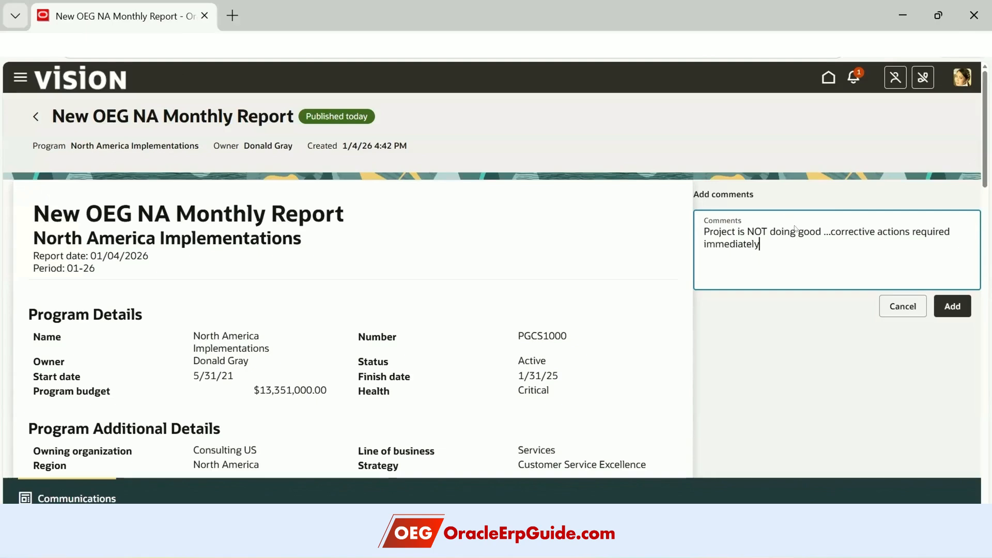
left_click(952, 305)
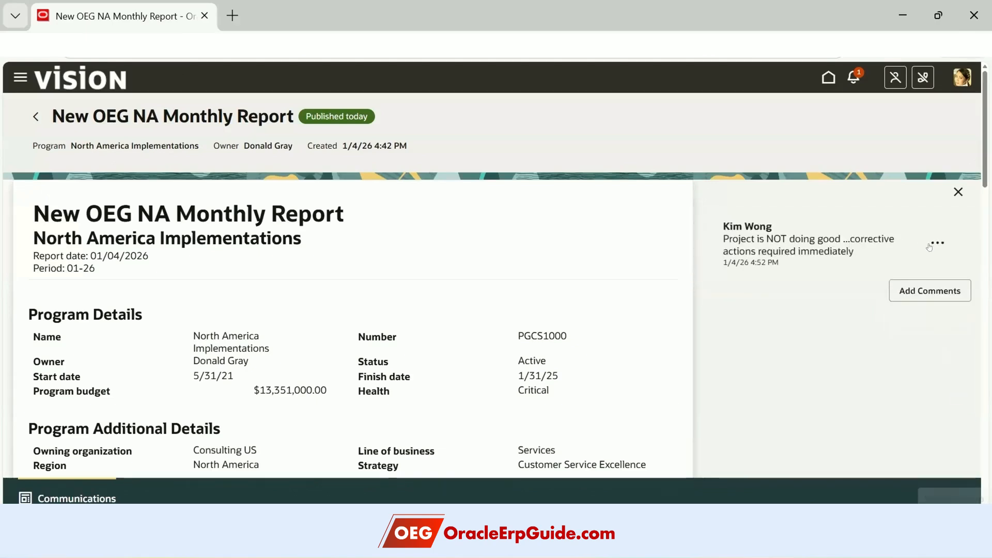
left_click(958, 192)
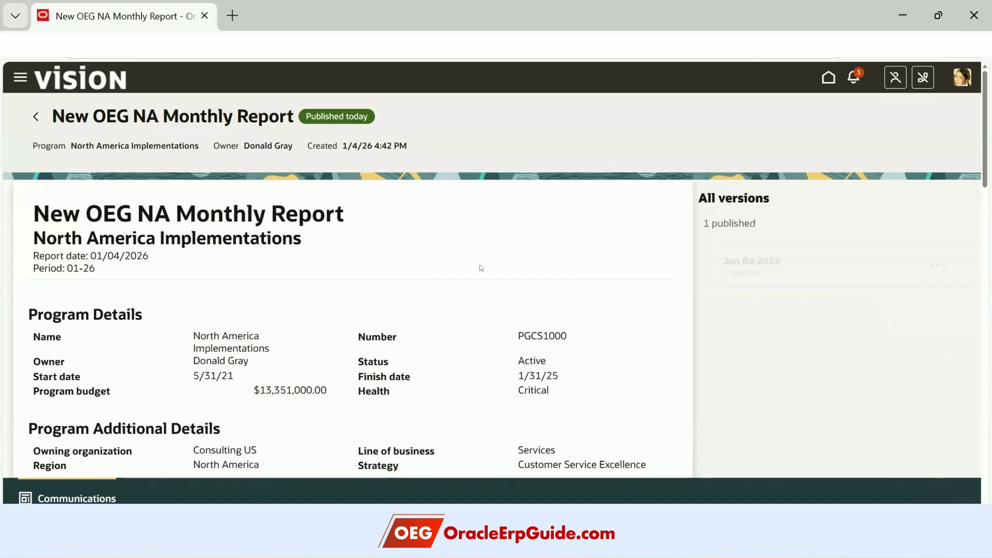
- Sign out, then sign in with the program owner's user name and password
left_click(955, 79)
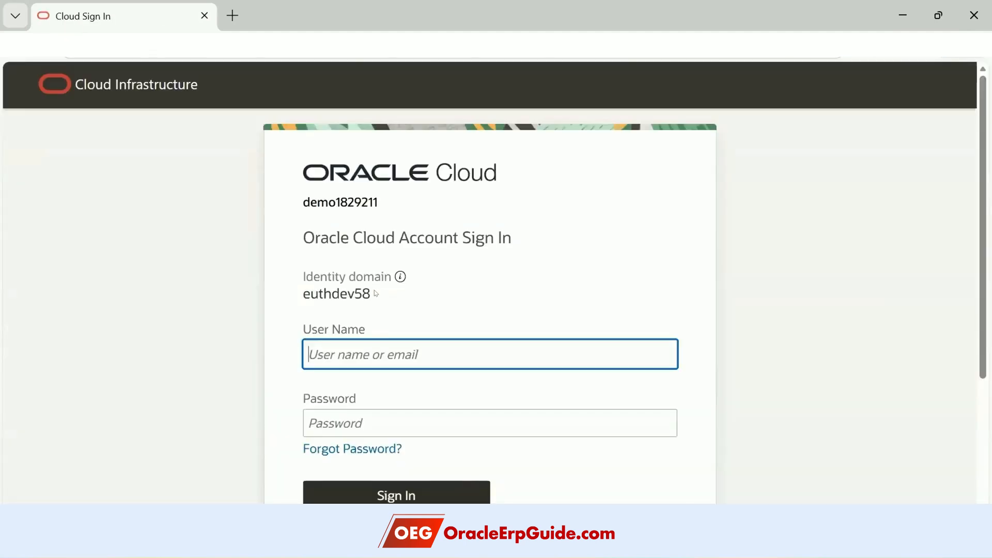
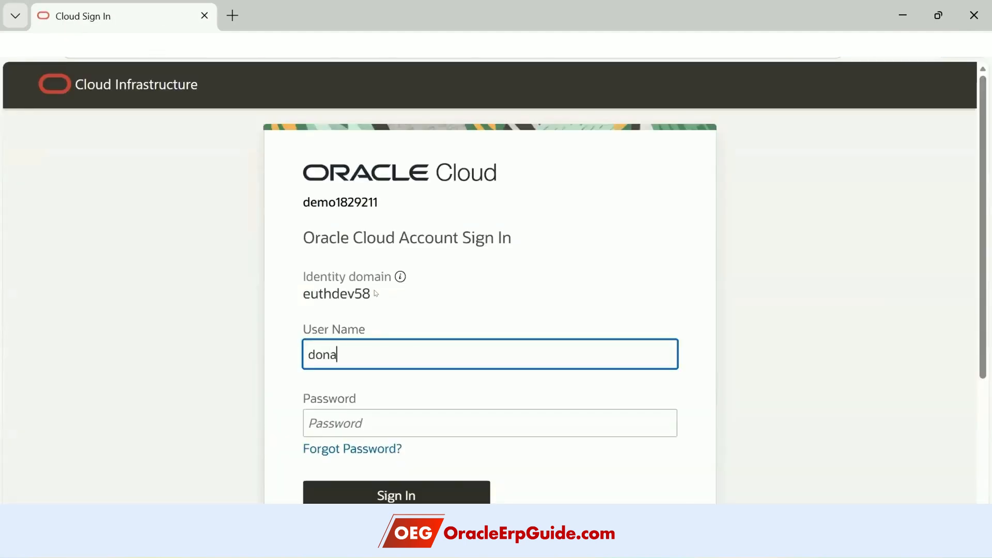
key("Tab")
type("******")
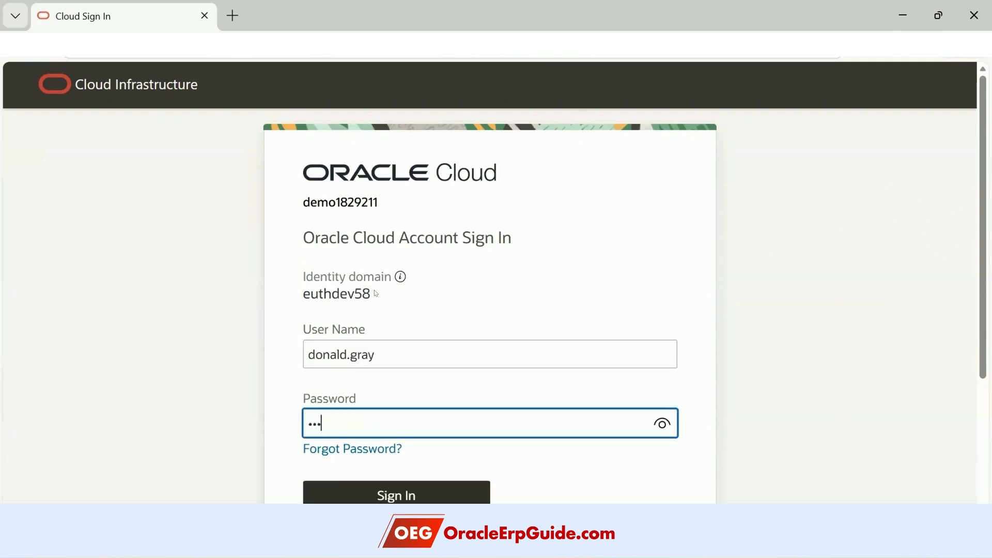
type("****")
left_click(382, 485)
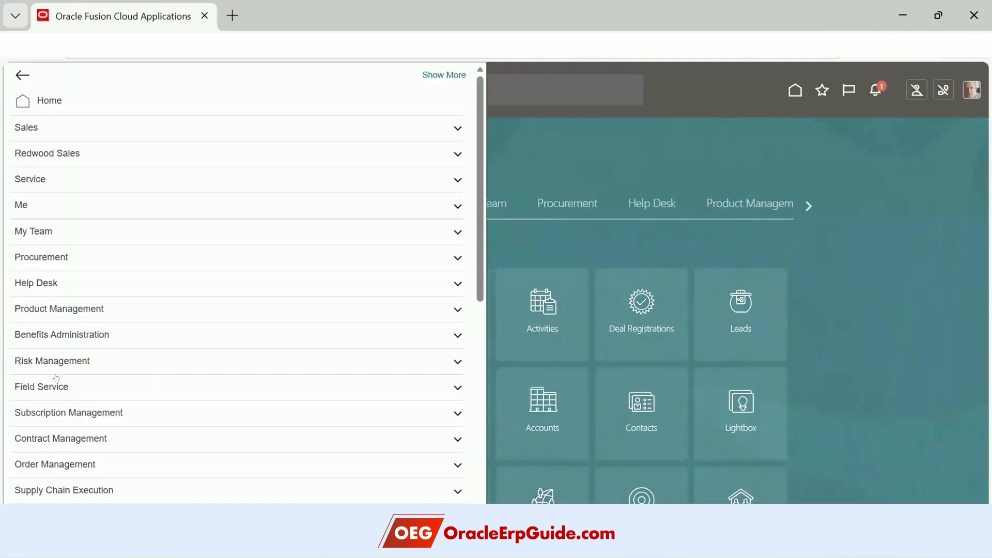
- Open Projects > Programs, then the Communications page's Comments tab listing the stakeholder's comment
scroll(56, 378, "down", 5)
left_click(58, 333)
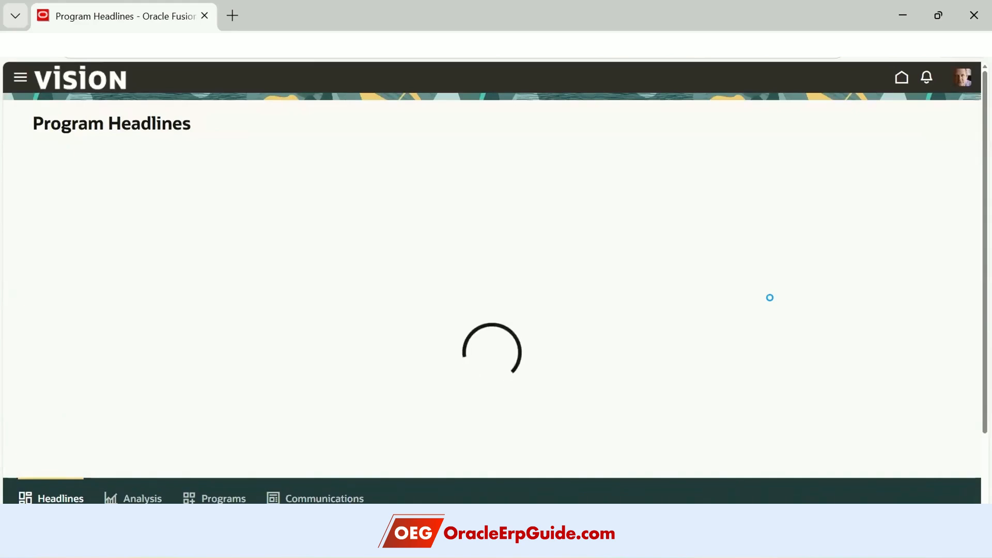
left_click(315, 498)
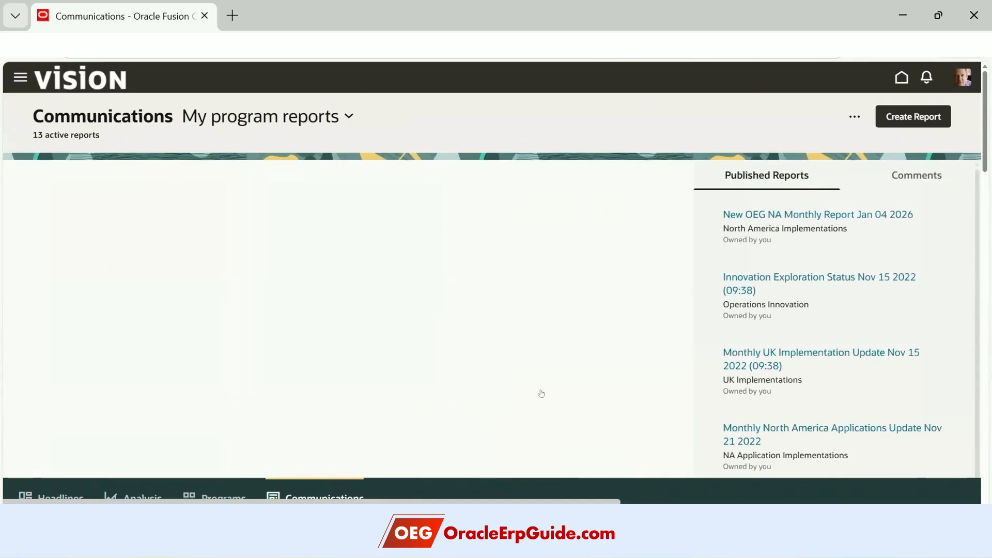
left_click(924, 173)
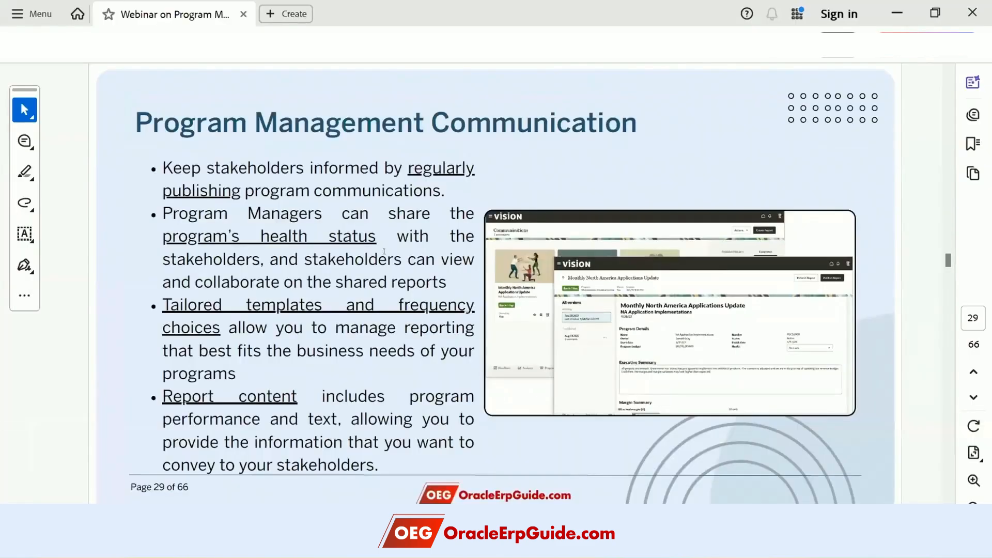
- Scroll the webinar PDF from page 29 past Tips and Considerations to slide 38, Business Benefits of Program Communication
scroll(342, 343, "down", 1)
scroll(342, 342, "down", 1)
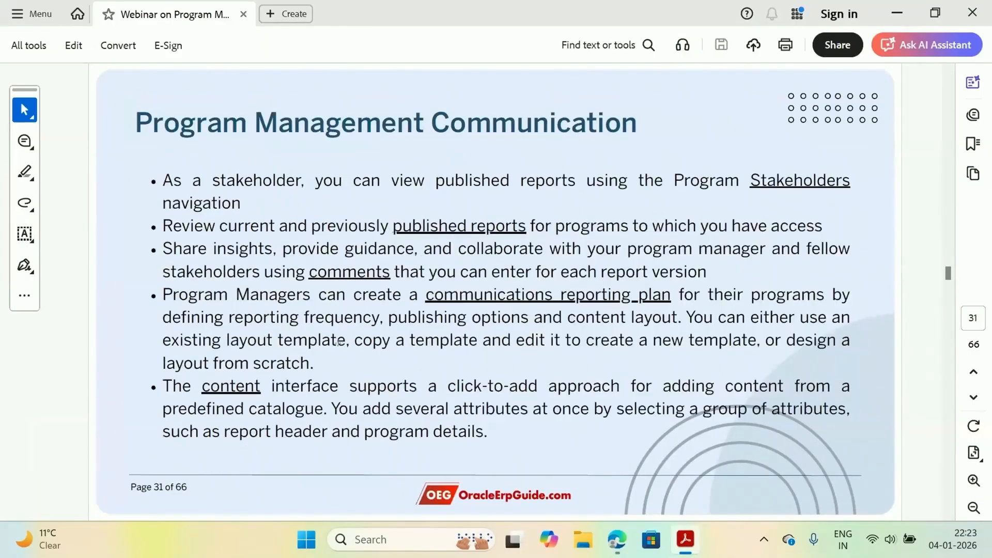
scroll(338, 343, "down", 1)
scroll(342, 343, "down", 2)
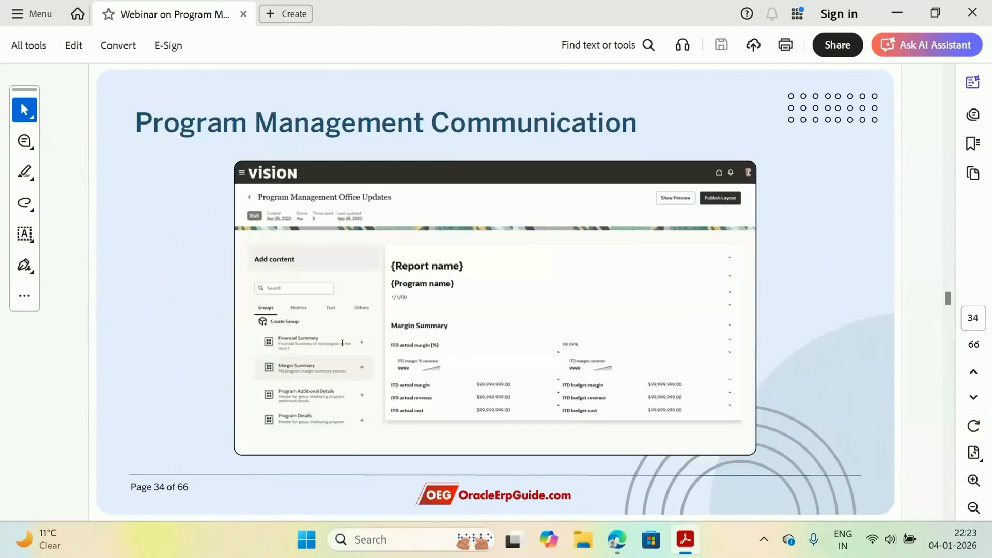
scroll(342, 343, "down", 1)
scroll(342, 342, "down", 1)
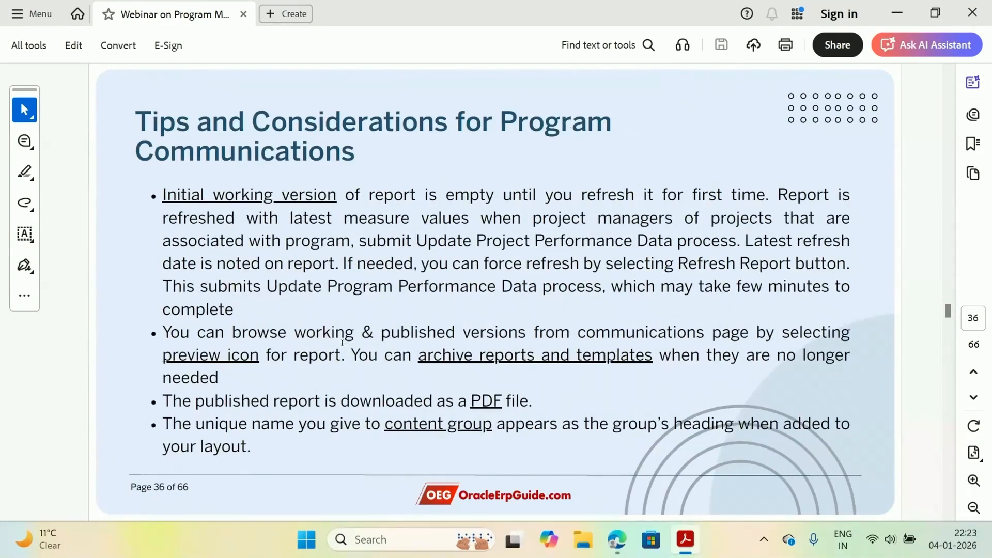
scroll(342, 343, "down", 1)
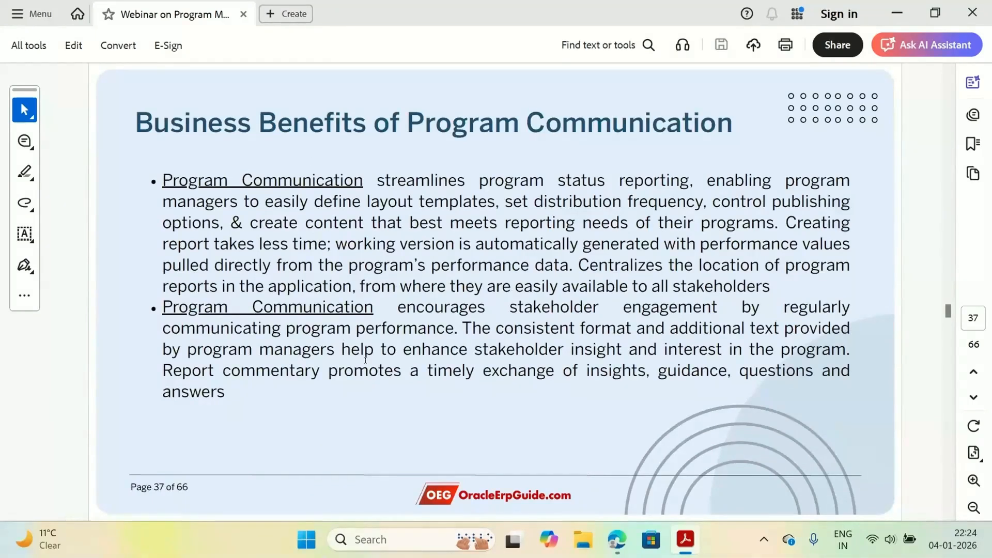
scroll(366, 361, "down", 1)
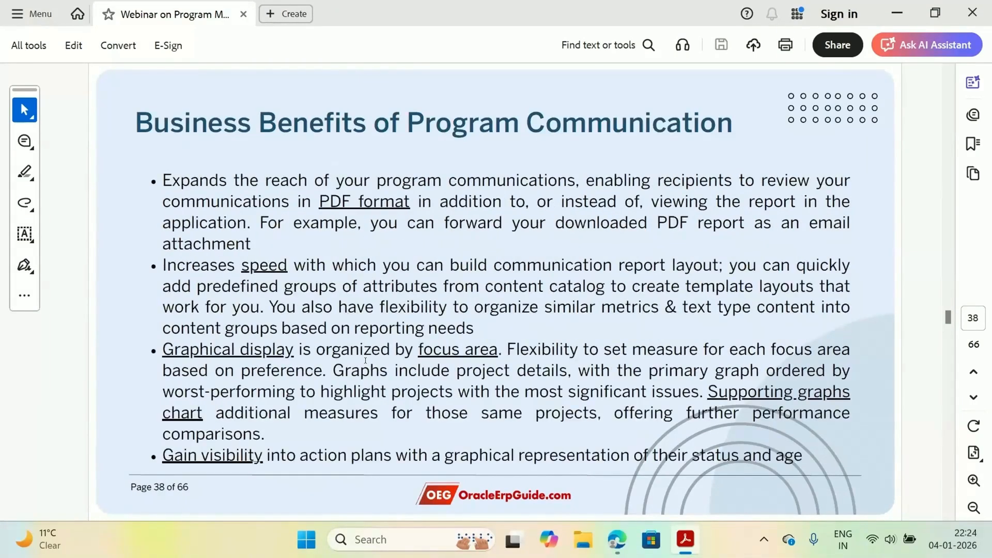